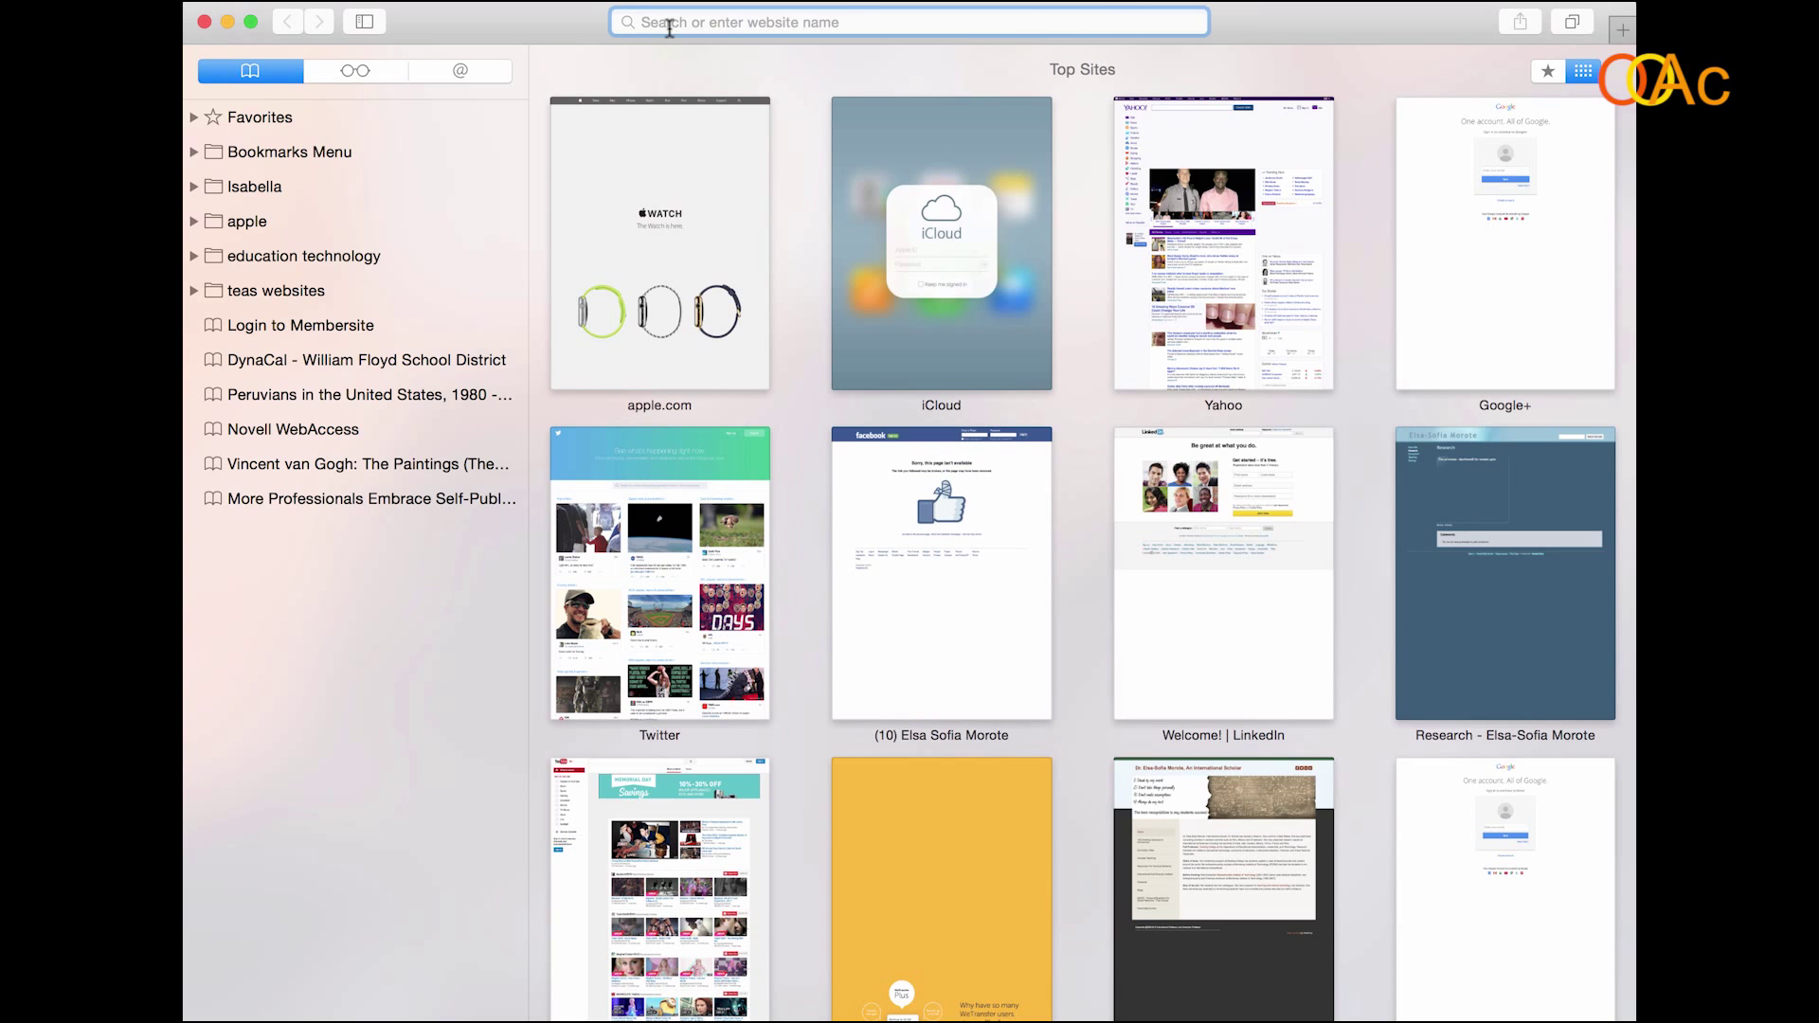
pyautogui.write('www.')
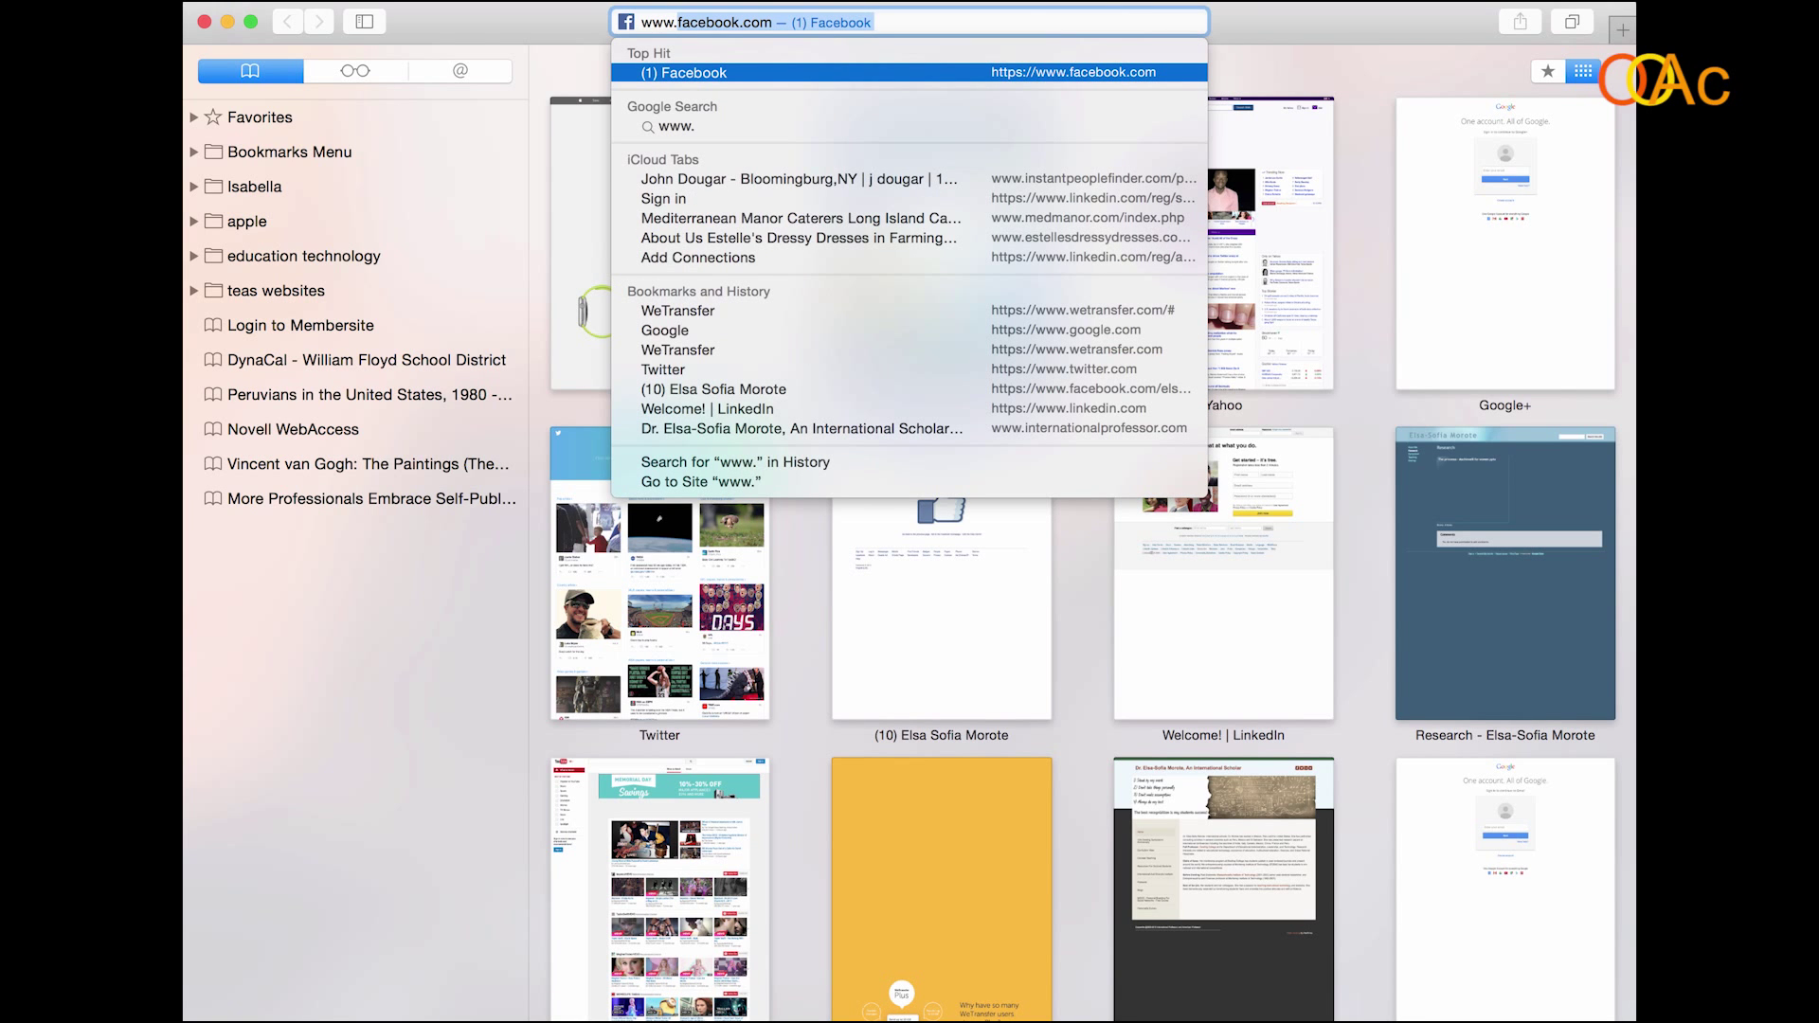
pyautogui.write('gmail')
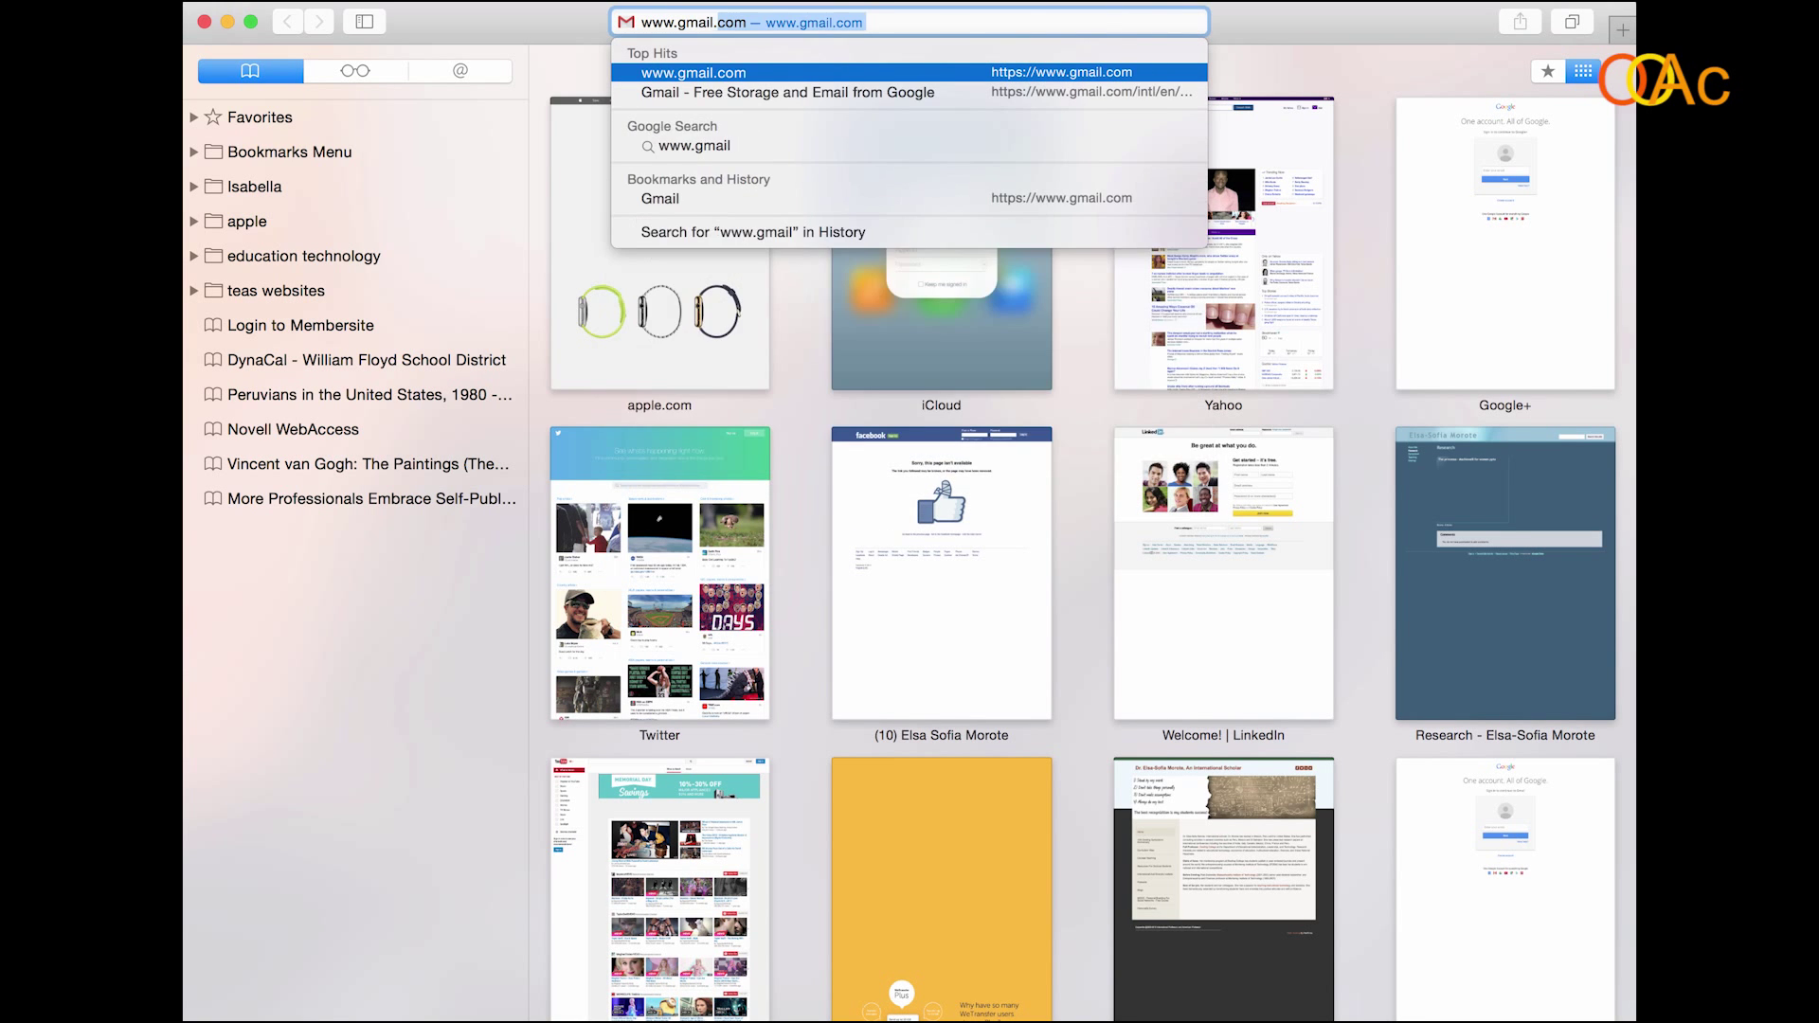
pyautogui.write('.com')
pyautogui.press('Return')
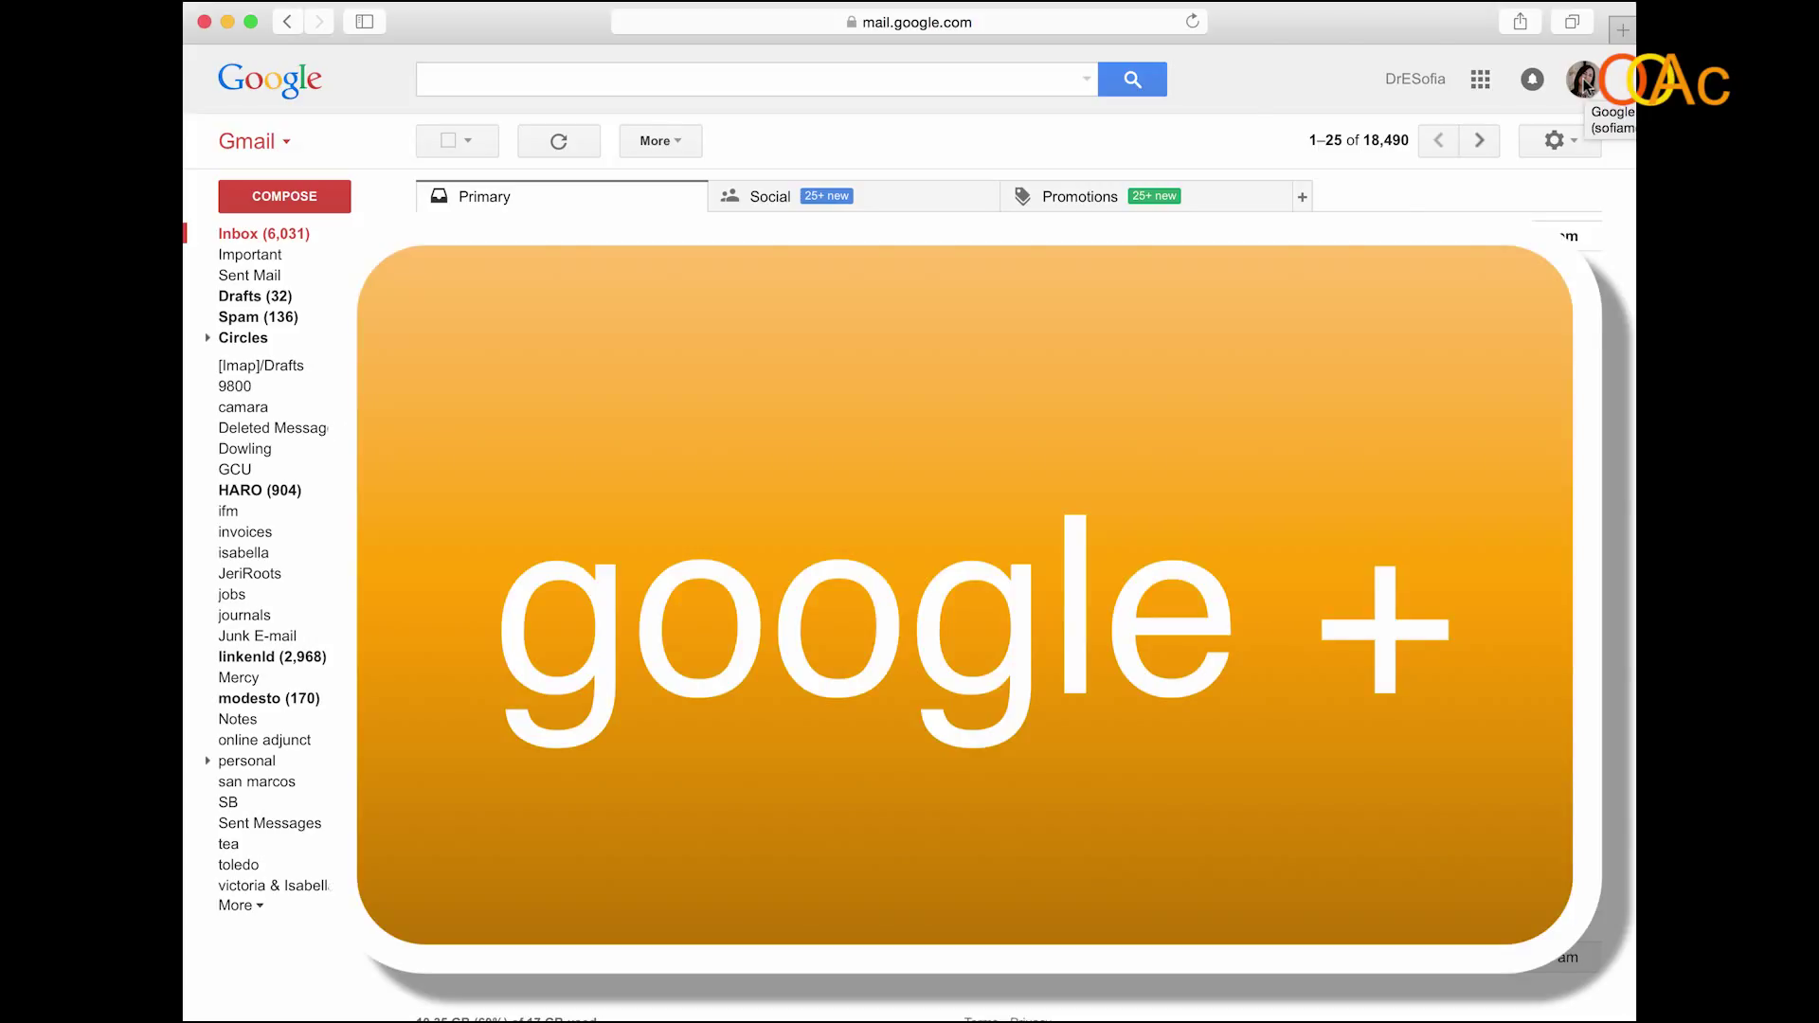
pyautogui.click(1583, 85)
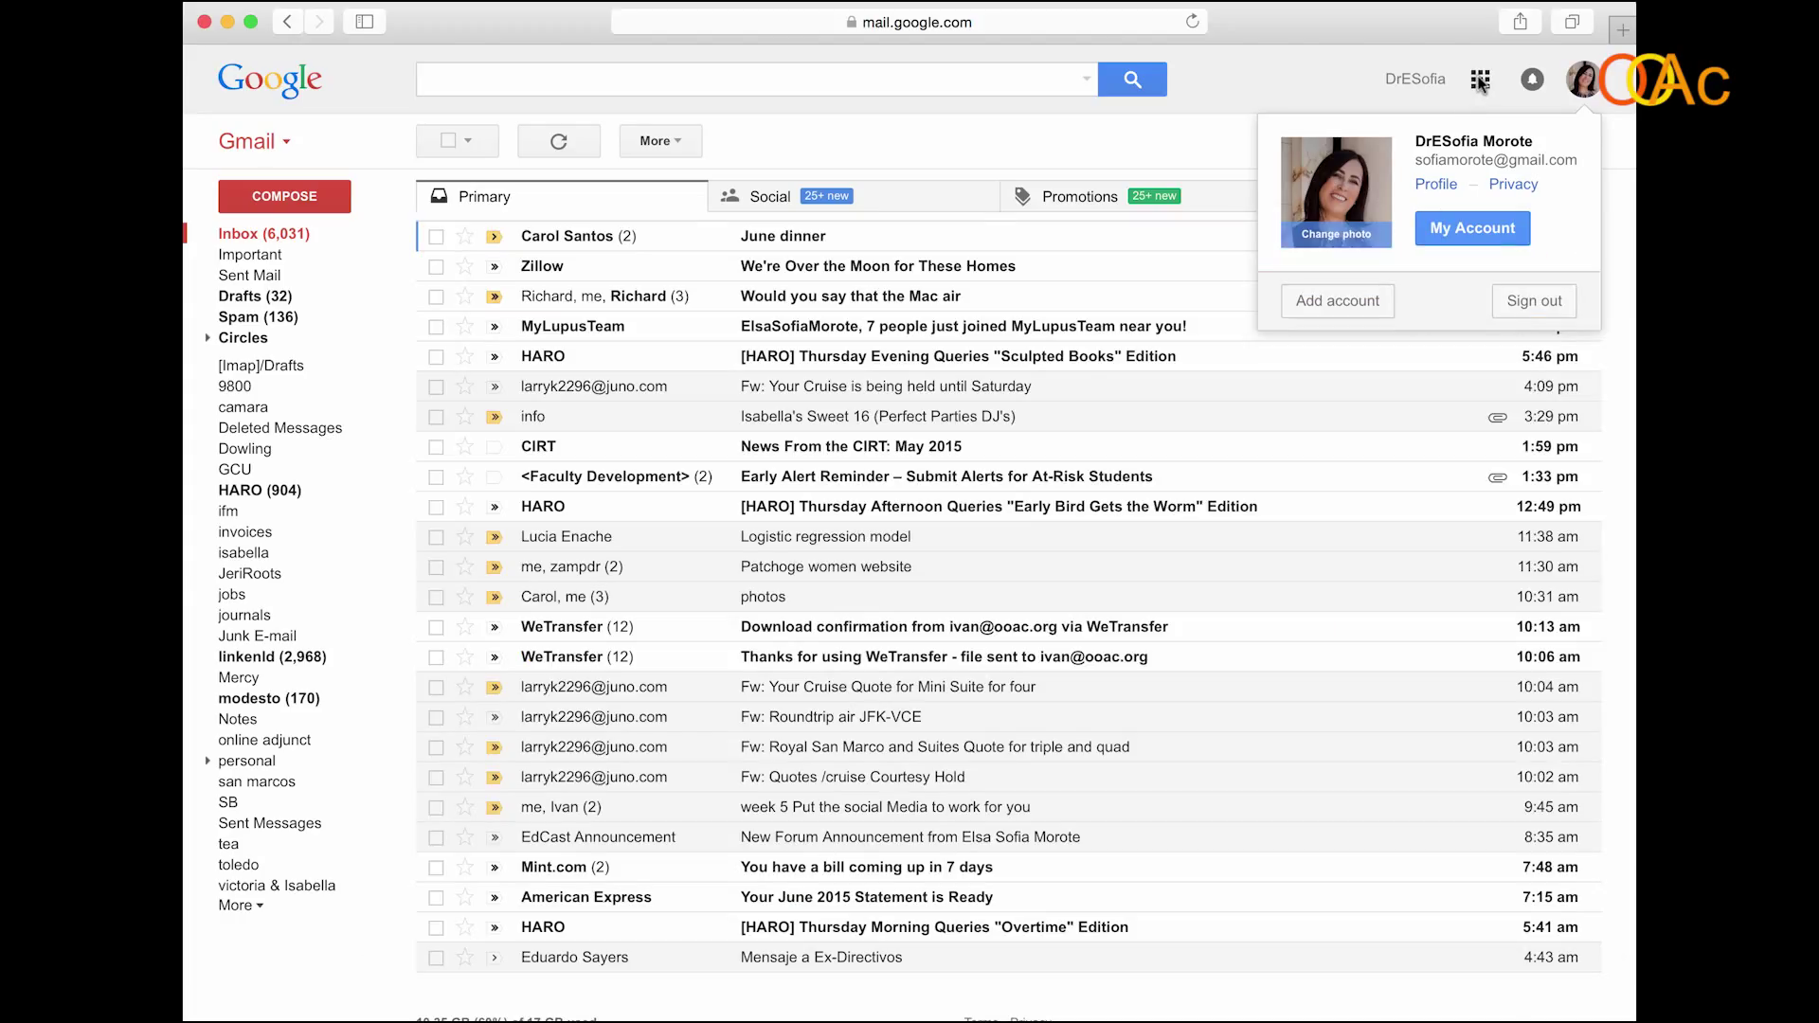
# - Launch Google+ (+DrESofia) from the Google apps grid in a second tab
pyautogui.click(1480, 81)
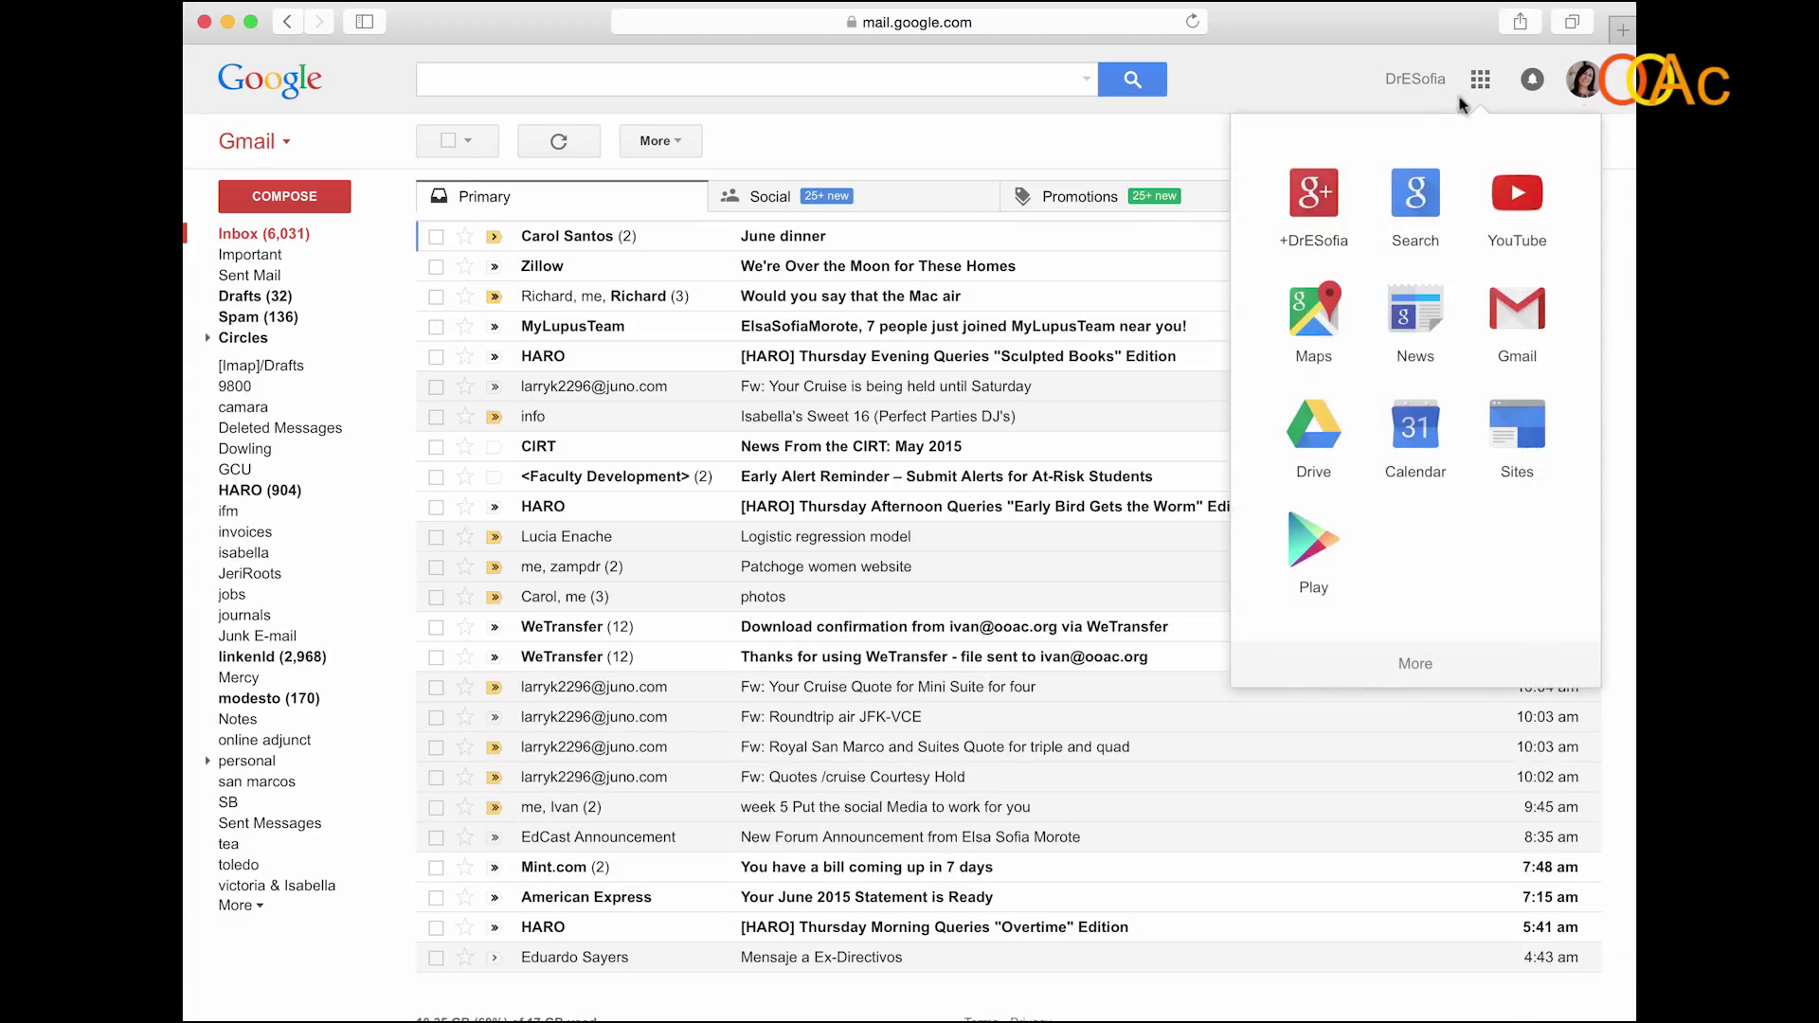
pyautogui.click(1312, 202)
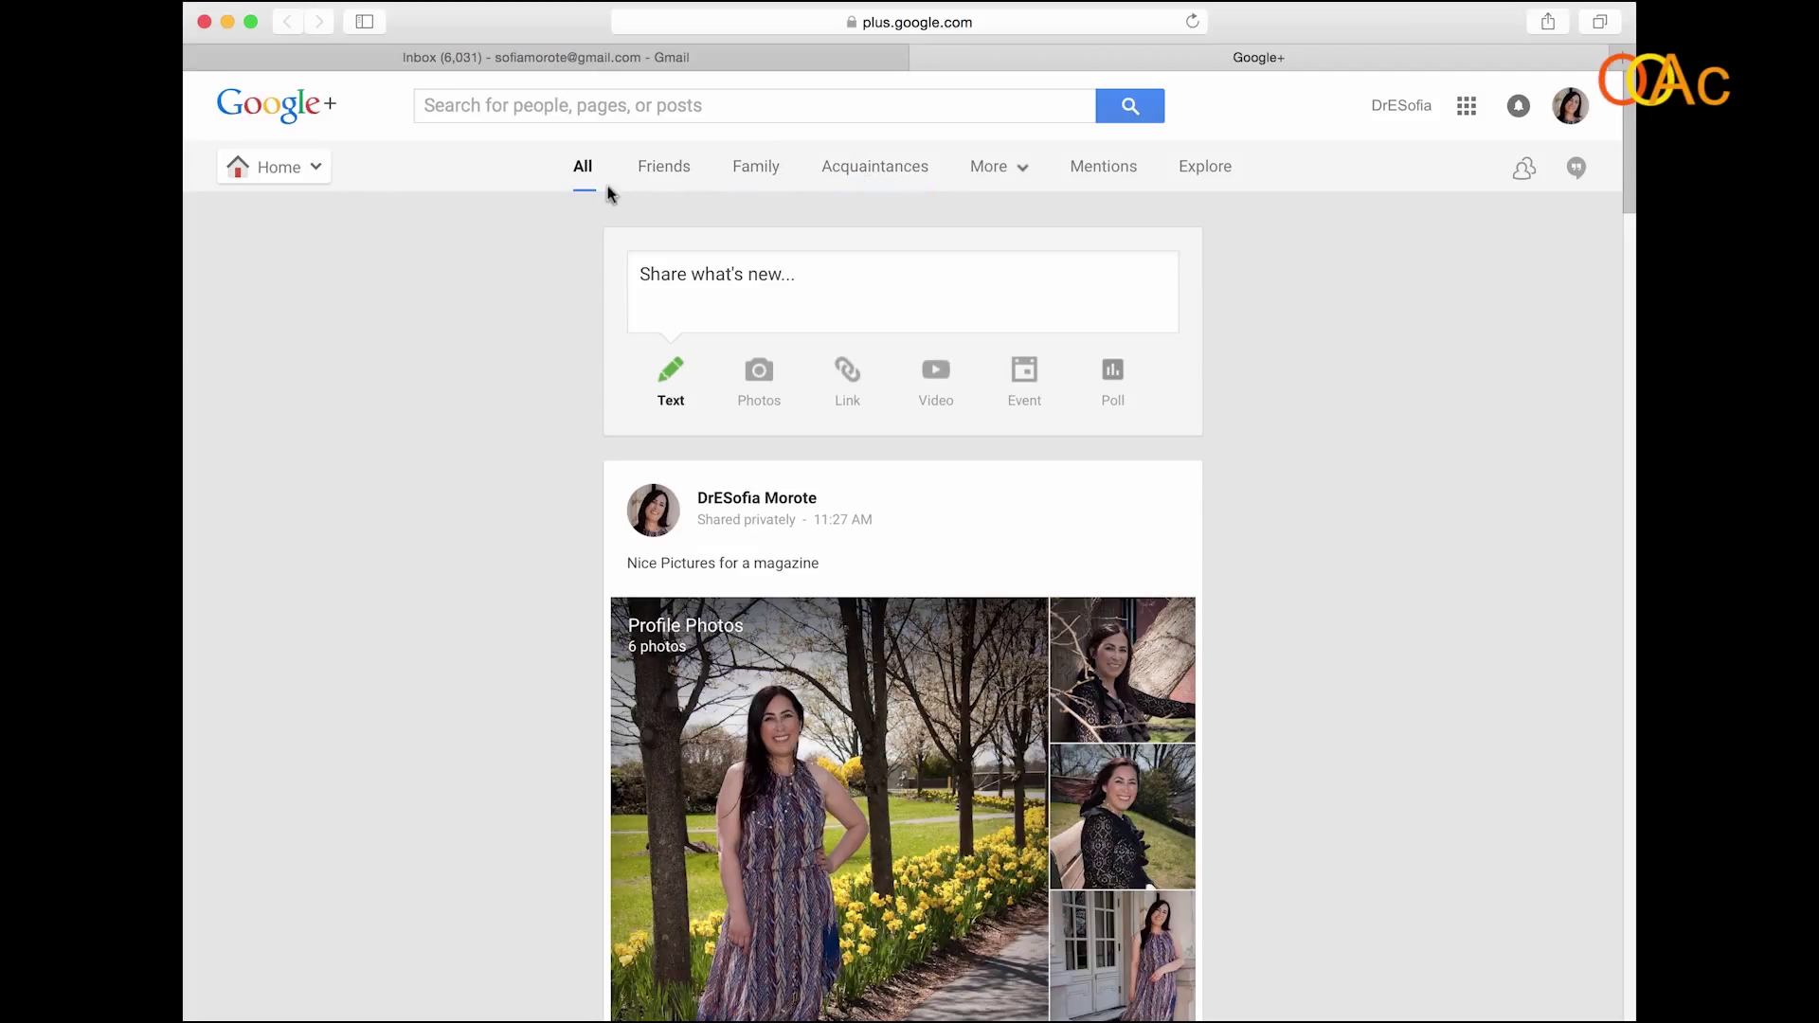
pyautogui.click(301, 173)
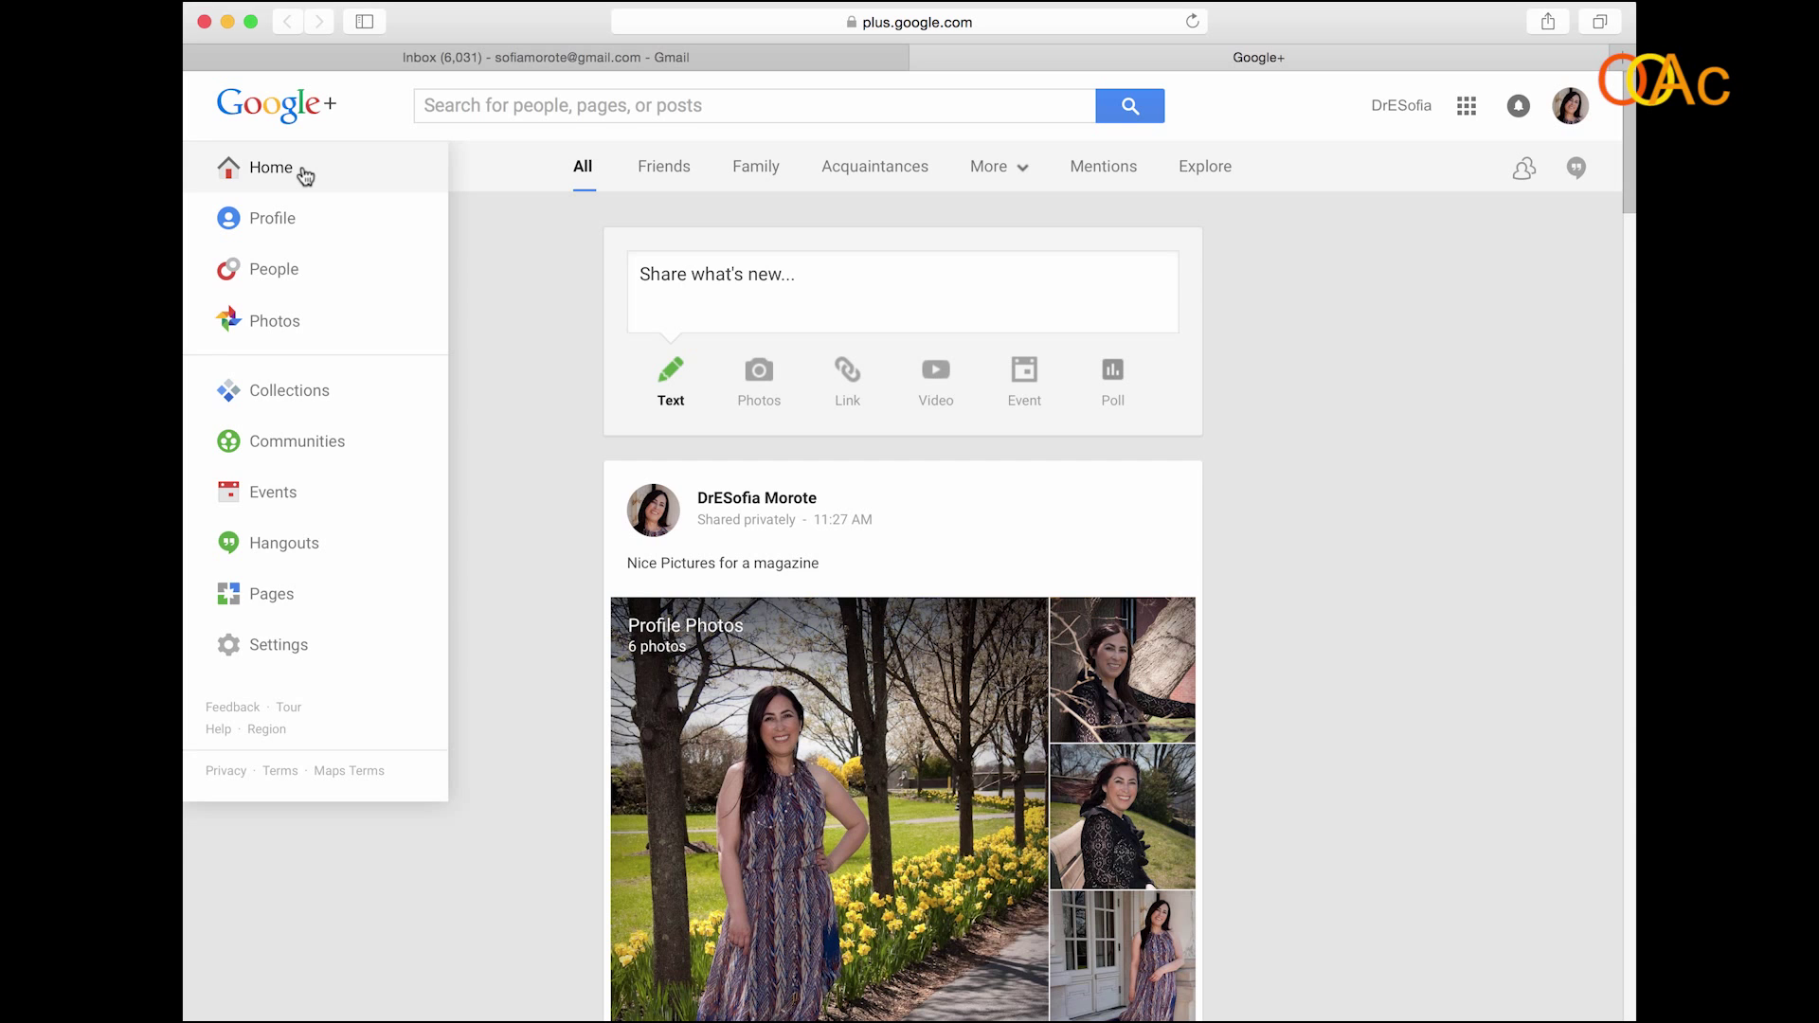
pyautogui.scroll(-2, 303, 174)
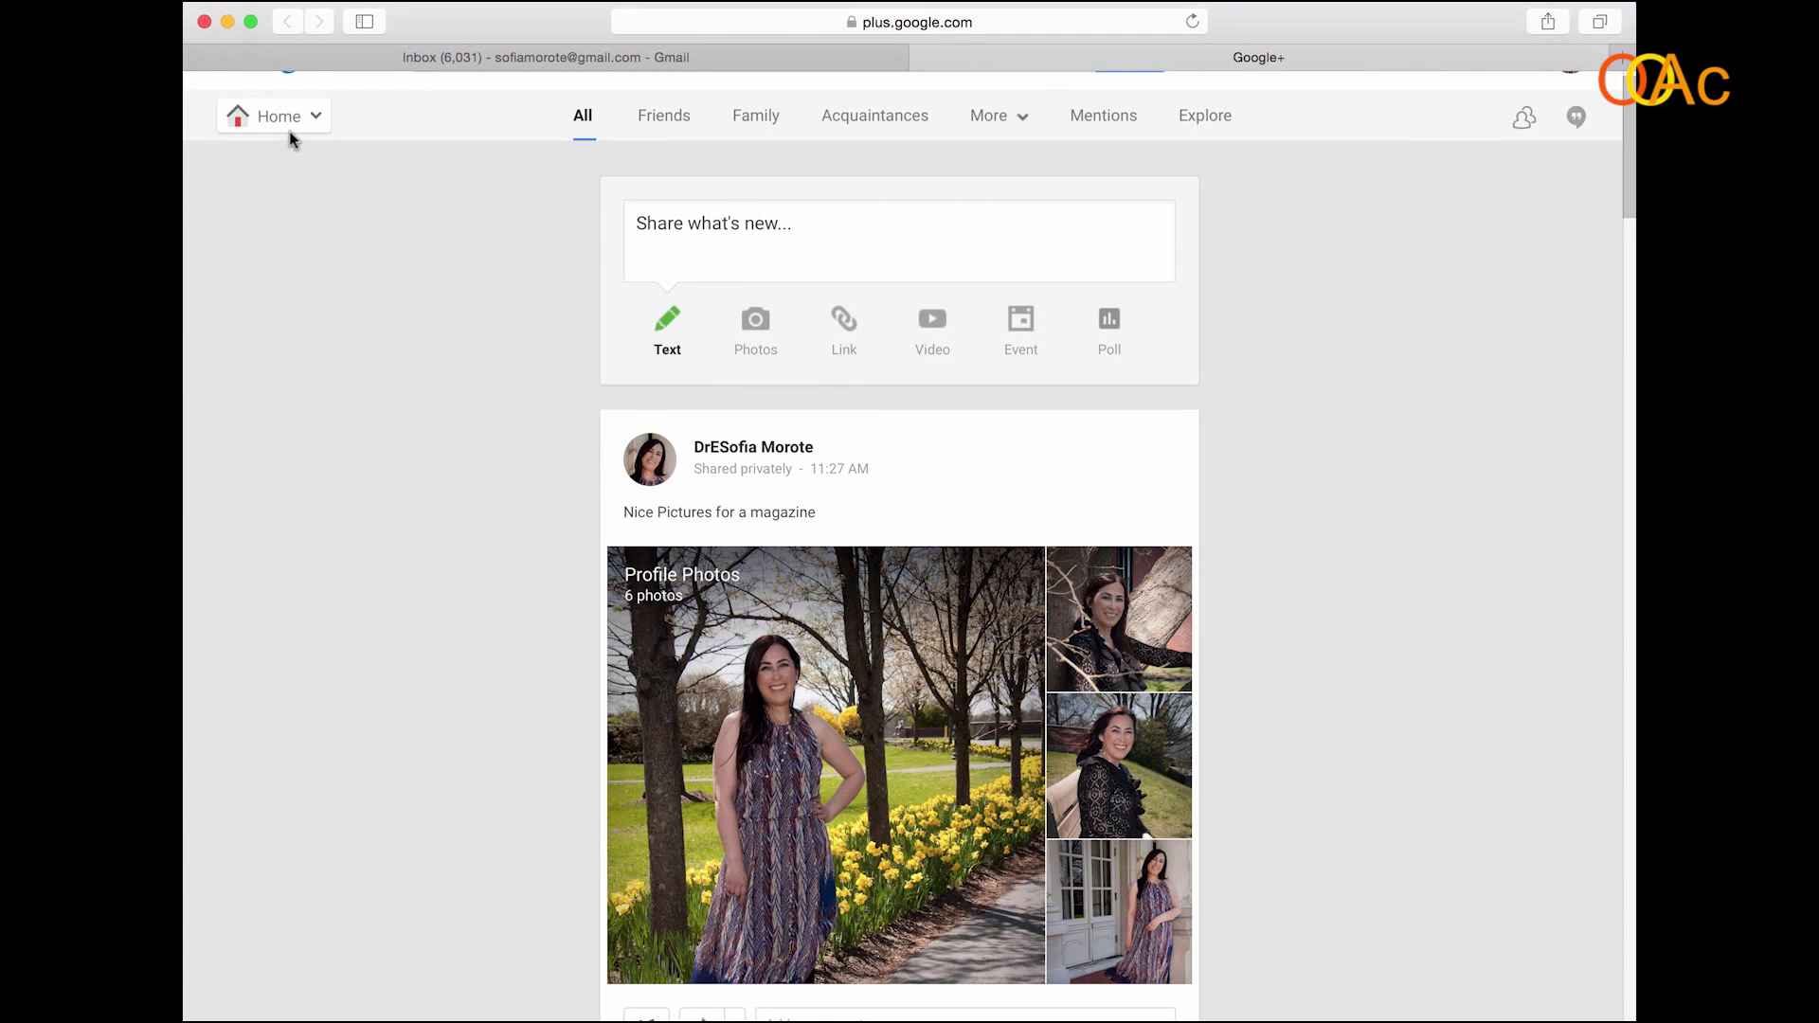
pyautogui.click(315, 114)
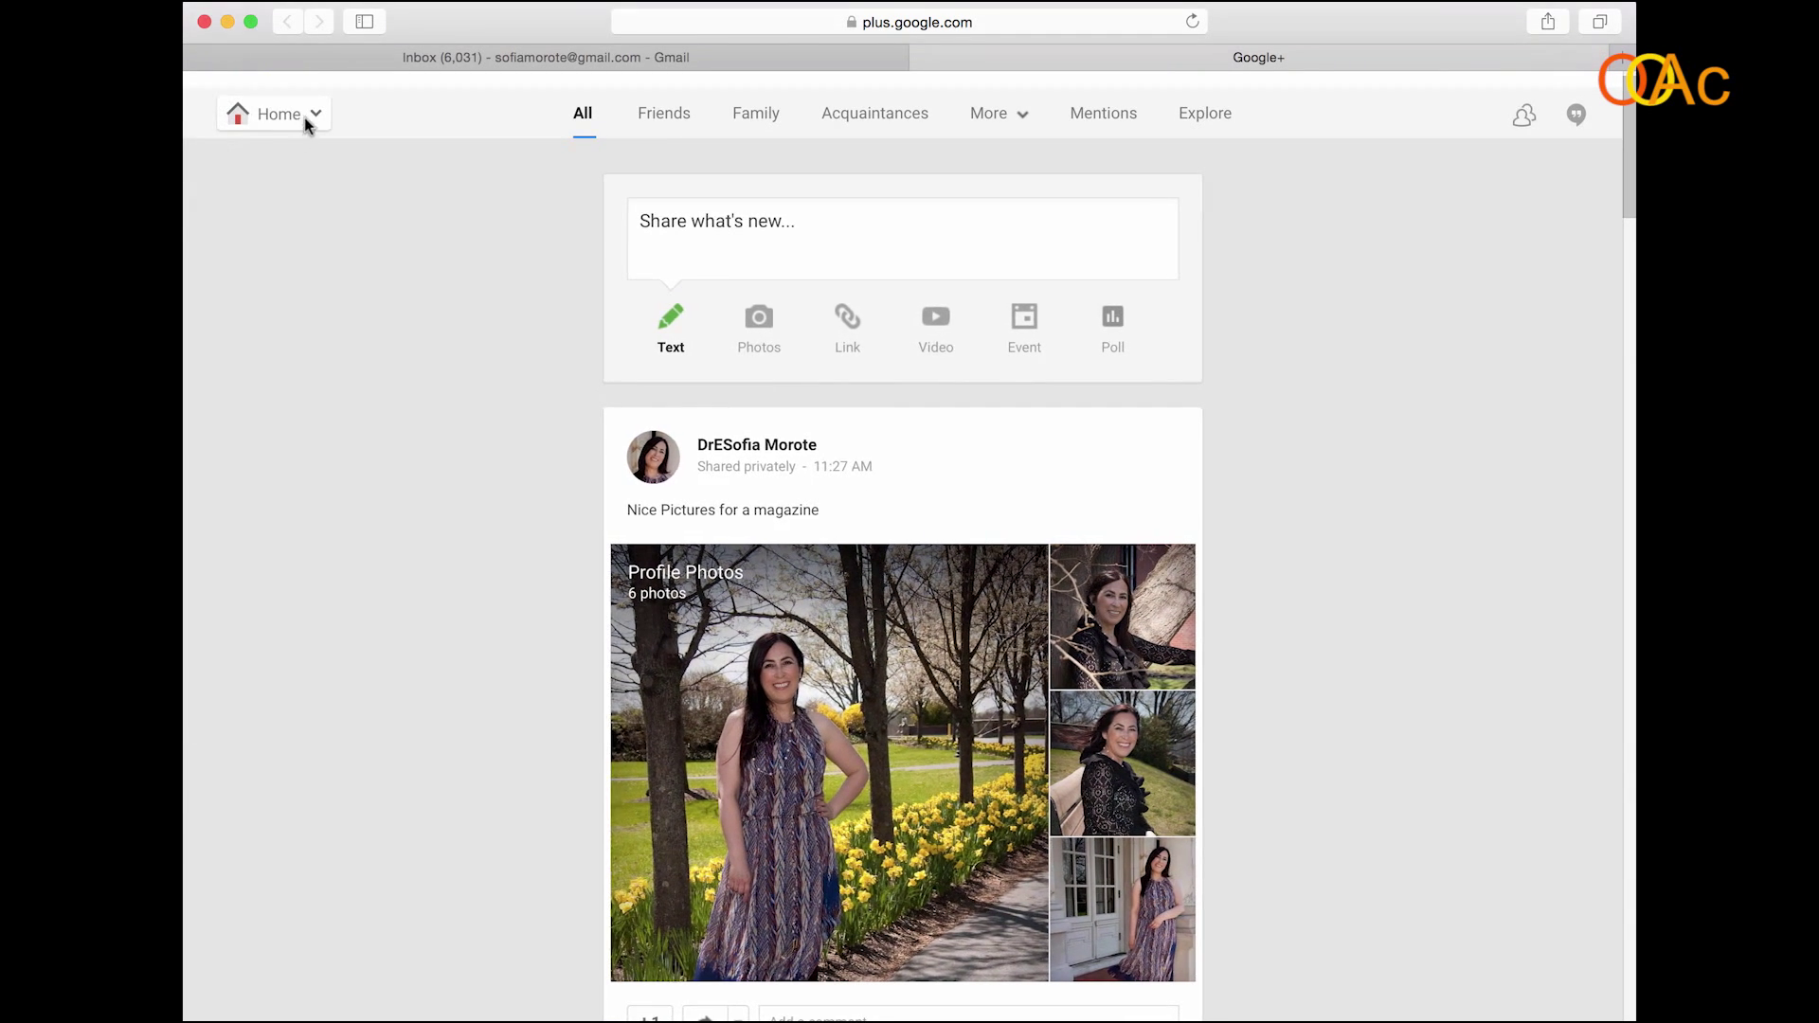
# - Go to the profile page, browse the cover photo gallery, and dismiss it unchanged
pyautogui.click(270, 162)
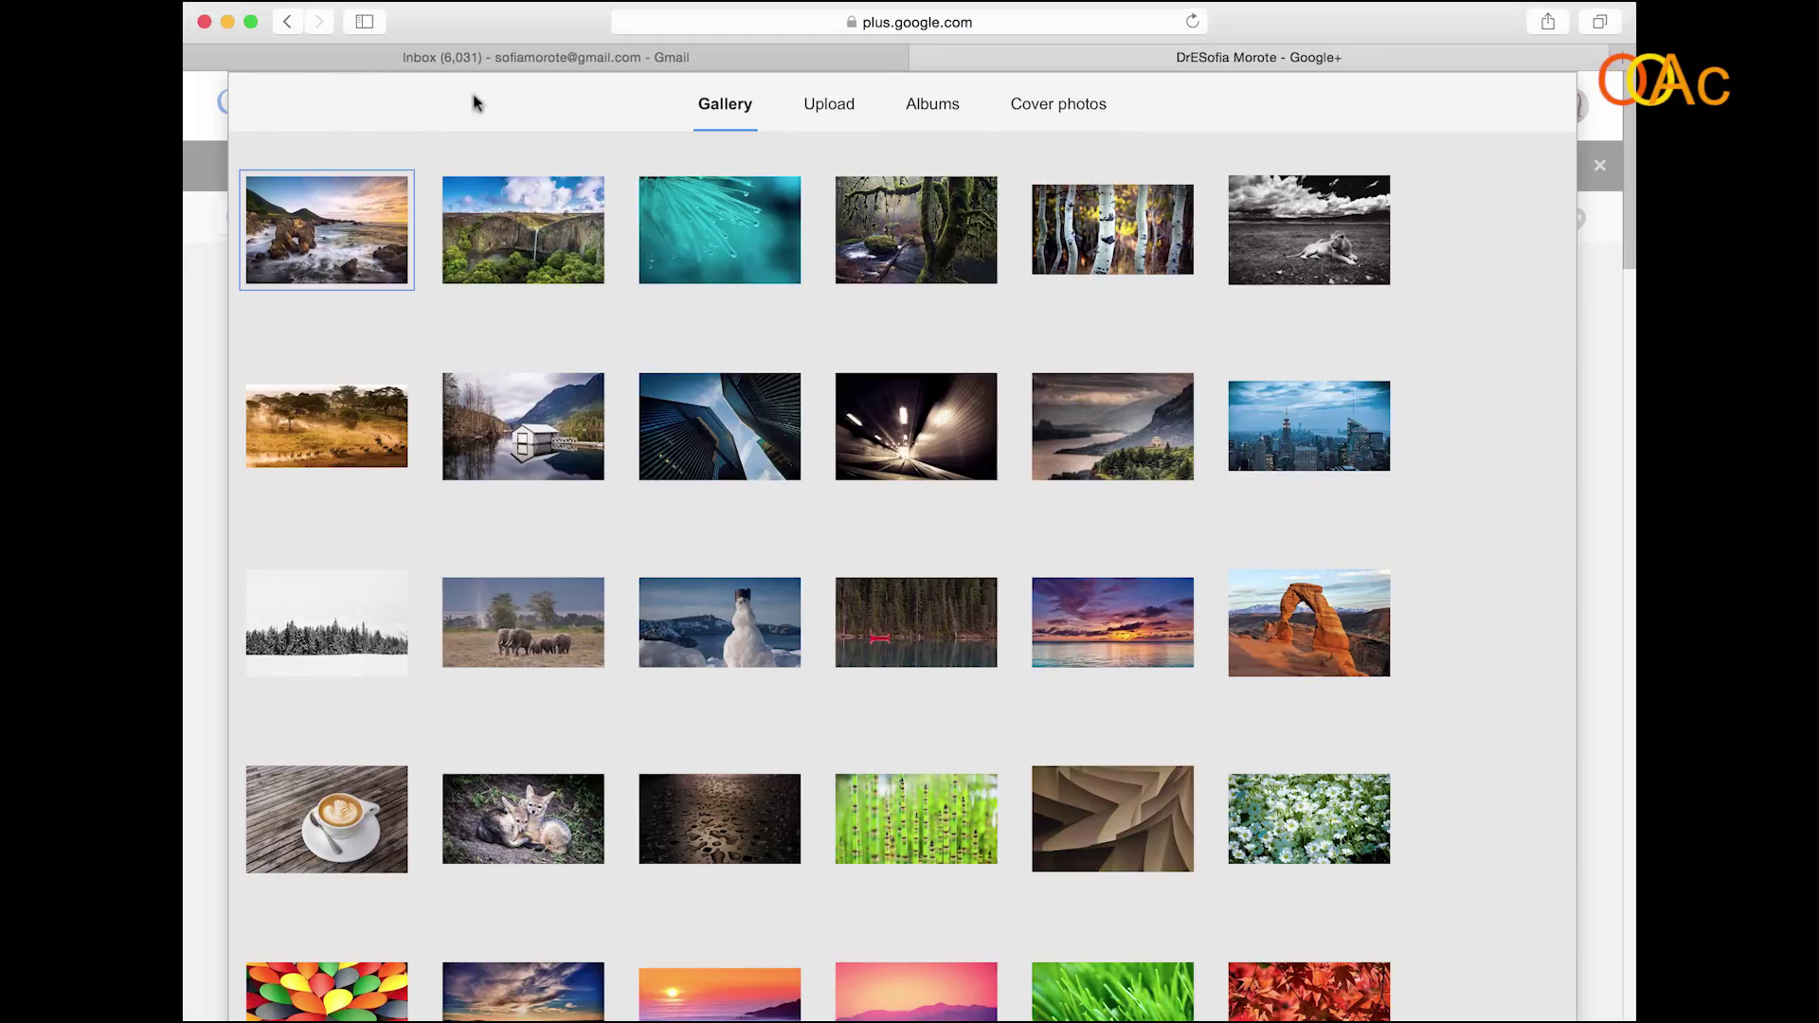
pyautogui.click(403, 116)
pyautogui.press('Escape')
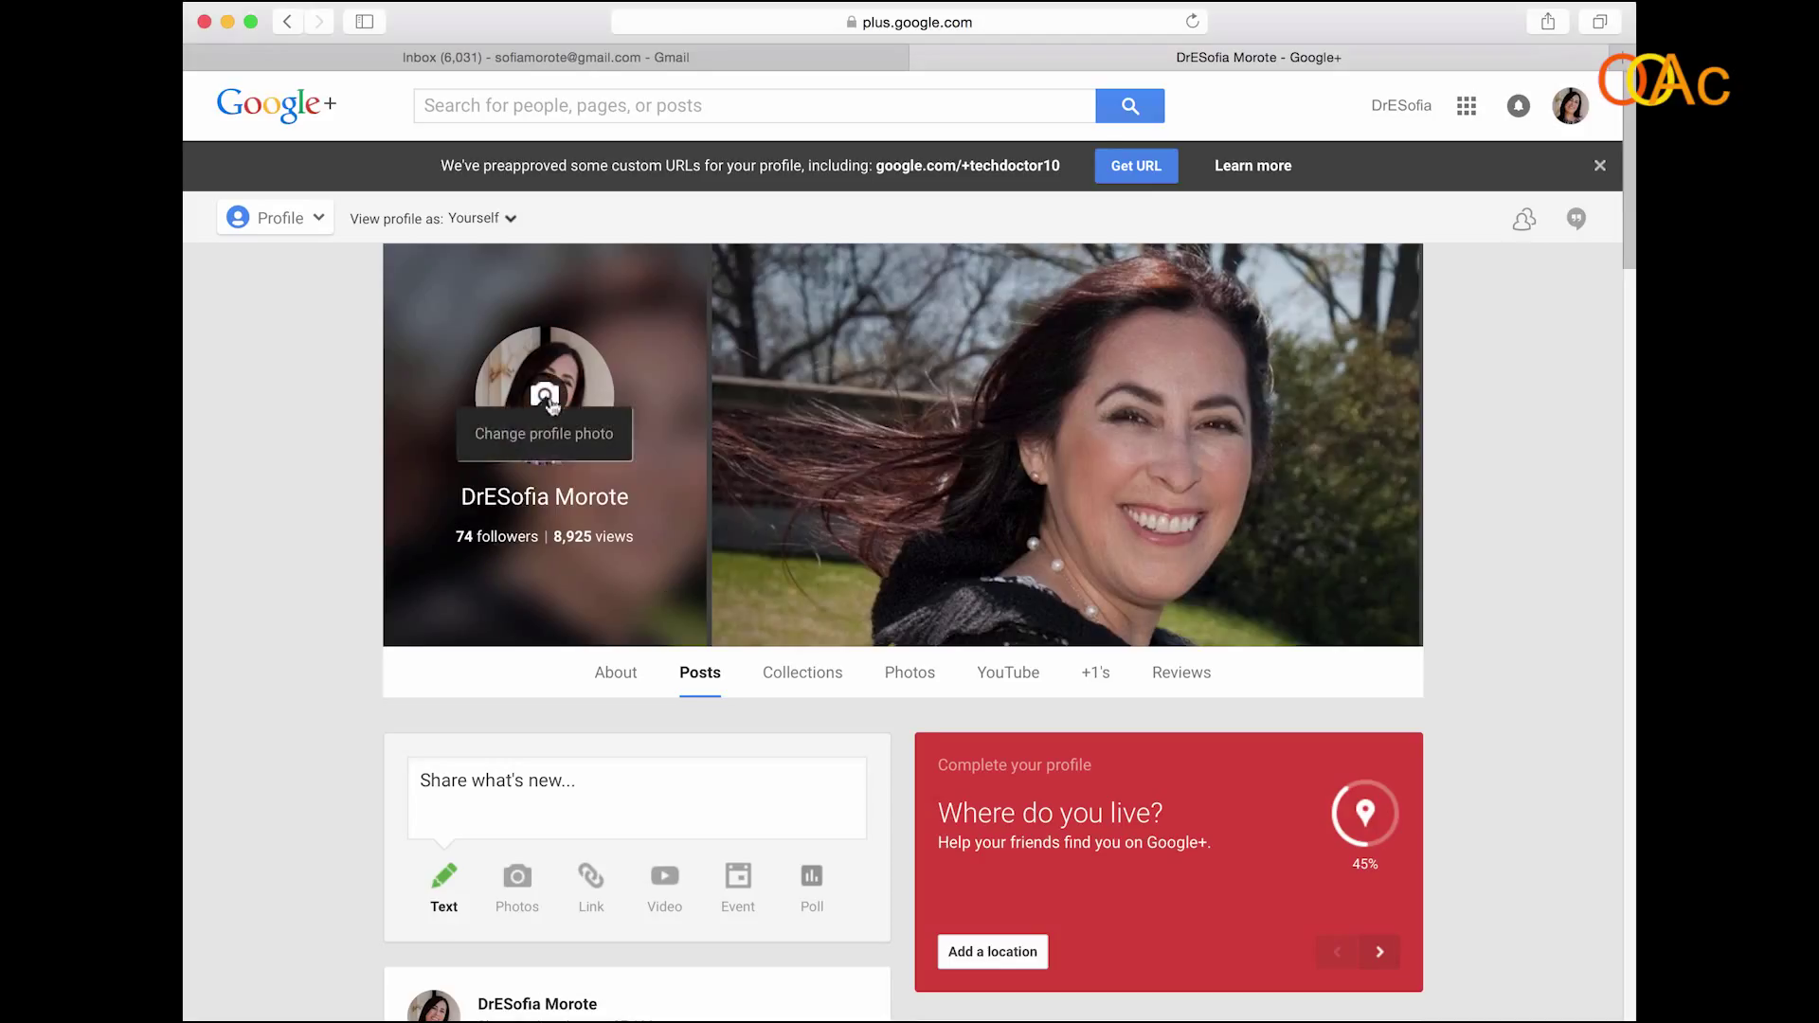
pyautogui.moveTo(1067, 444)
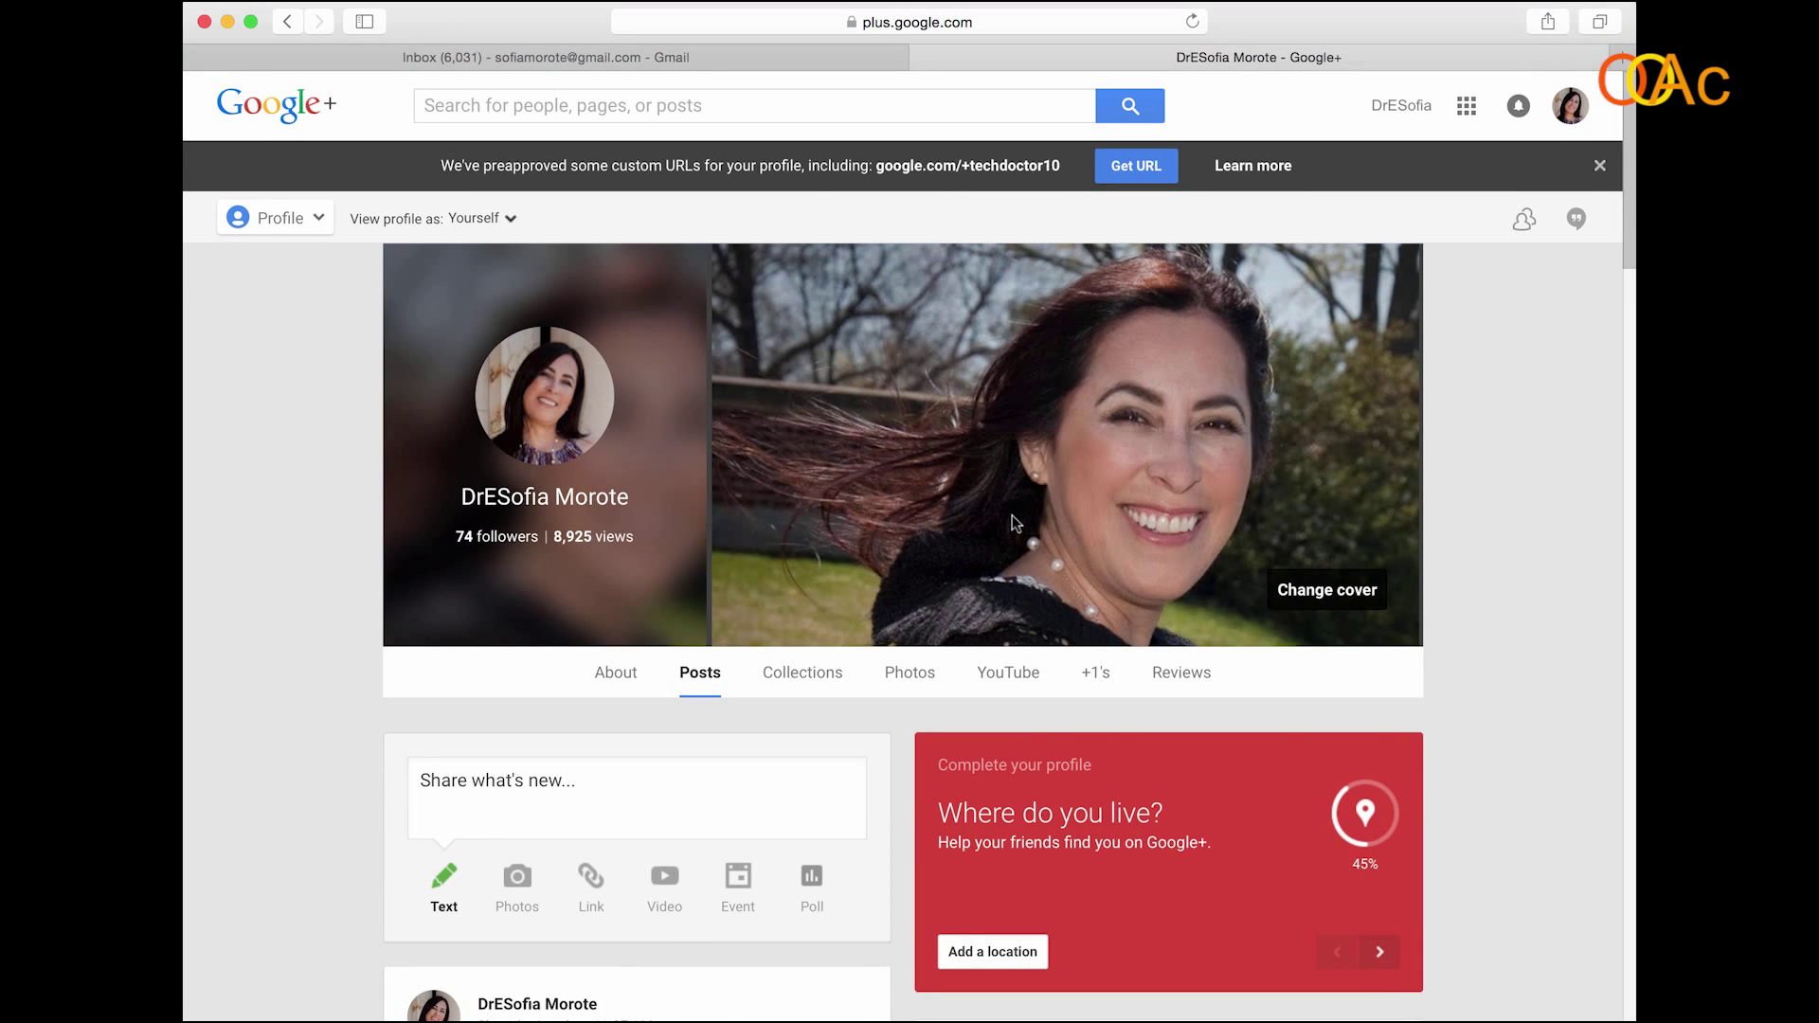
pyautogui.scroll(-1, 1014, 524)
pyautogui.scroll(-1, 1014, 523)
pyautogui.scroll(-3, 1014, 523)
pyautogui.scroll(-3, 1014, 523)
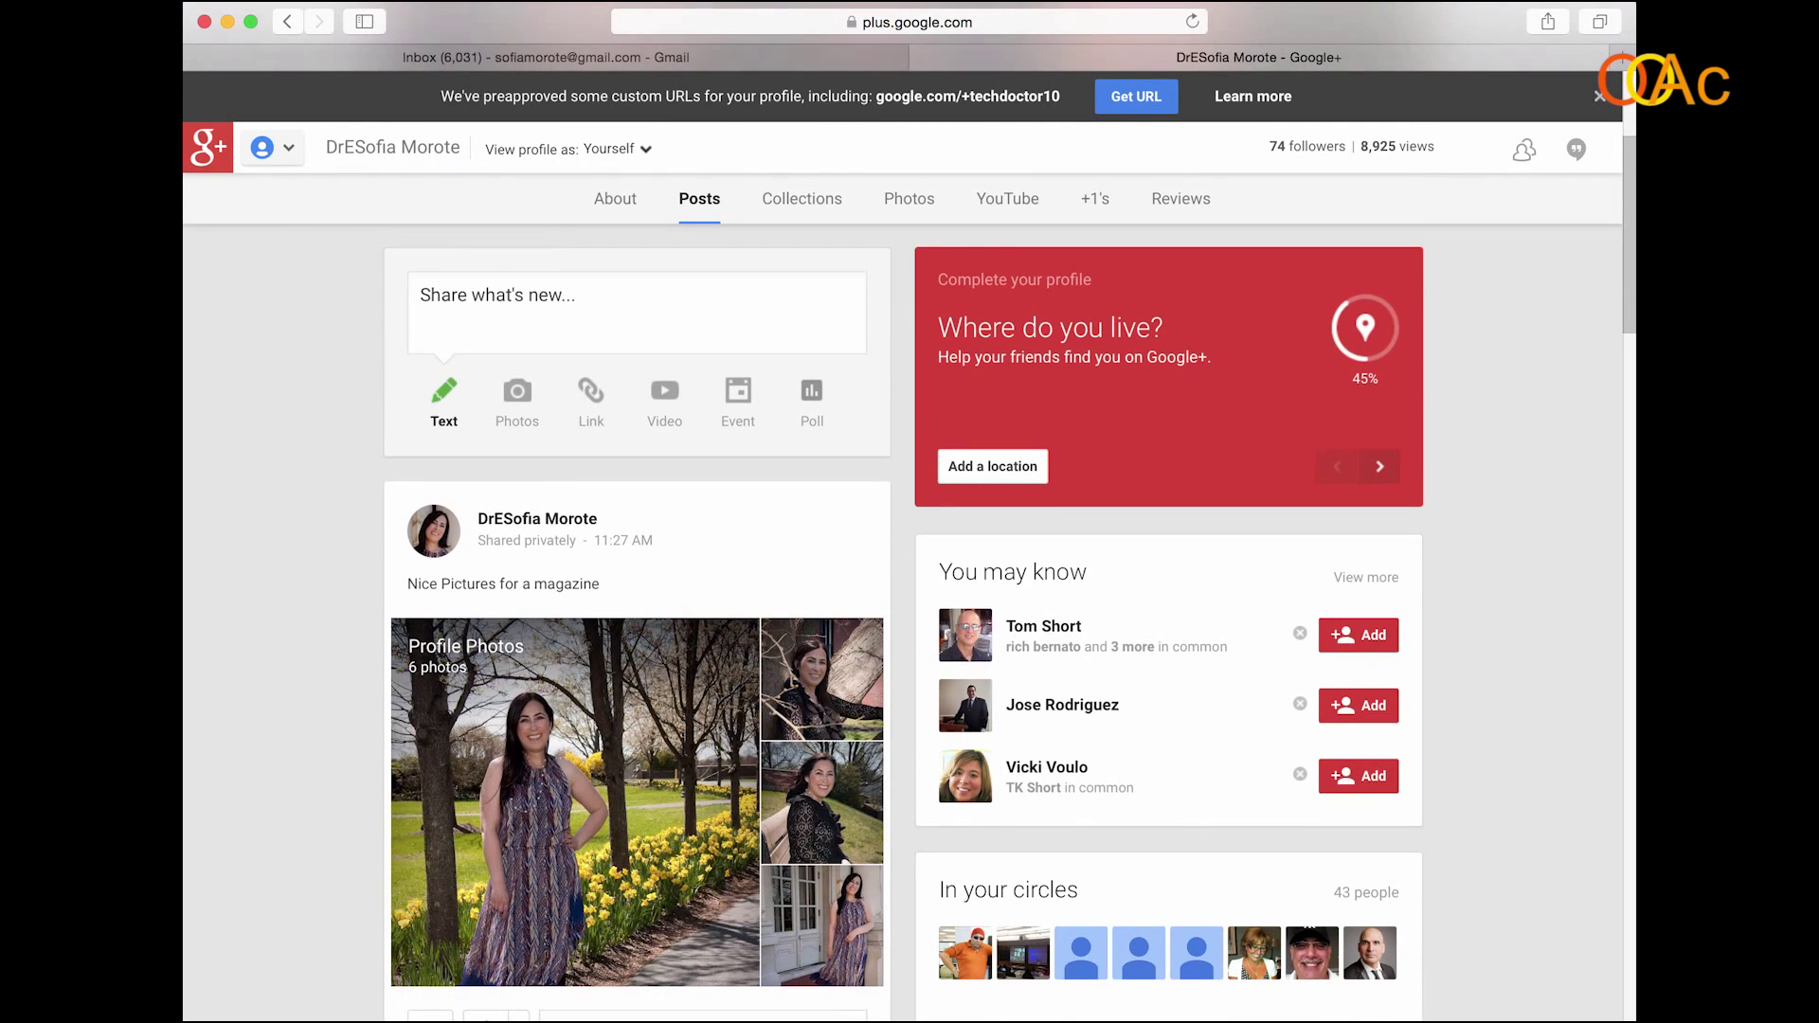
pyautogui.scroll(-1, 1011, 621)
pyautogui.scroll(-3, 1010, 622)
pyautogui.scroll(-4, 1011, 622)
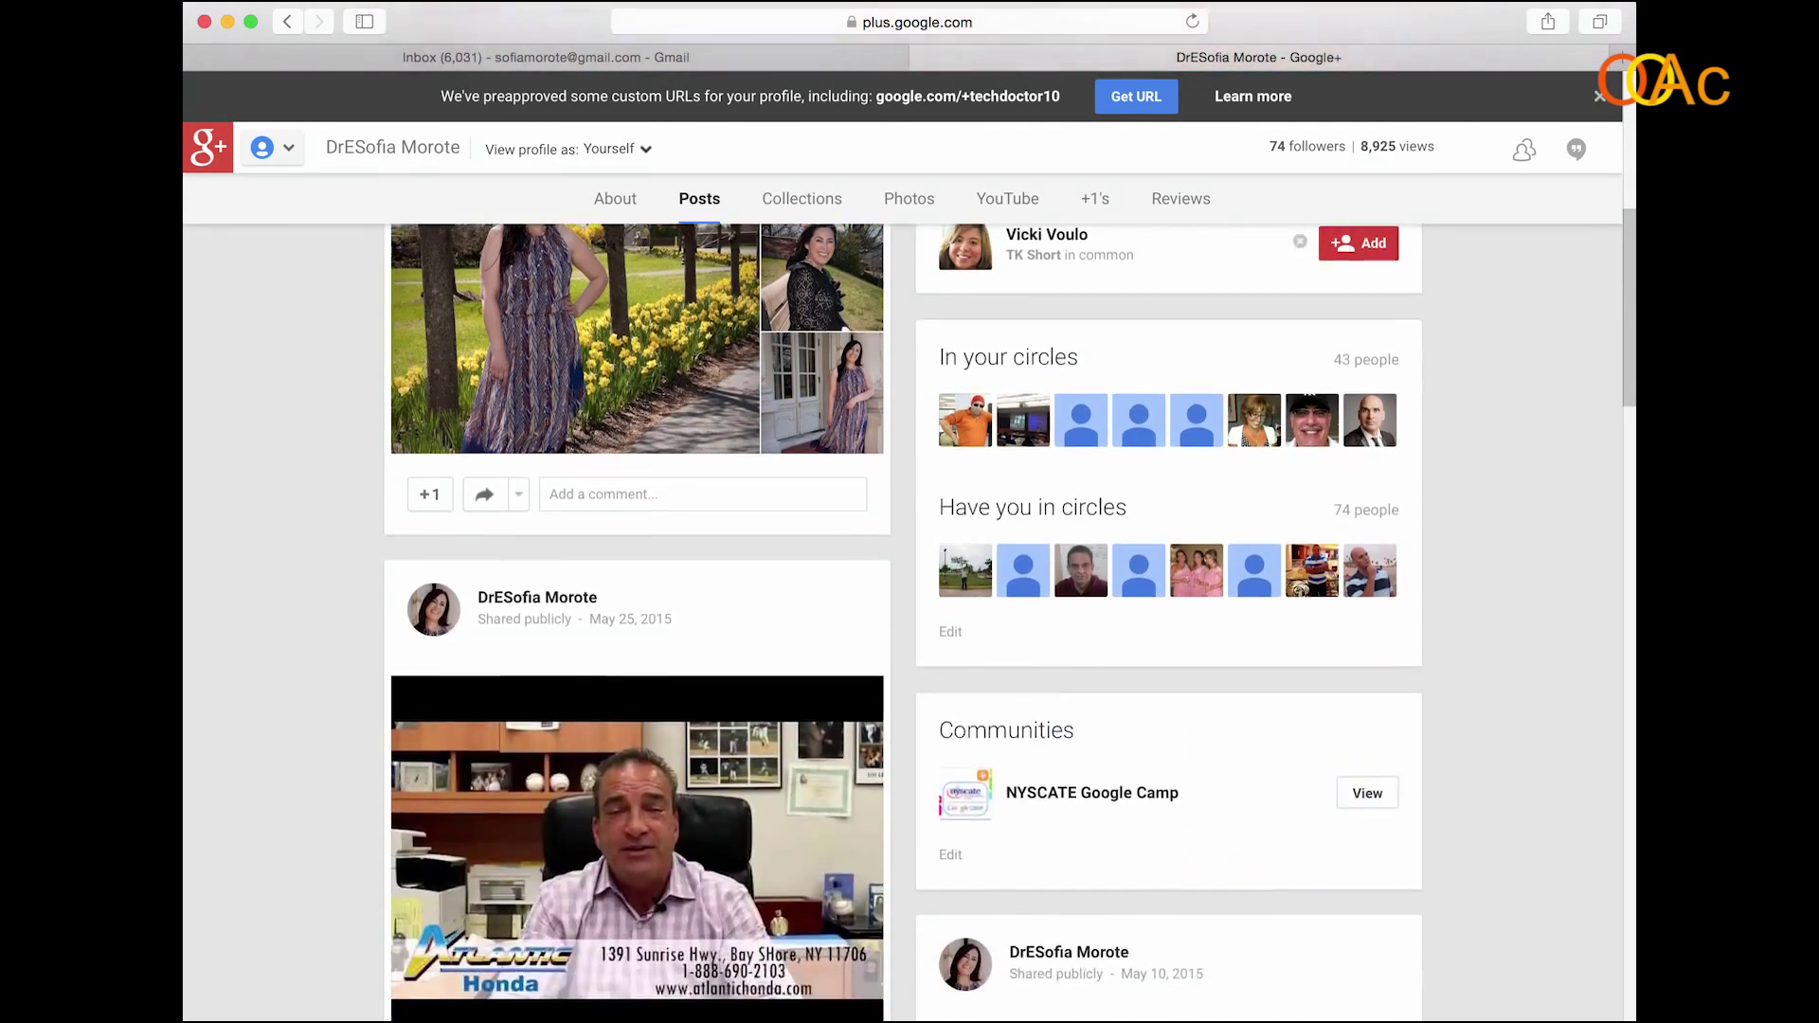
pyautogui.scroll(-1, 1010, 621)
pyautogui.scroll(-1, 1011, 621)
pyautogui.scroll(-3, 1011, 620)
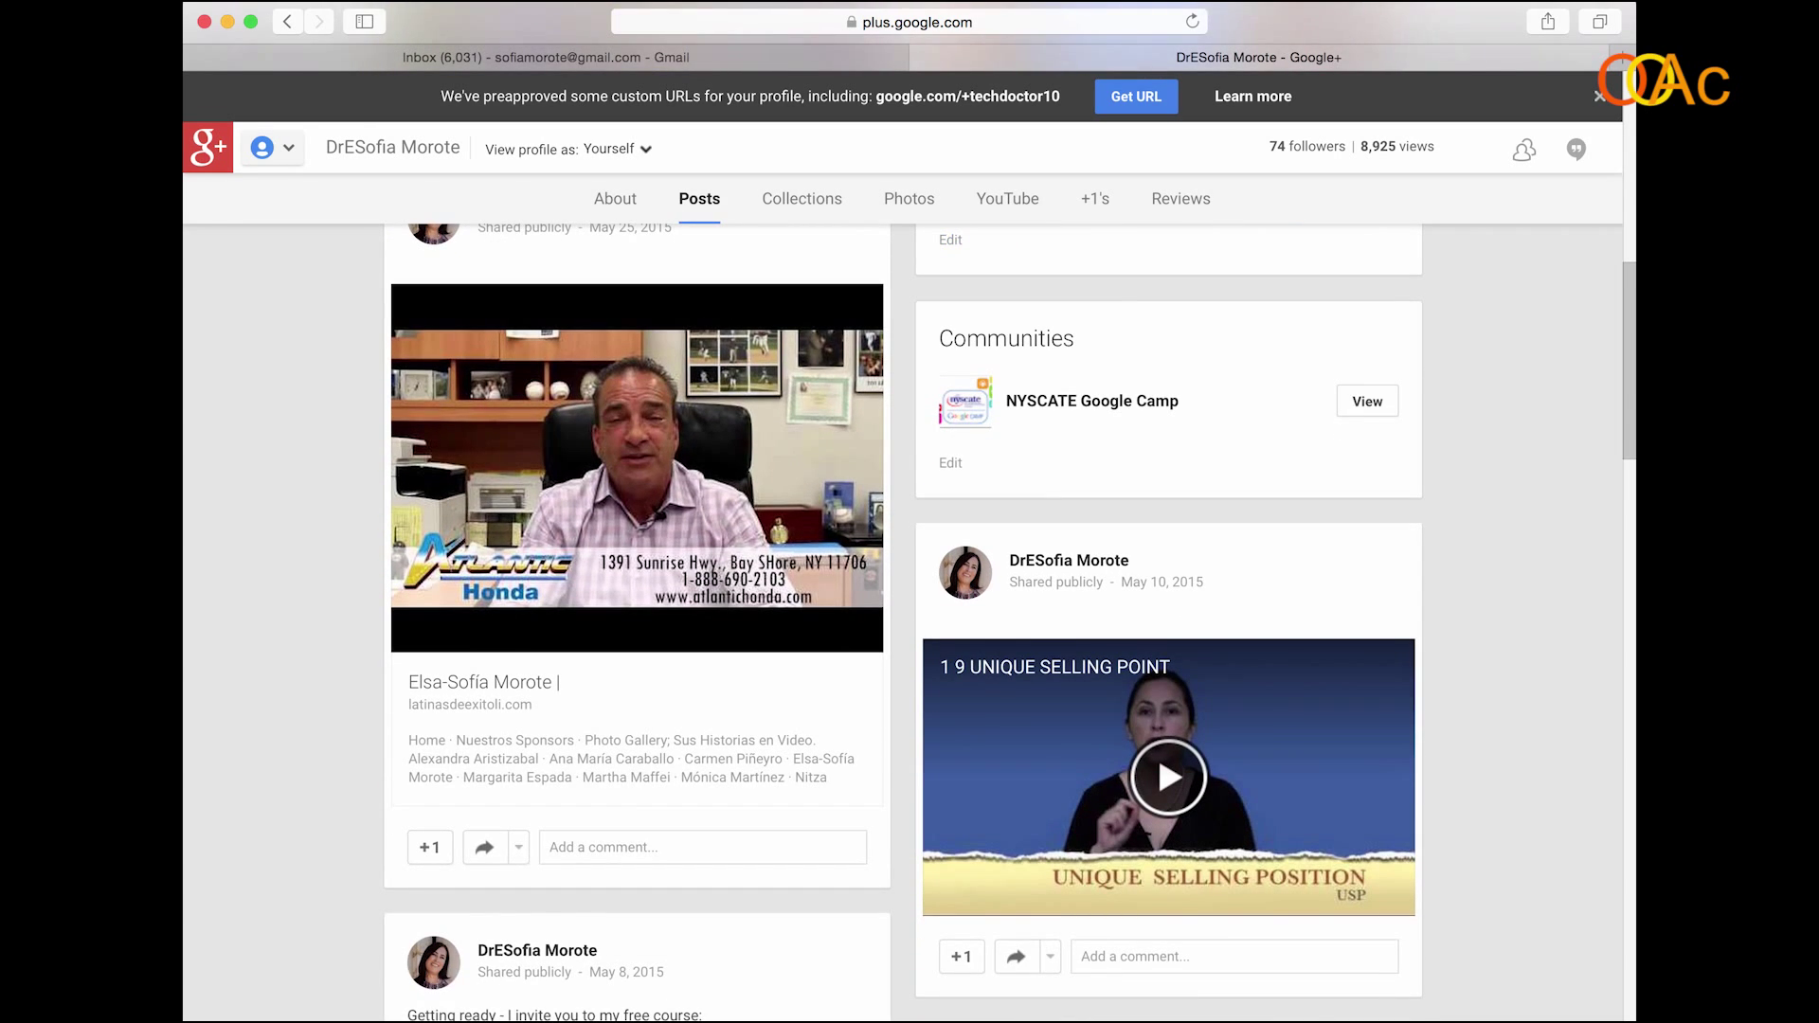
pyautogui.scroll(-1, 1010, 620)
pyautogui.scroll(-1, 1010, 621)
pyautogui.scroll(-2, 1011, 621)
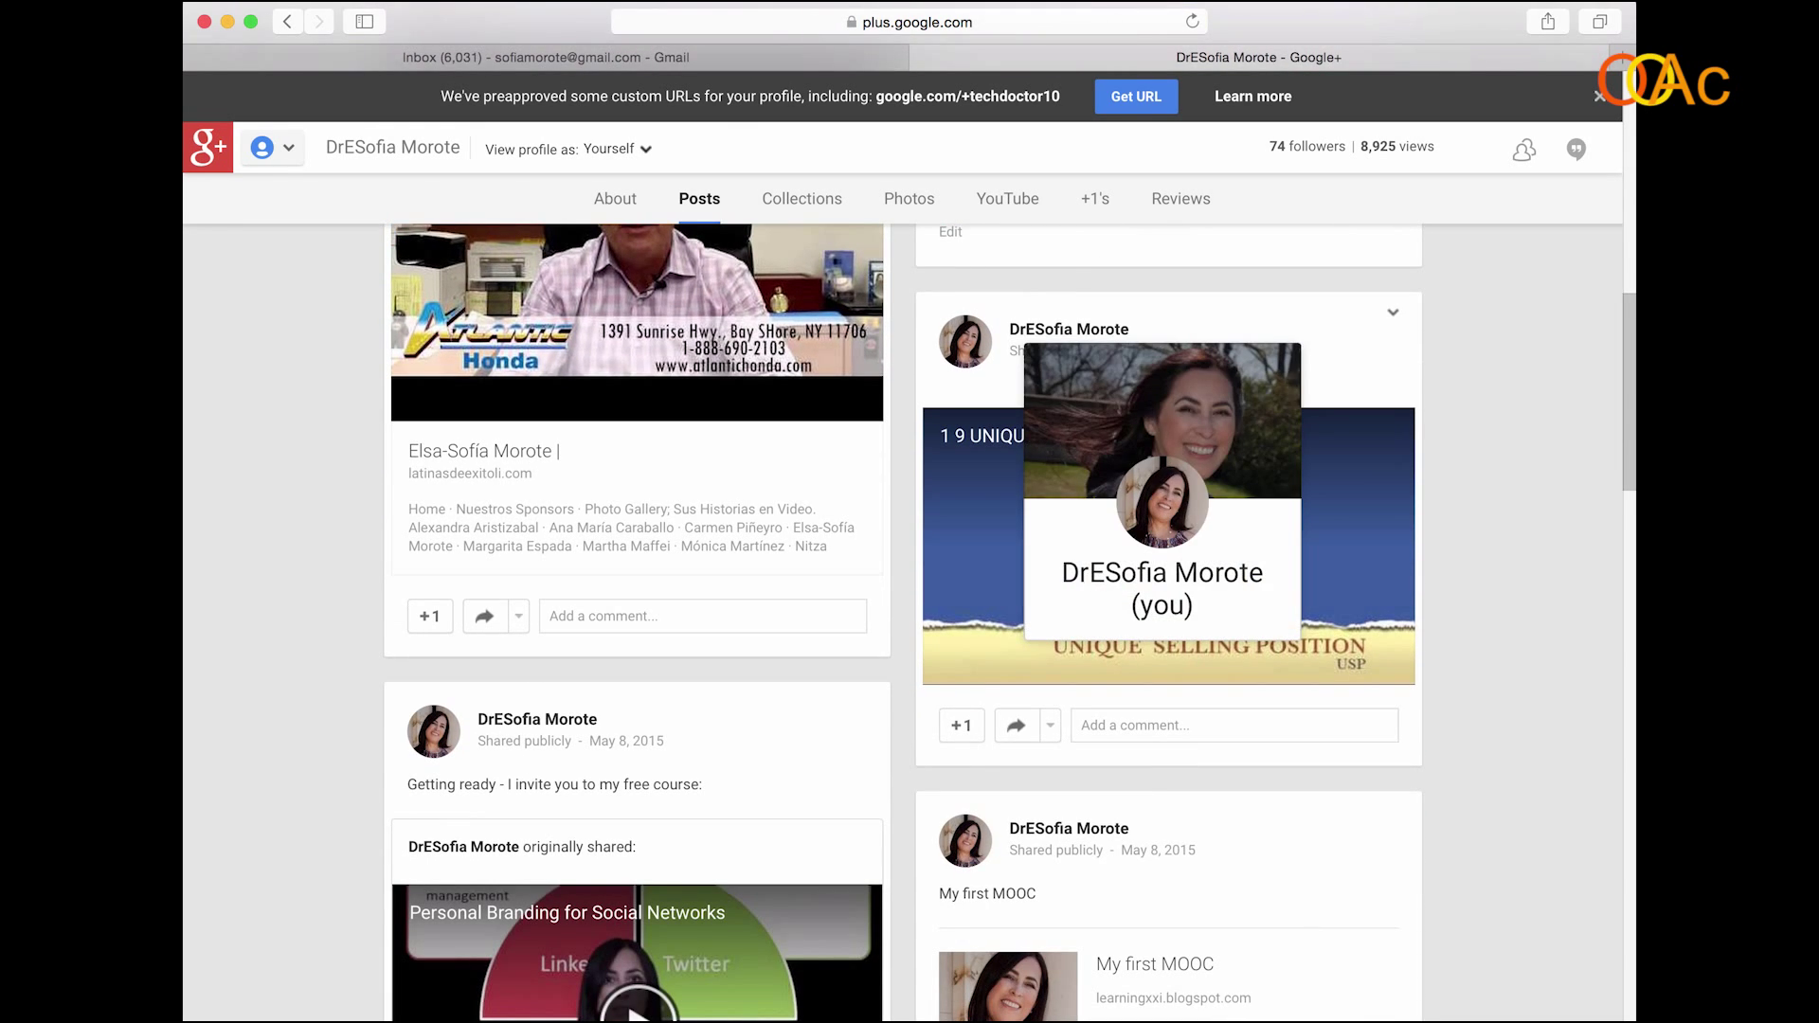
pyautogui.scroll(-1, 1010, 622)
pyautogui.scroll(-3, 1010, 621)
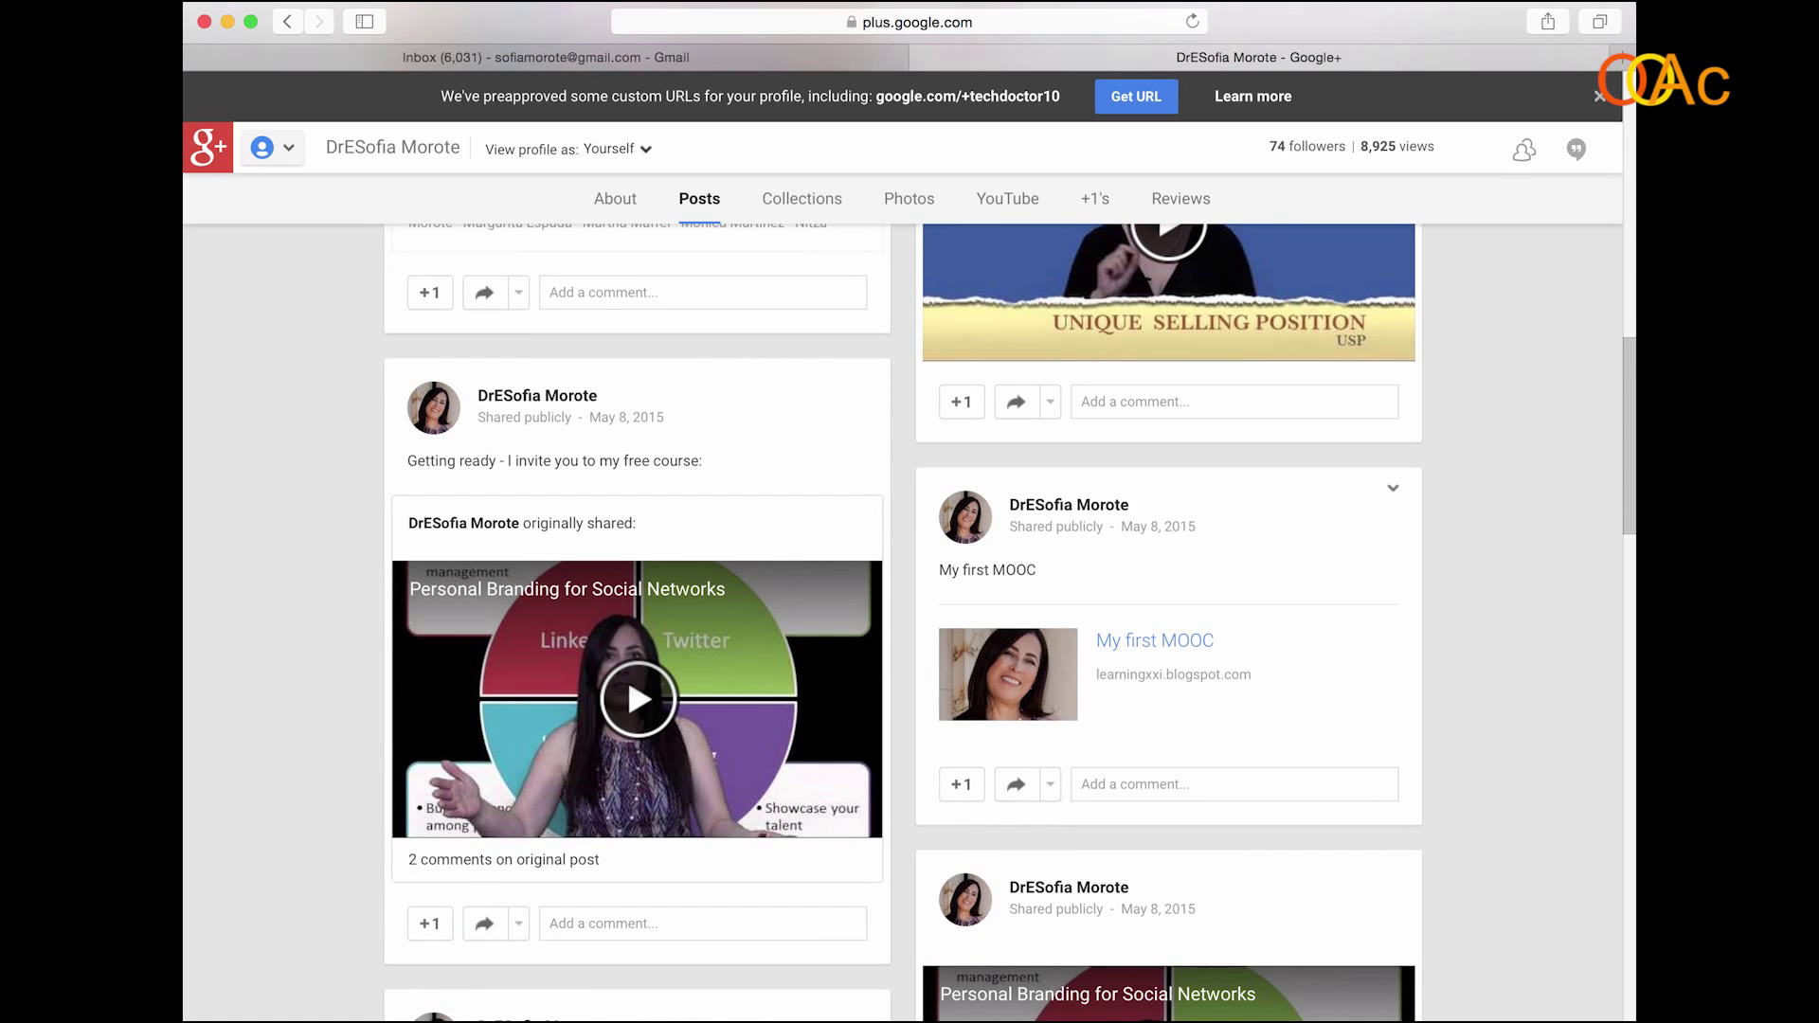
pyautogui.scroll(-1, 1011, 621)
pyautogui.scroll(-3, 1011, 622)
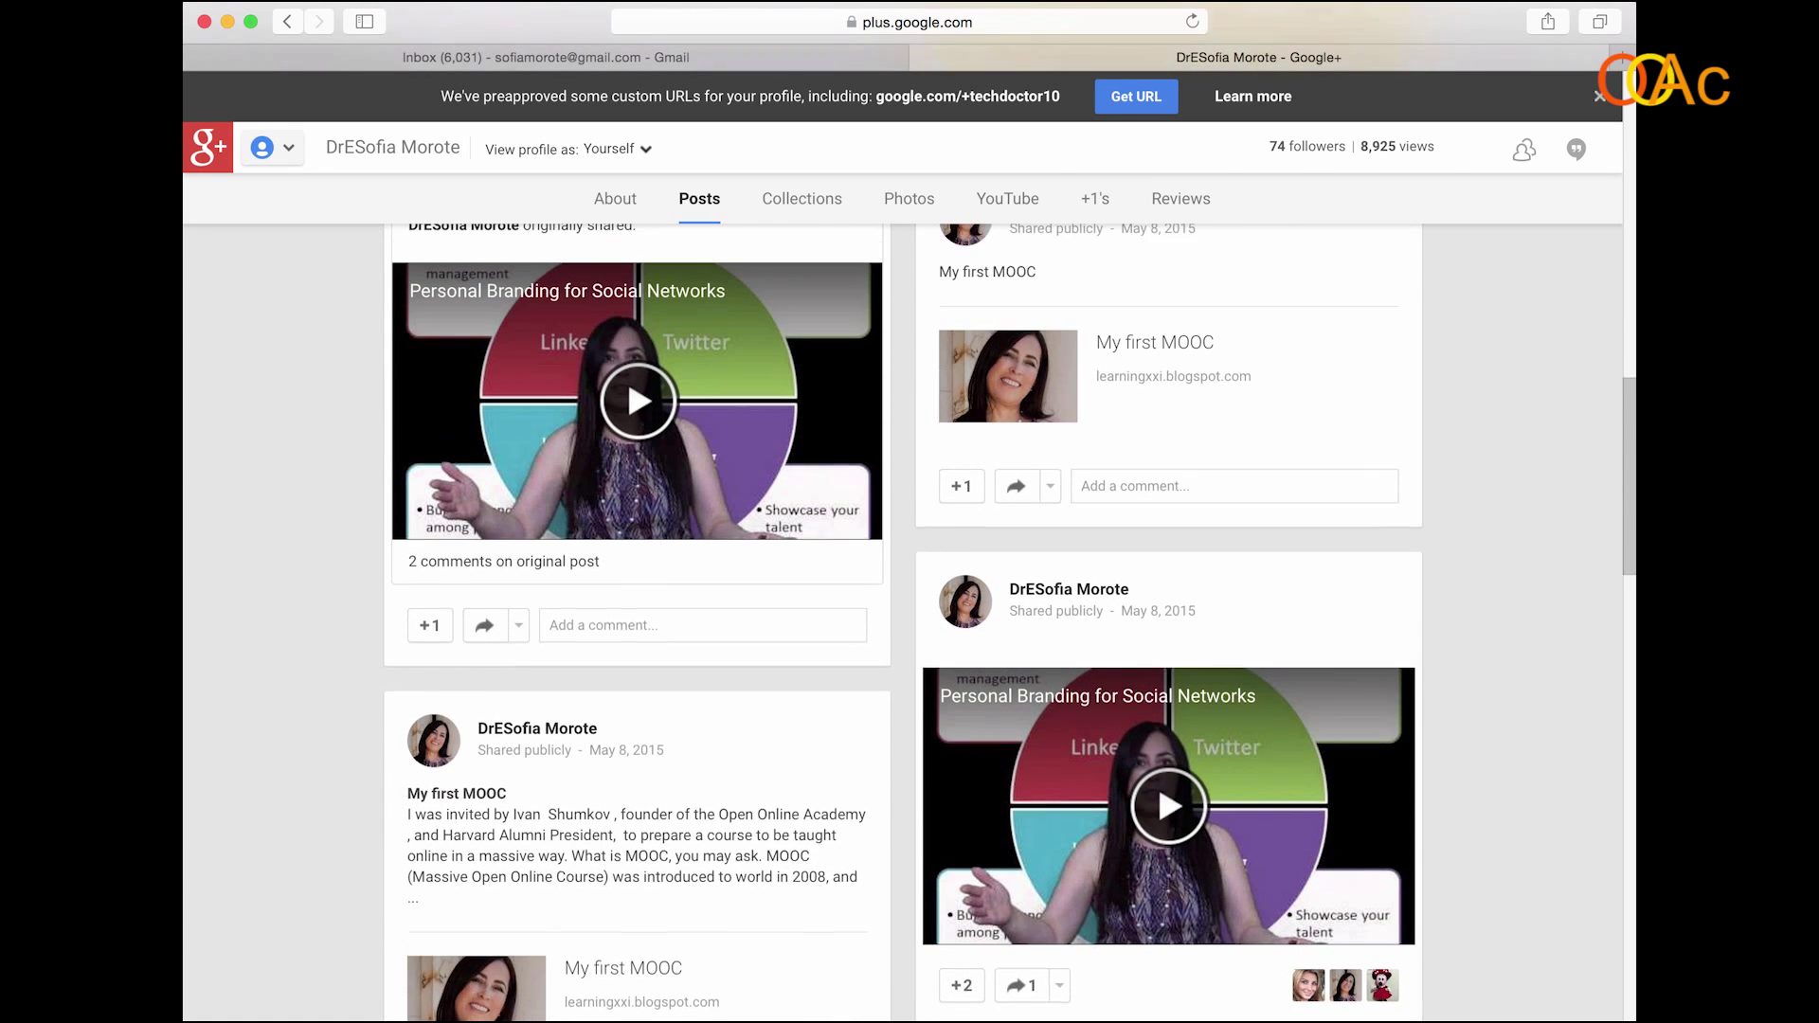
pyautogui.scroll(2, 910, 626)
pyautogui.scroll(3, 909, 625)
pyautogui.scroll(2, 910, 626)
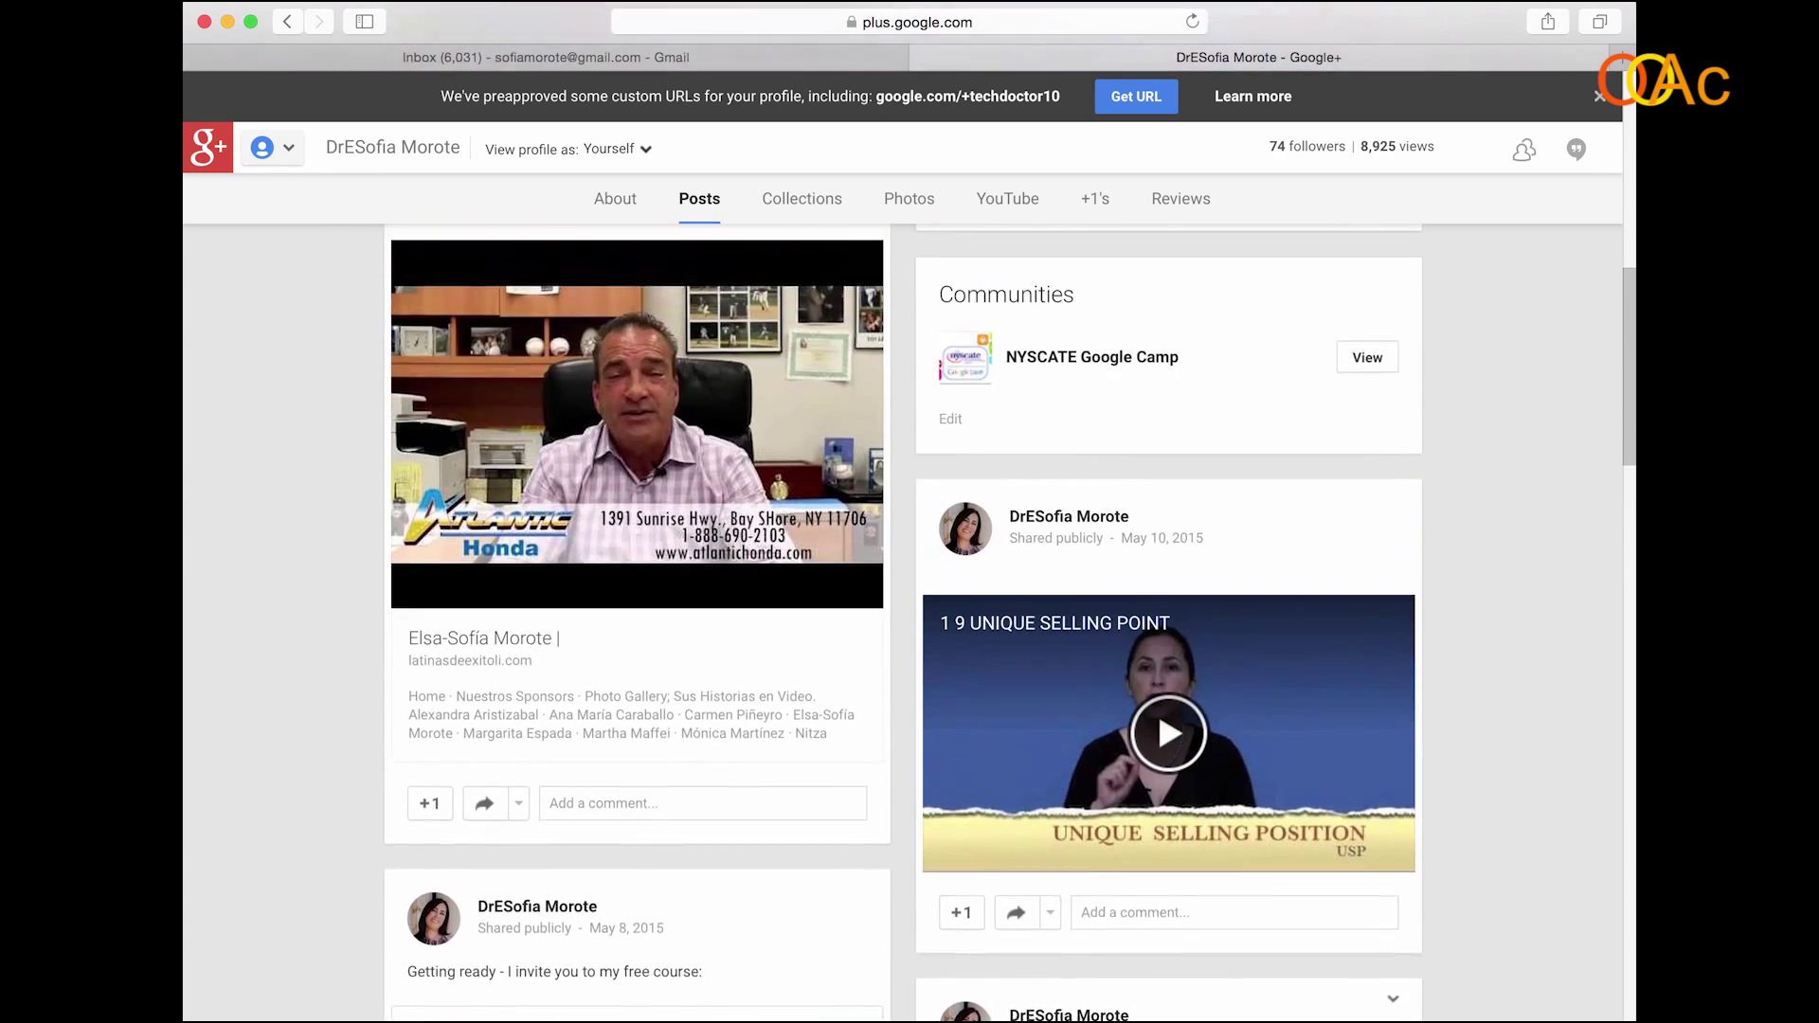
pyautogui.scroll(2, 910, 625)
pyautogui.scroll(2, 910, 626)
pyautogui.scroll(2, 911, 626)
pyautogui.scroll(3, 910, 626)
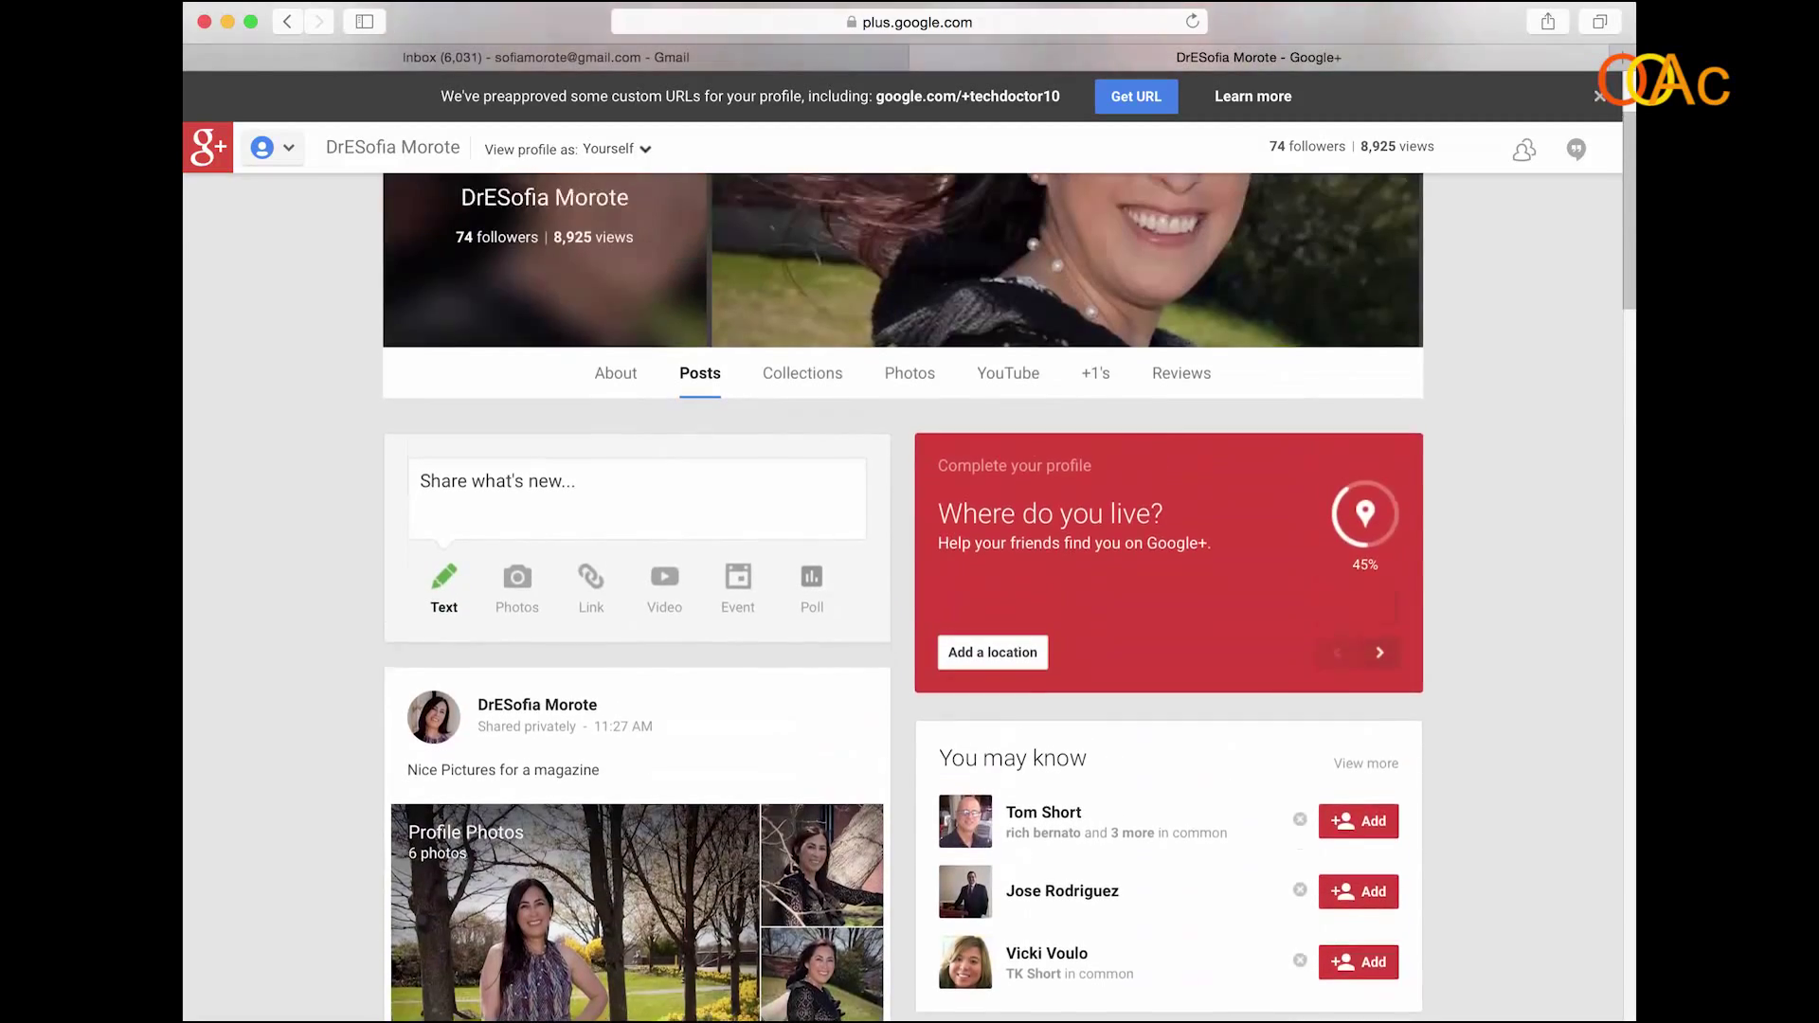
pyautogui.scroll(2, 909, 626)
pyautogui.scroll(1, 910, 540)
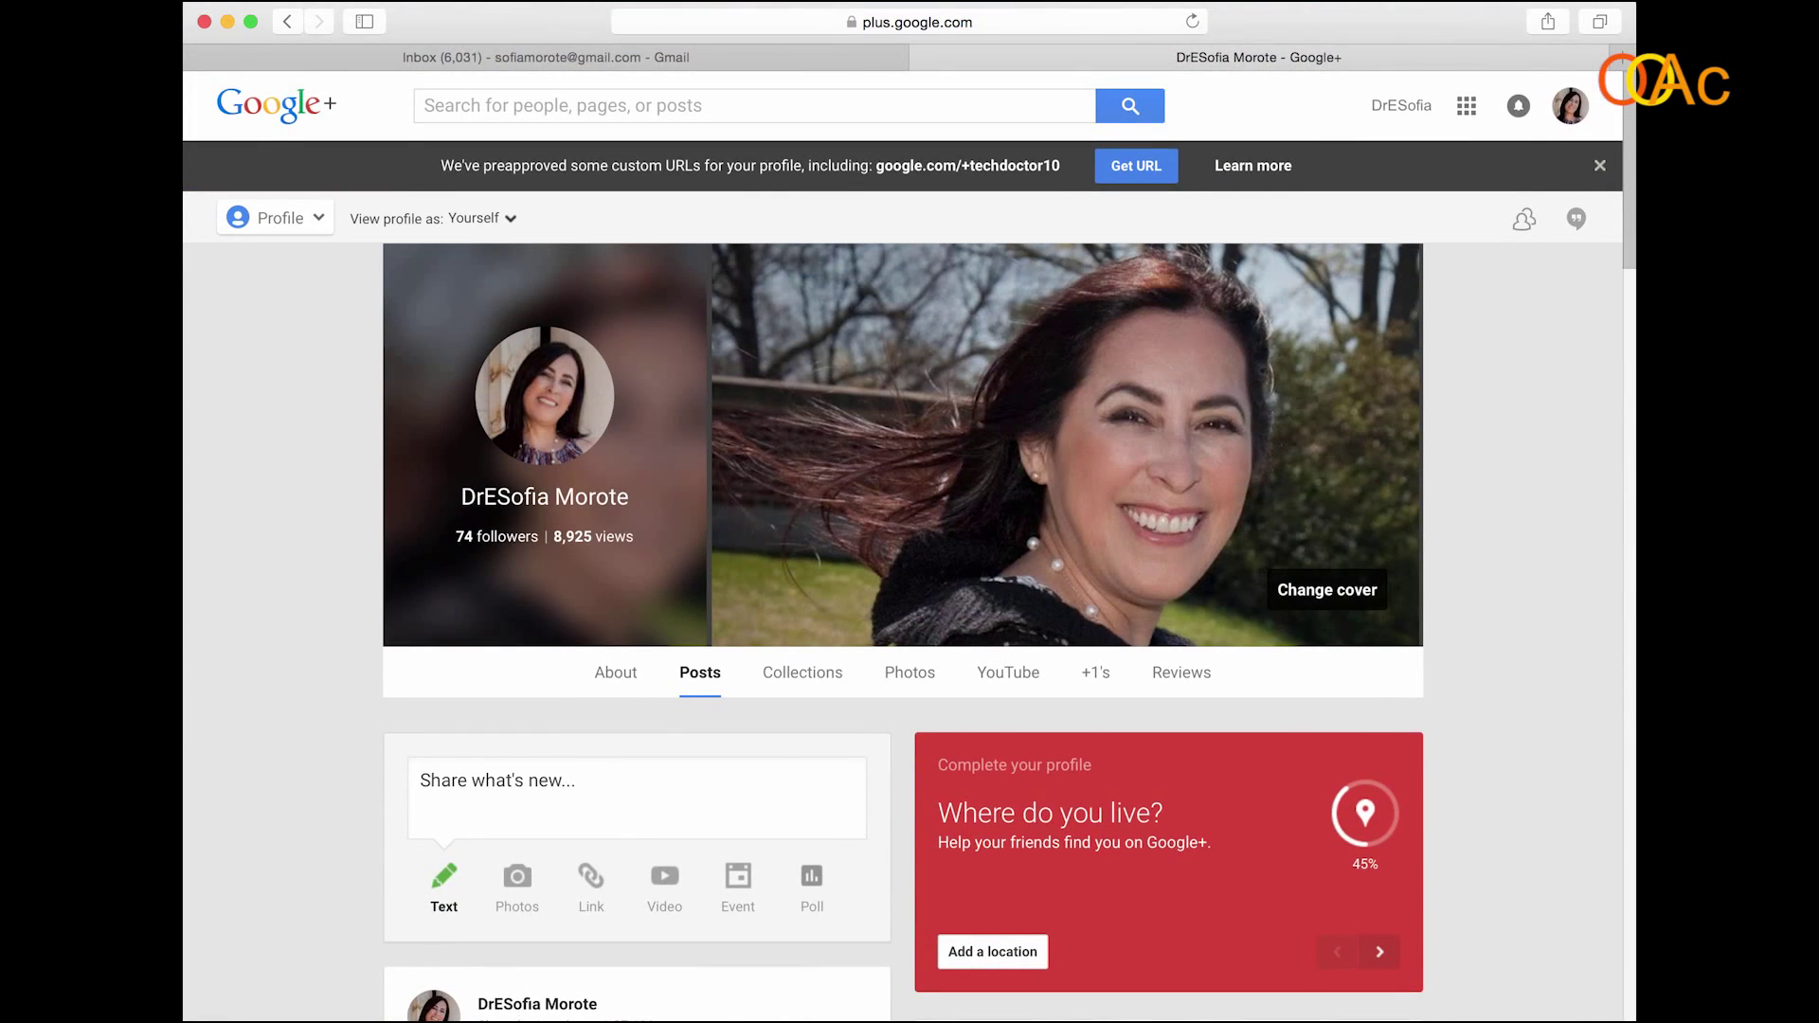
pyautogui.scroll(-1, 910, 626)
pyautogui.scroll(-3, 910, 626)
pyautogui.scroll(-4, 909, 625)
pyautogui.scroll(-1, 911, 626)
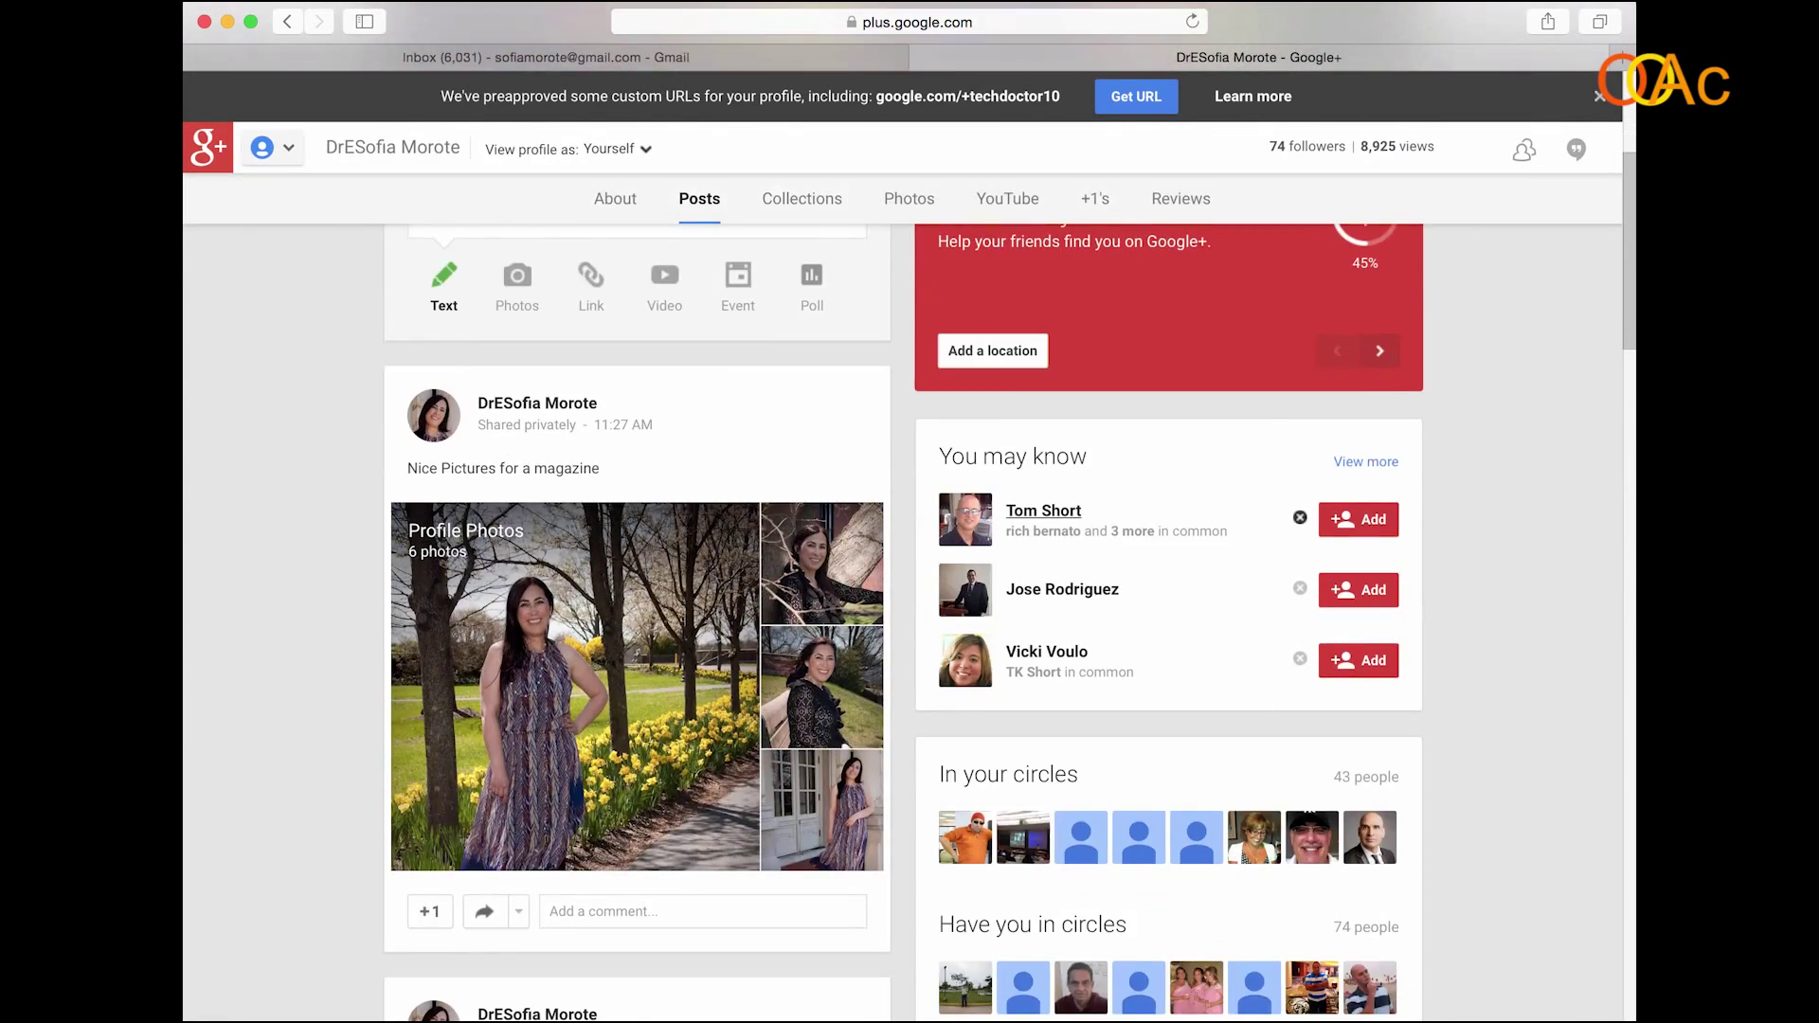
pyautogui.scroll(-1, 910, 625)
pyautogui.scroll(-3, 910, 625)
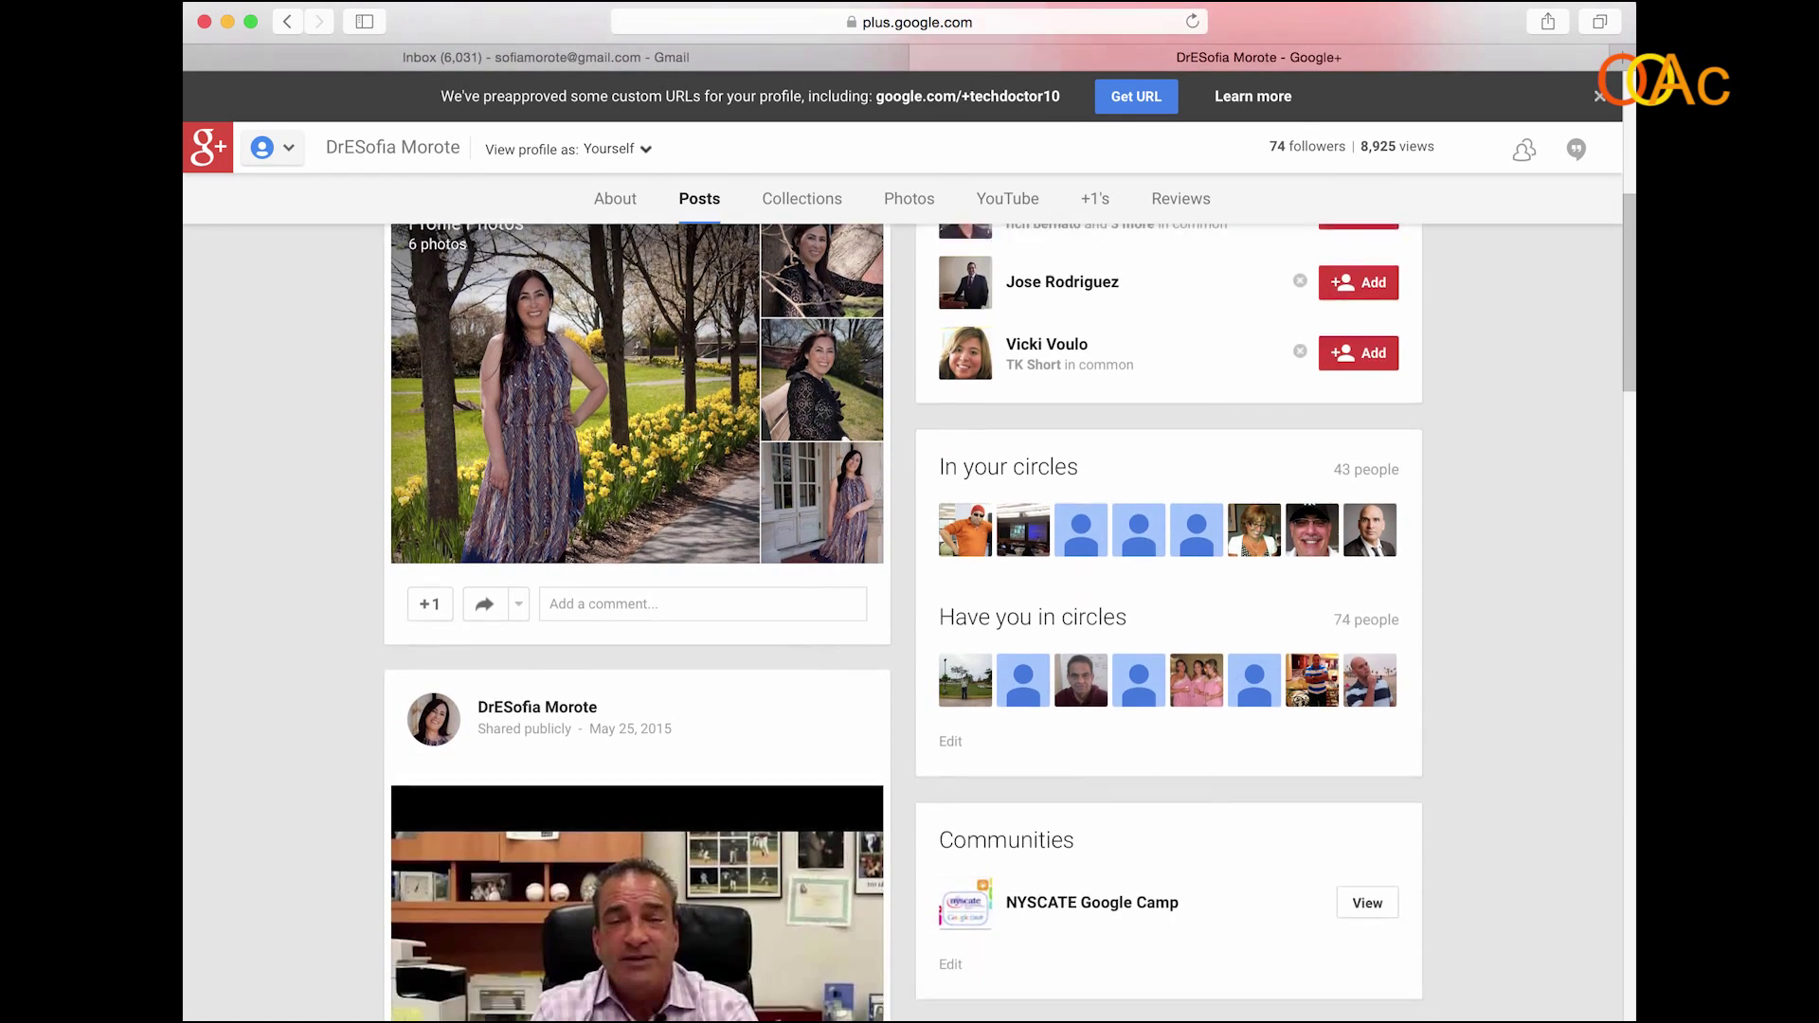
pyautogui.scroll(-2, 909, 626)
pyautogui.scroll(-1, 911, 626)
pyautogui.scroll(-3, 910, 626)
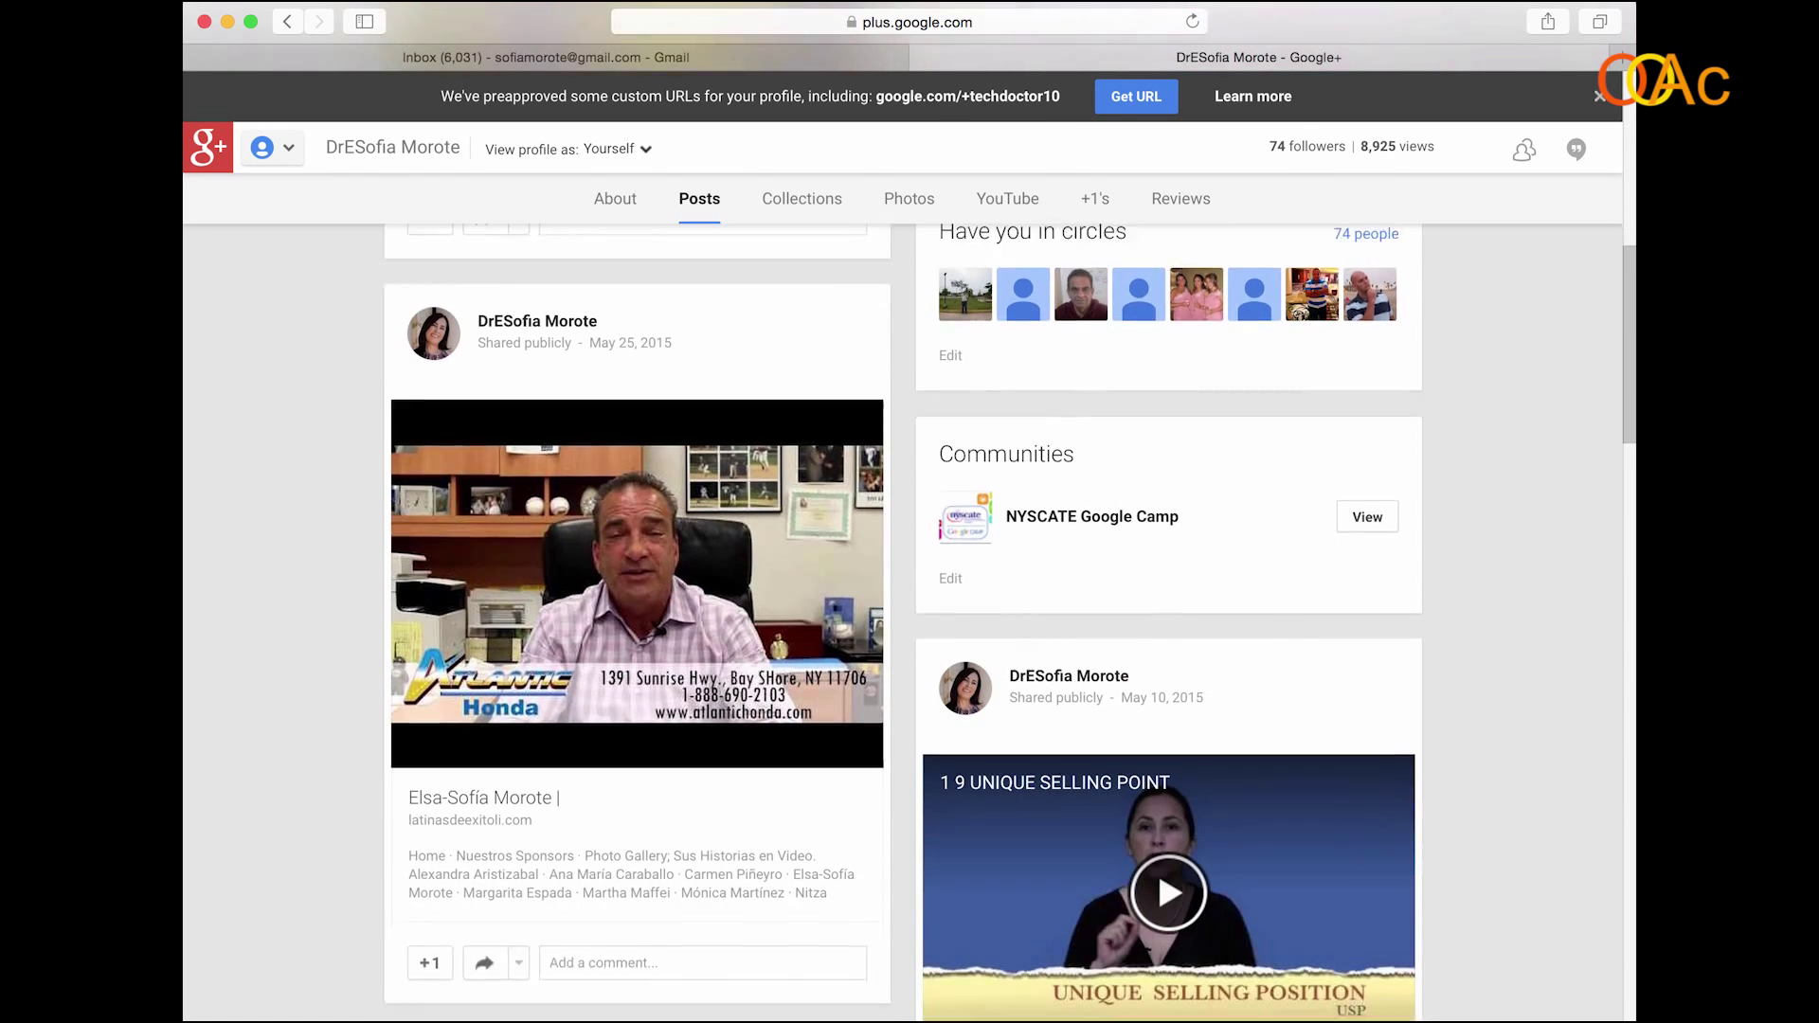
pyautogui.scroll(-1, 911, 625)
pyautogui.scroll(-1, 909, 626)
pyautogui.scroll(-2, 910, 626)
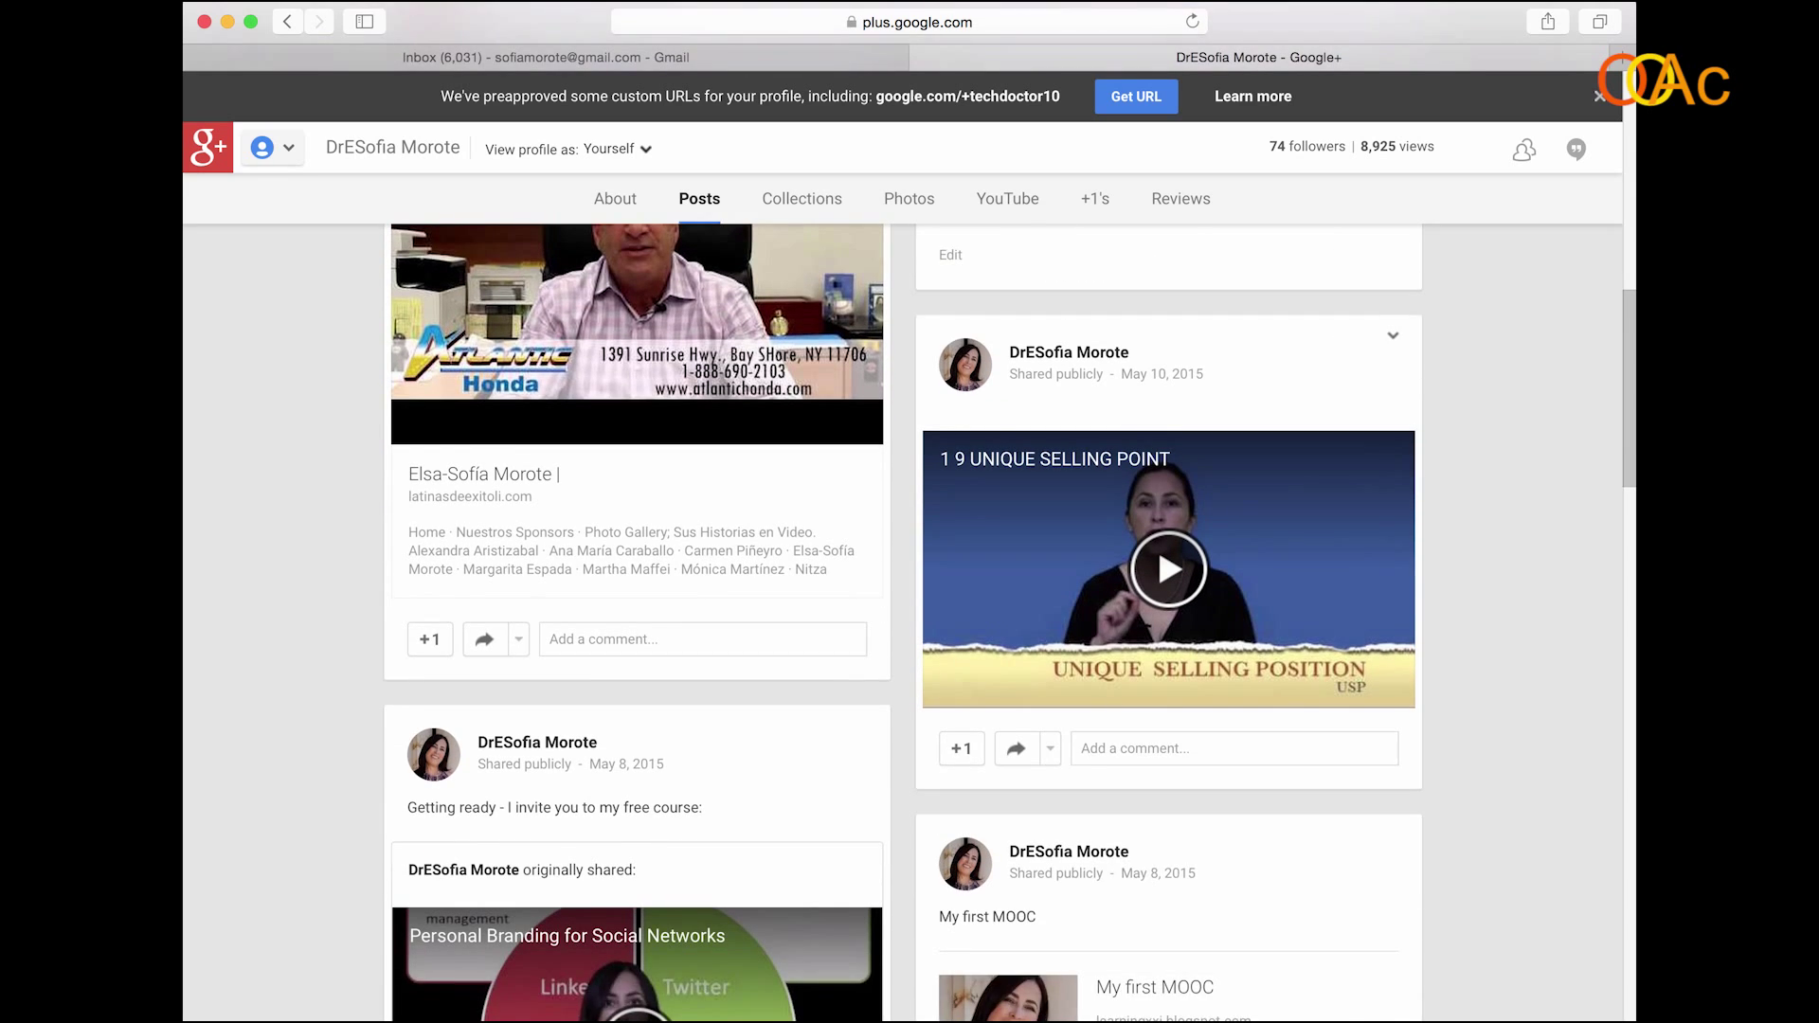
pyautogui.scroll(1, 910, 625)
pyautogui.scroll(2, 911, 626)
pyautogui.scroll(2, 911, 625)
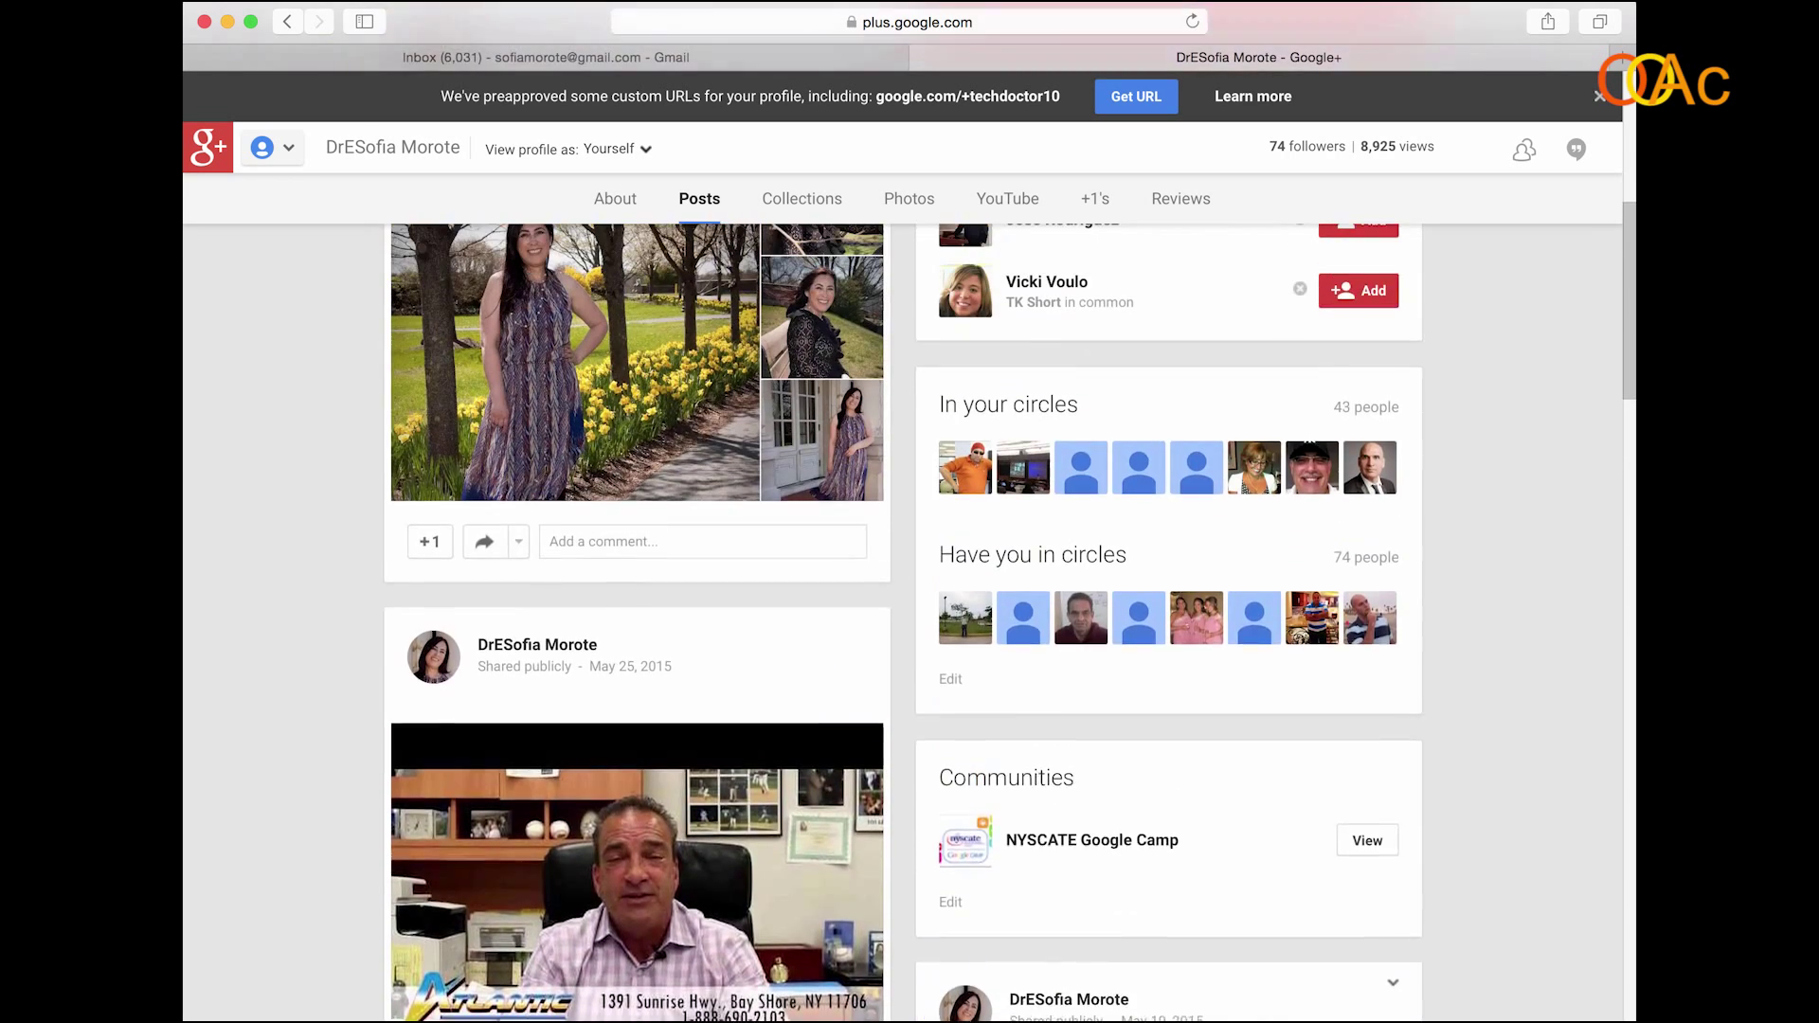
pyautogui.scroll(2, 909, 627)
pyautogui.scroll(2, 910, 625)
pyautogui.scroll(2, 909, 625)
pyautogui.scroll(1, 910, 626)
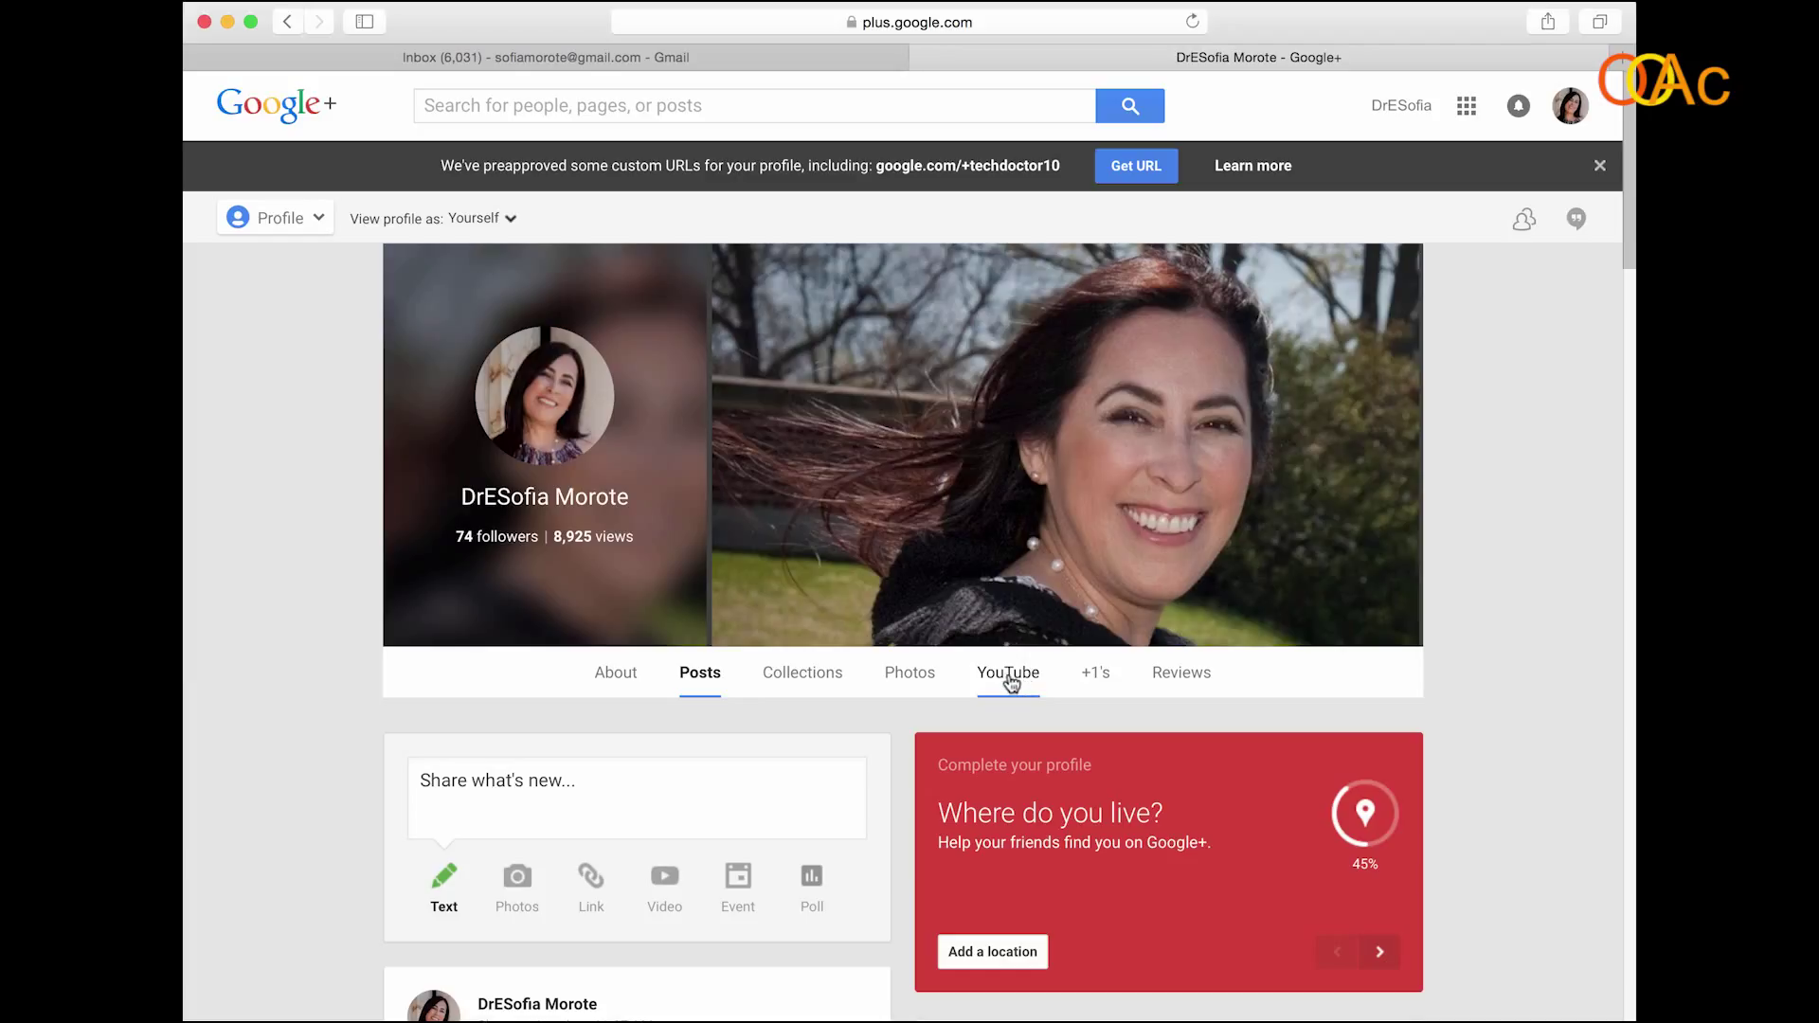
# - Show the profile's YouTube tab listing its publicly shared videos
pyautogui.click(1011, 682)
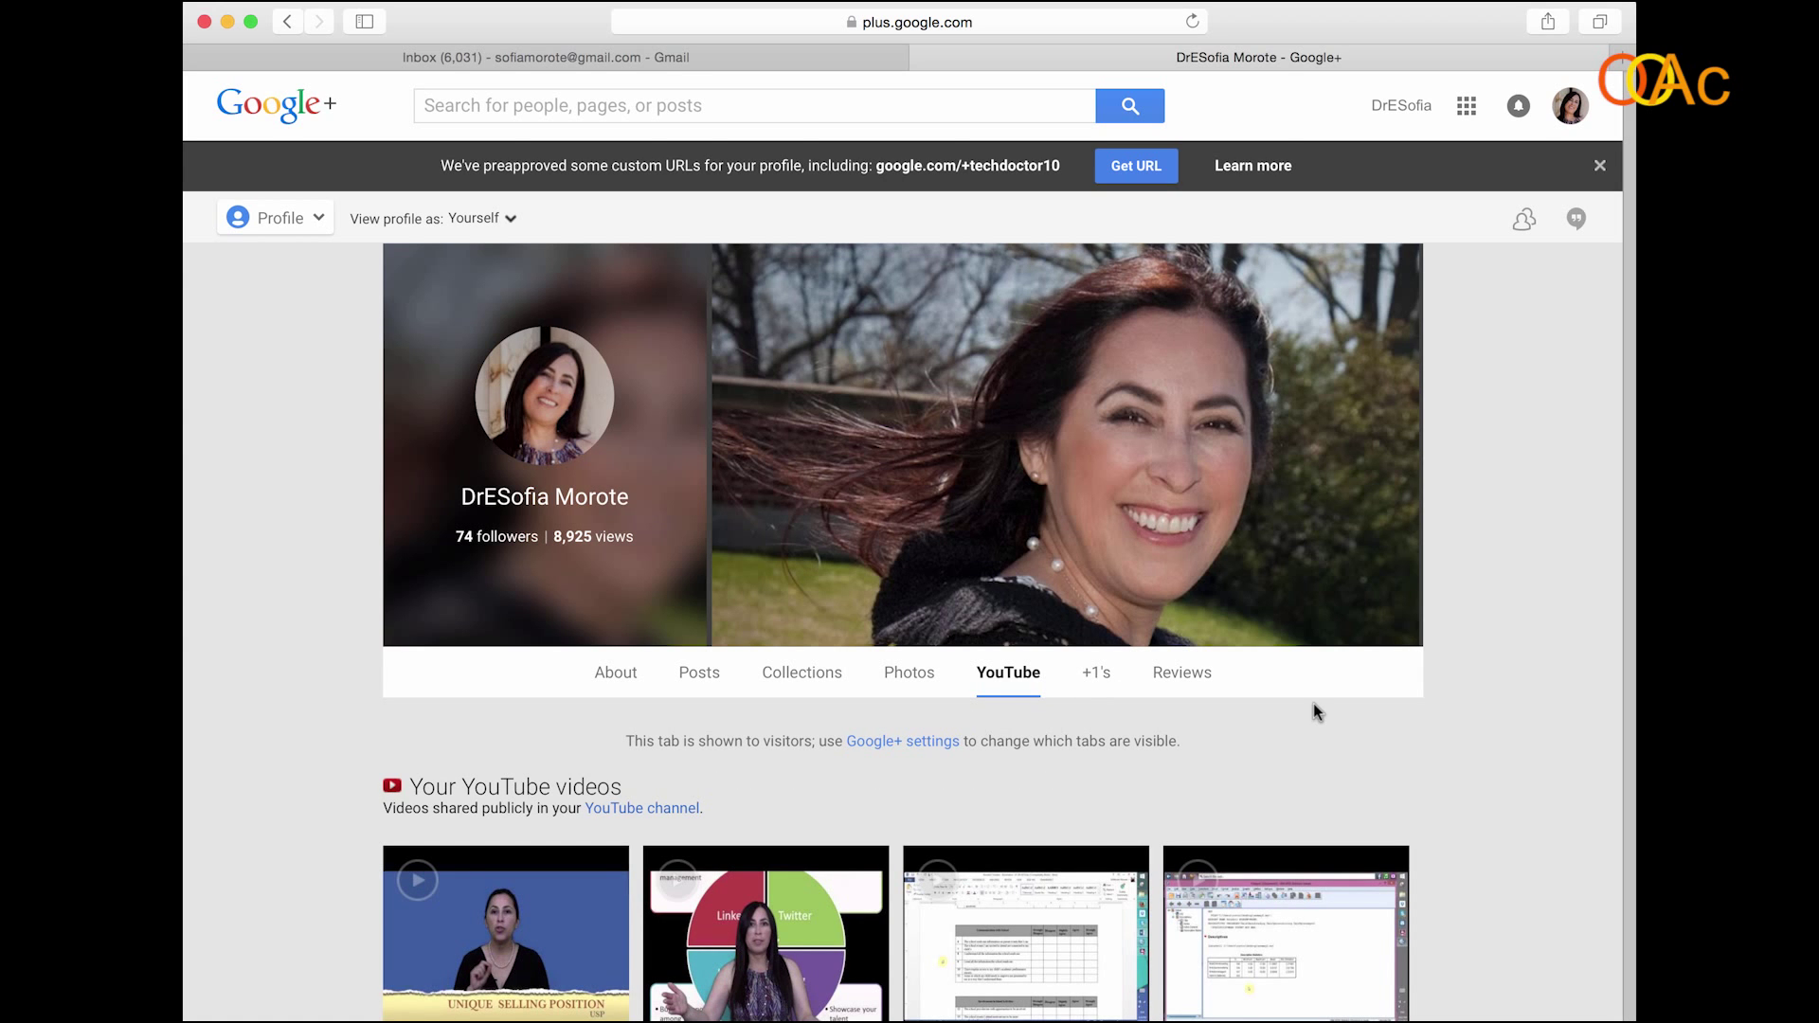
pyautogui.scroll(-3, 1313, 704)
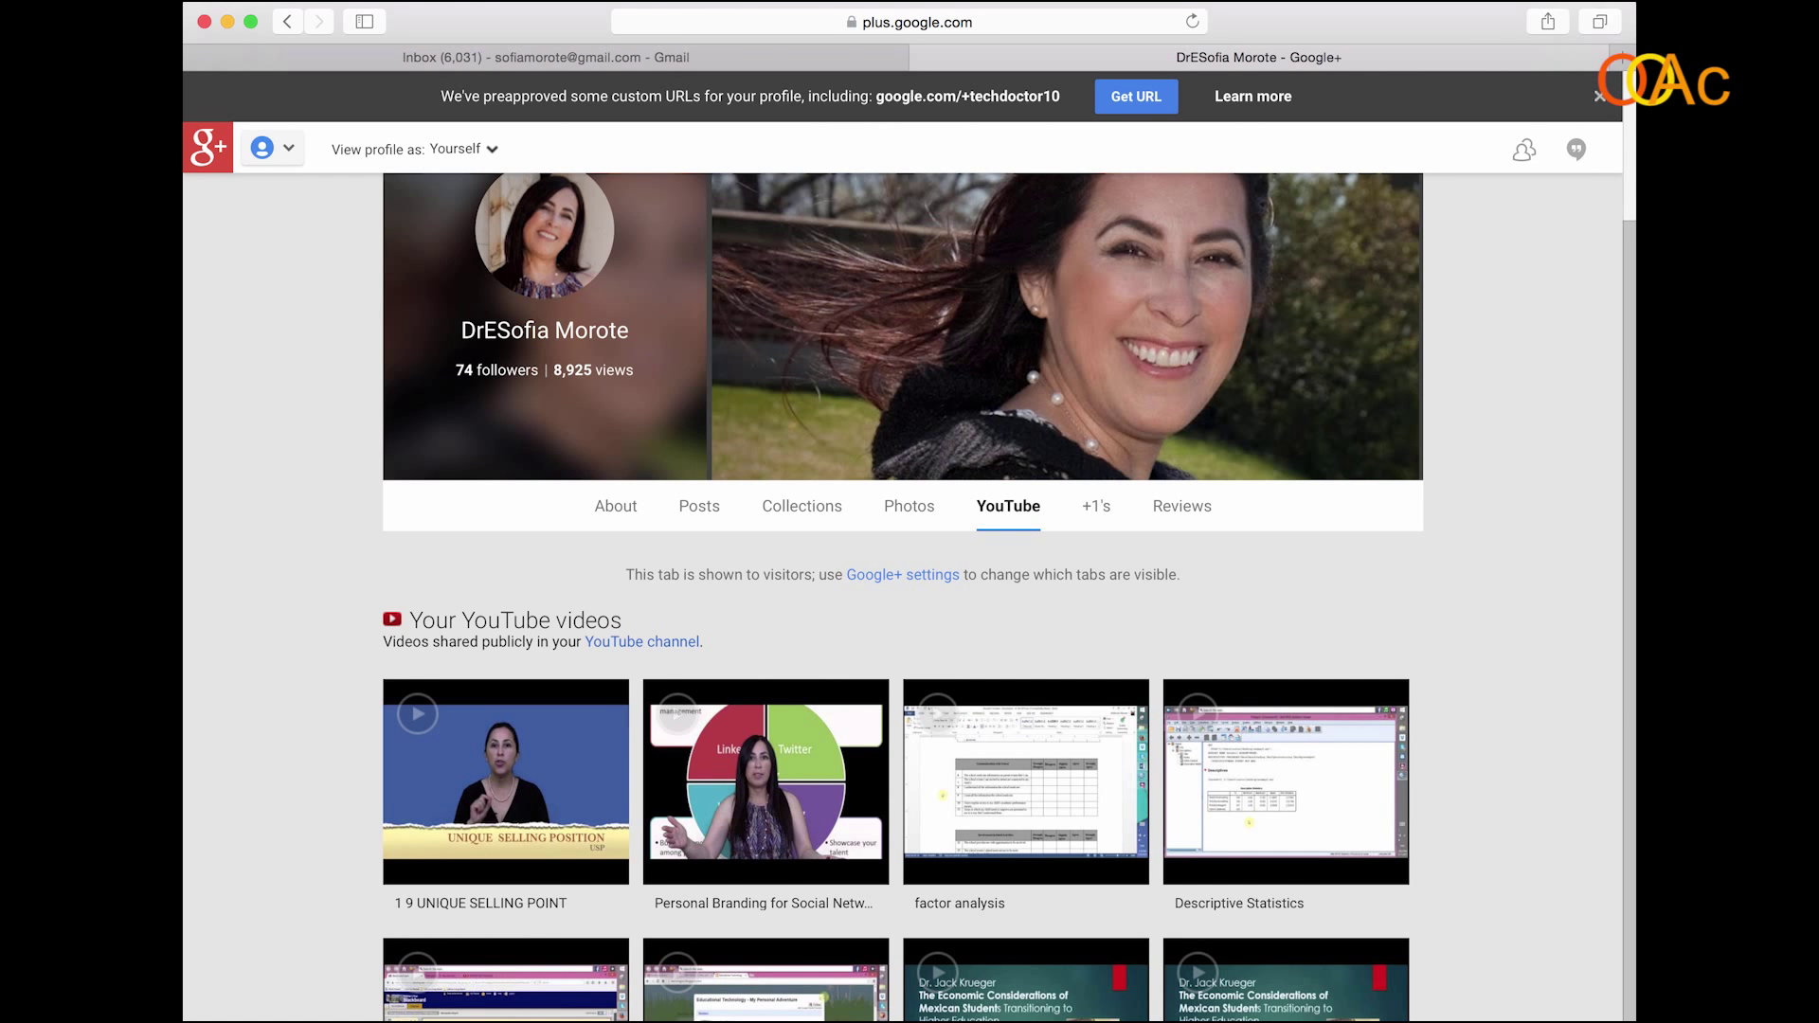
pyautogui.scroll(3, 1009, 597)
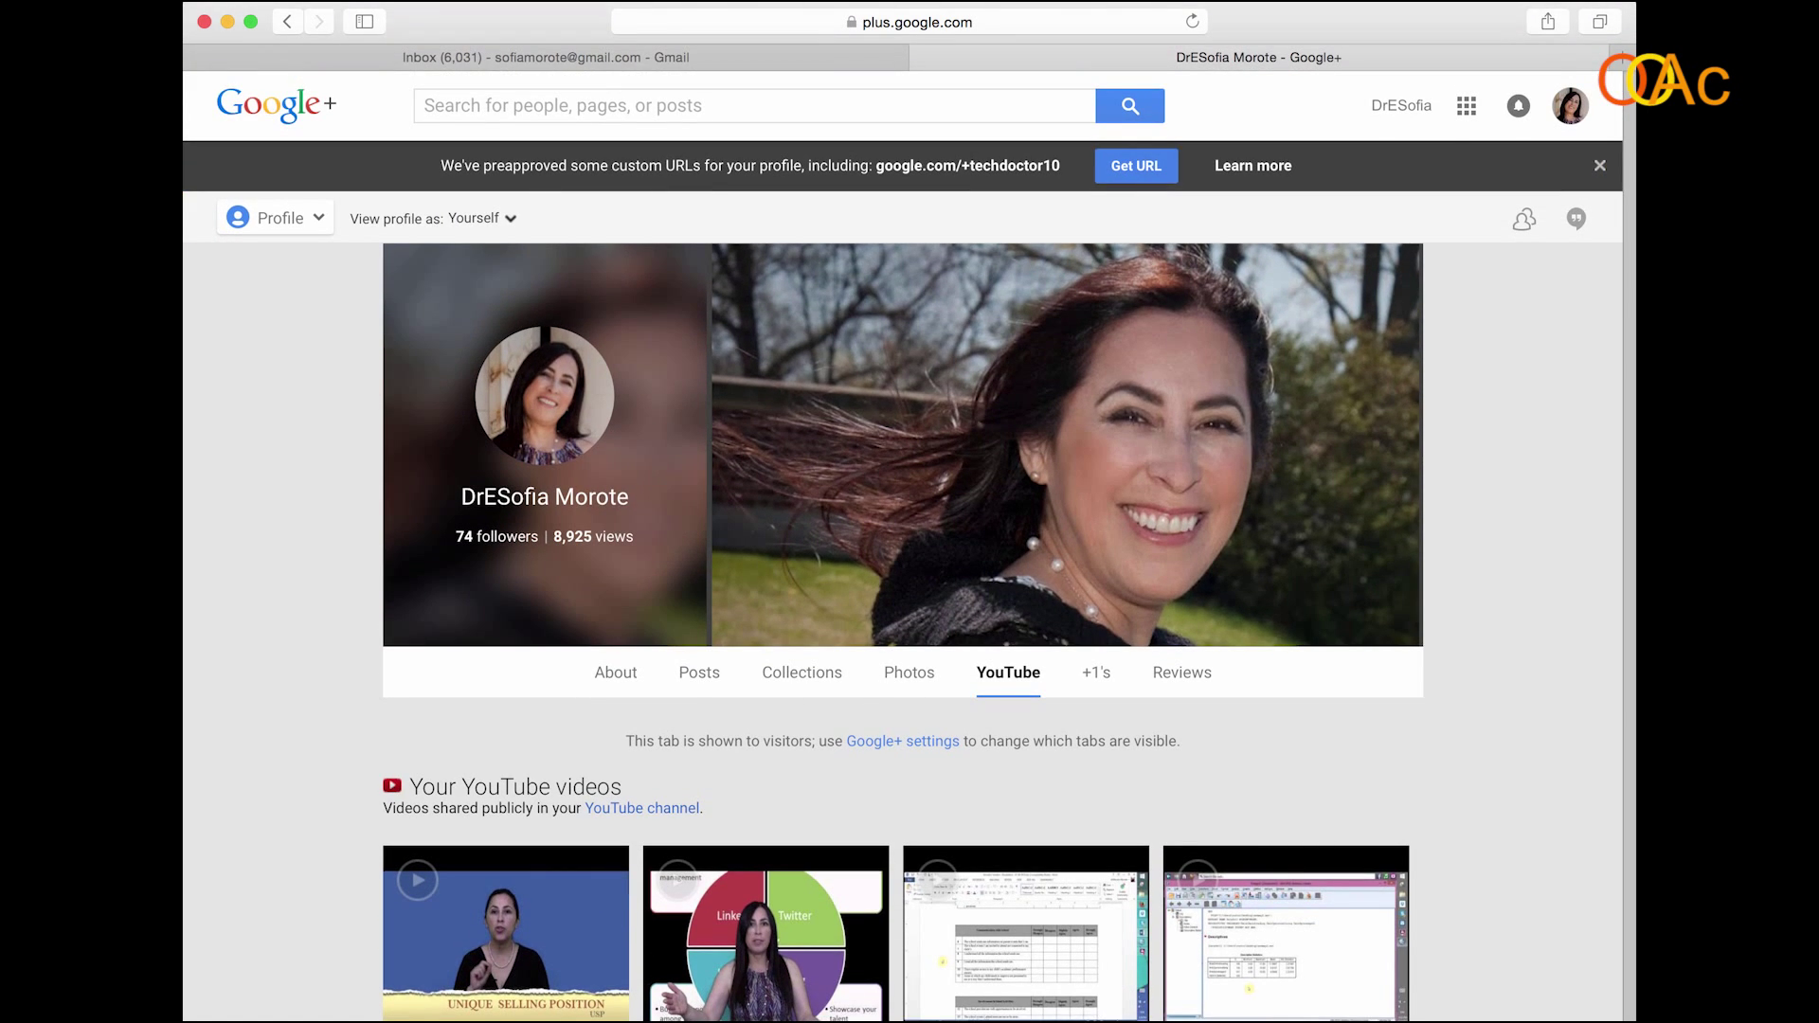
pyautogui.scroll(-1, 1281, 403)
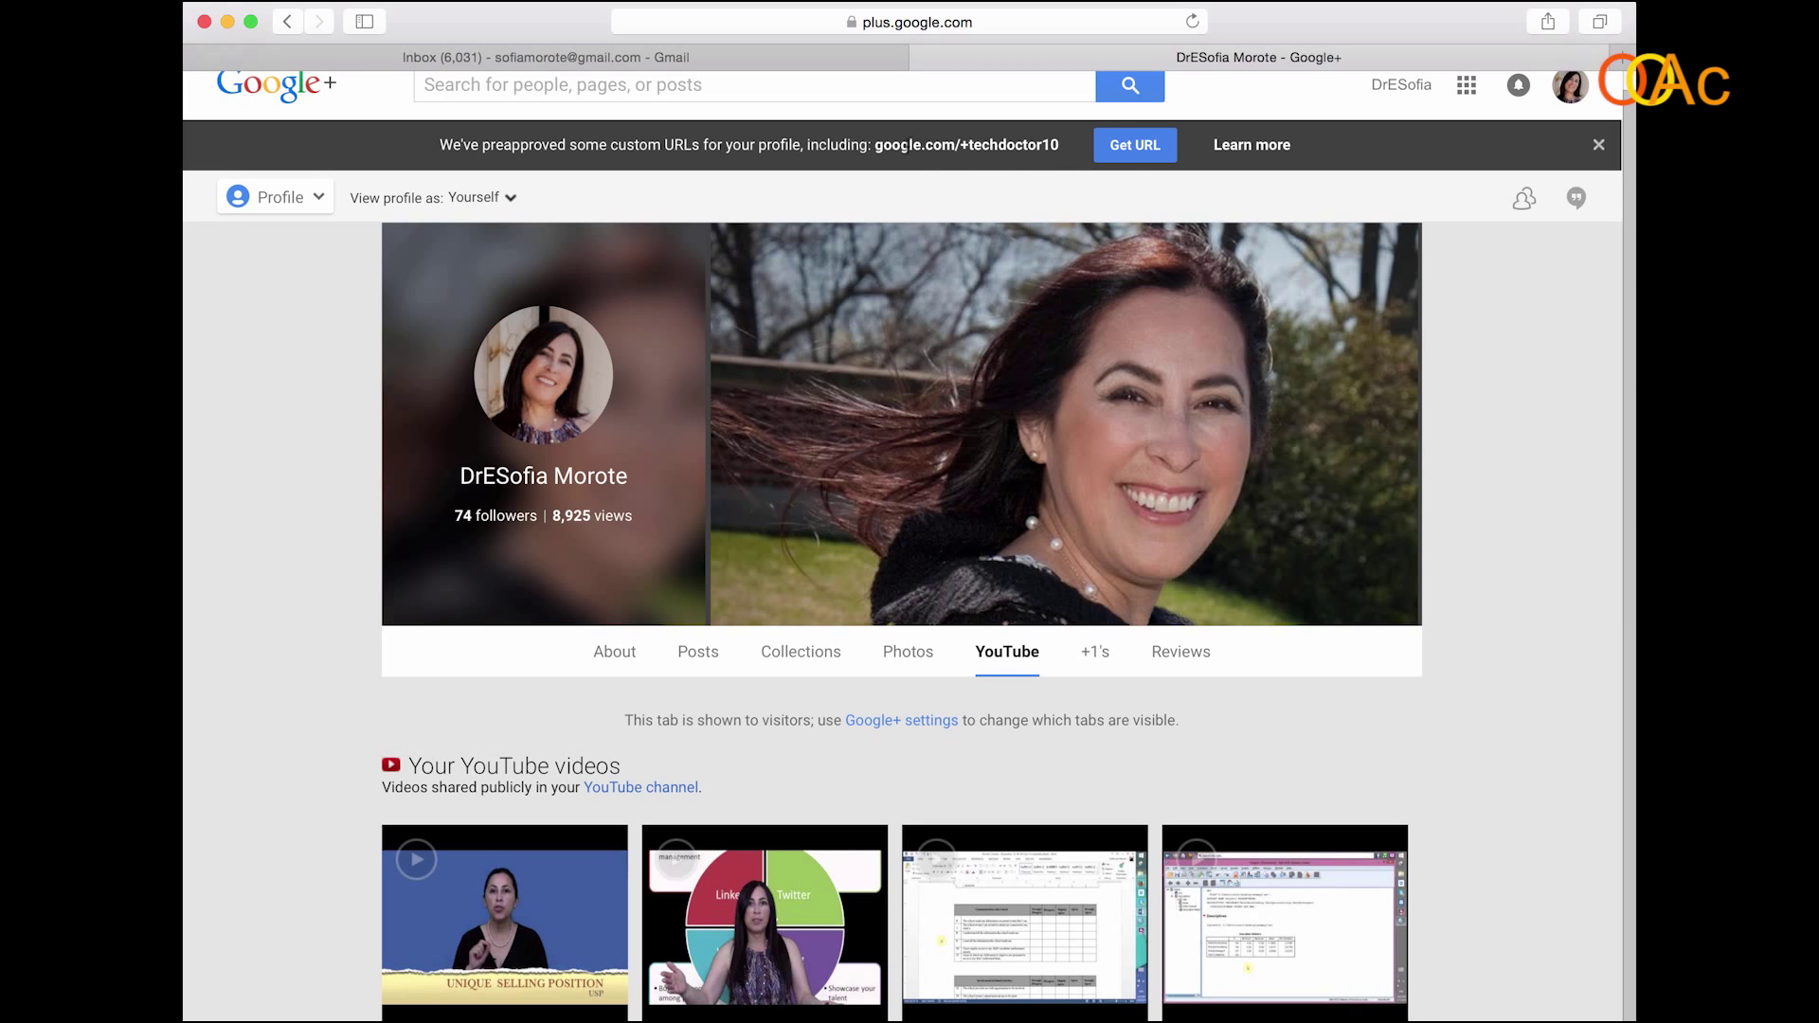
# - Select-all and clear the page, then start claiming the preapproved custom URL via Get URL
pyautogui.press('super+a')
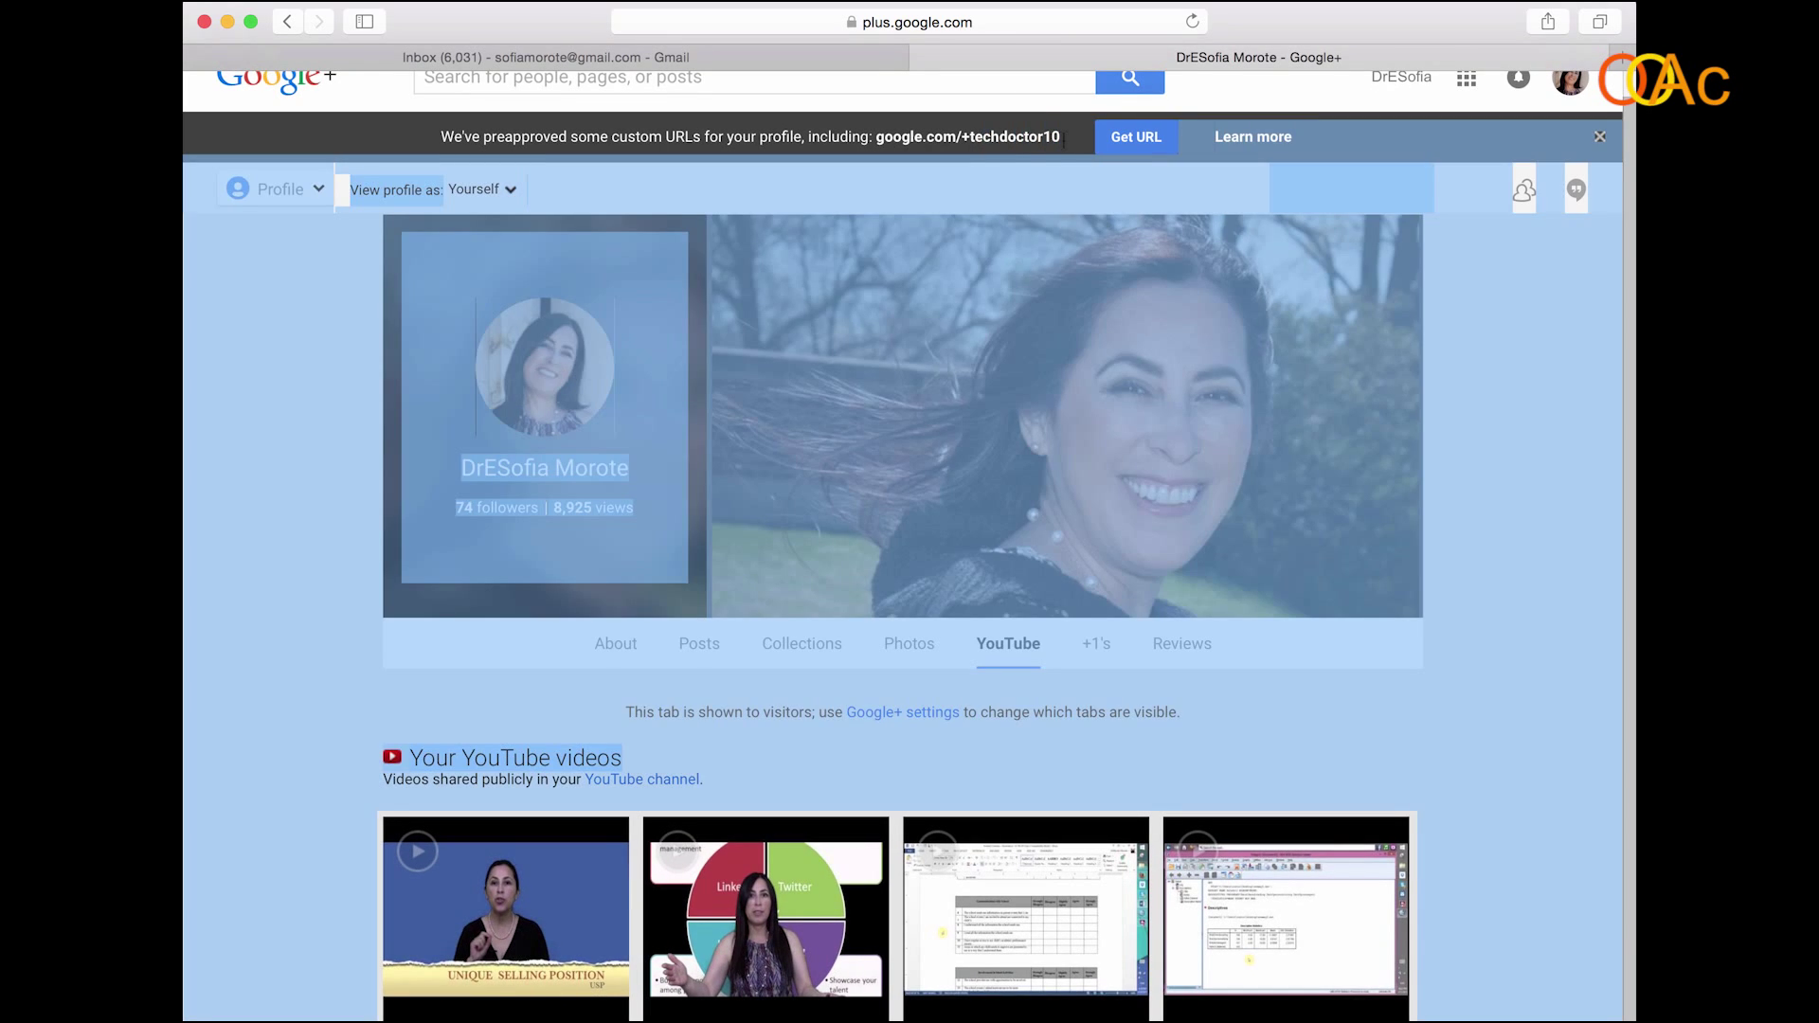
pyautogui.click(1050, 142)
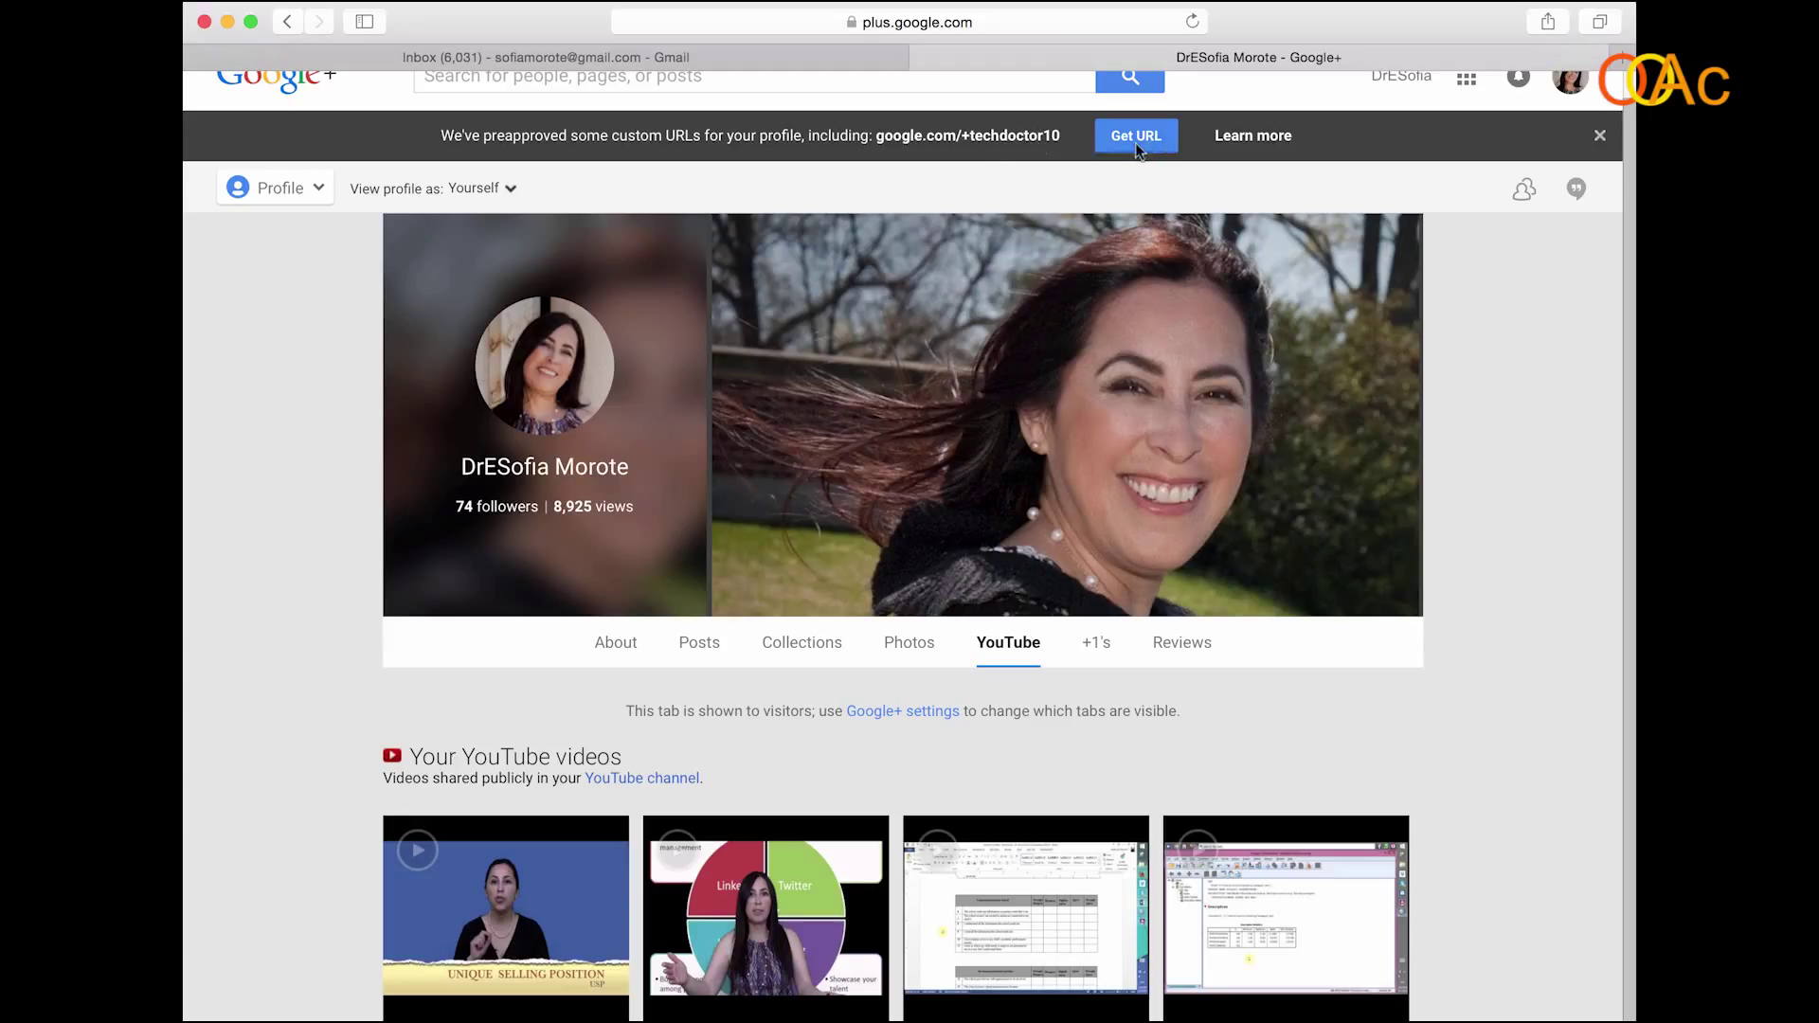
pyautogui.scroll(-1, 1140, 143)
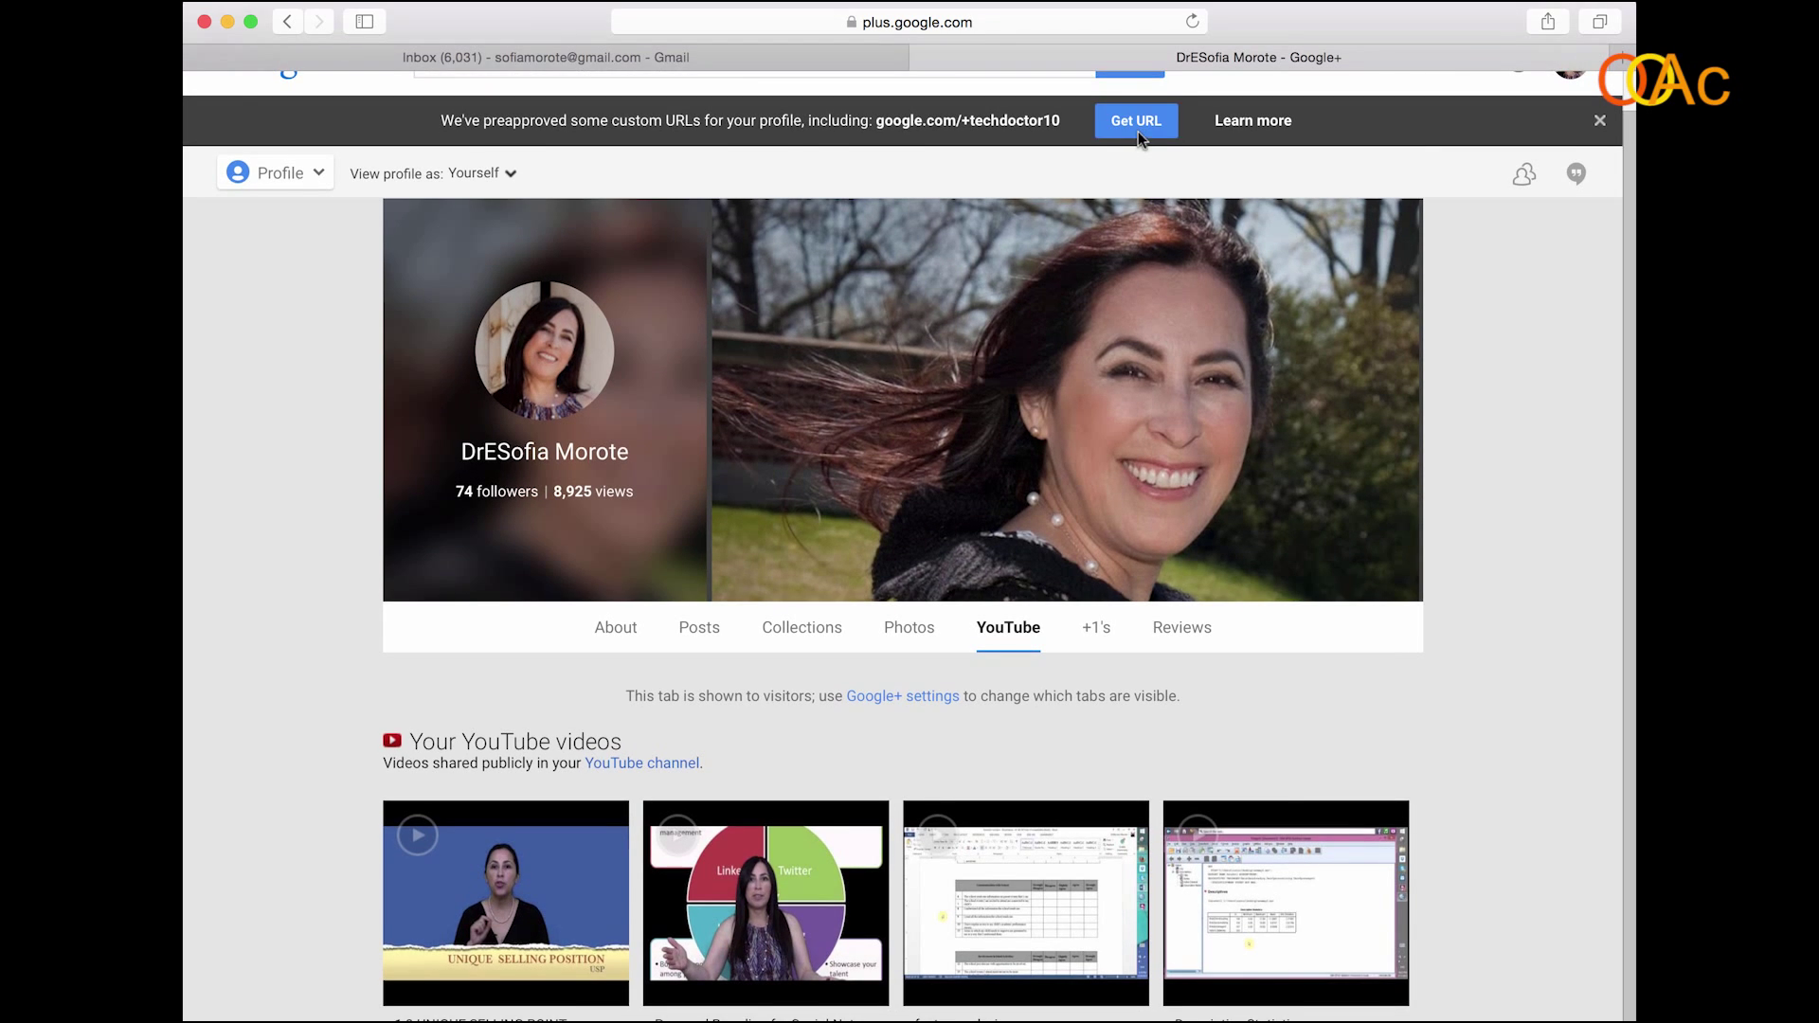
pyautogui.click(1139, 126)
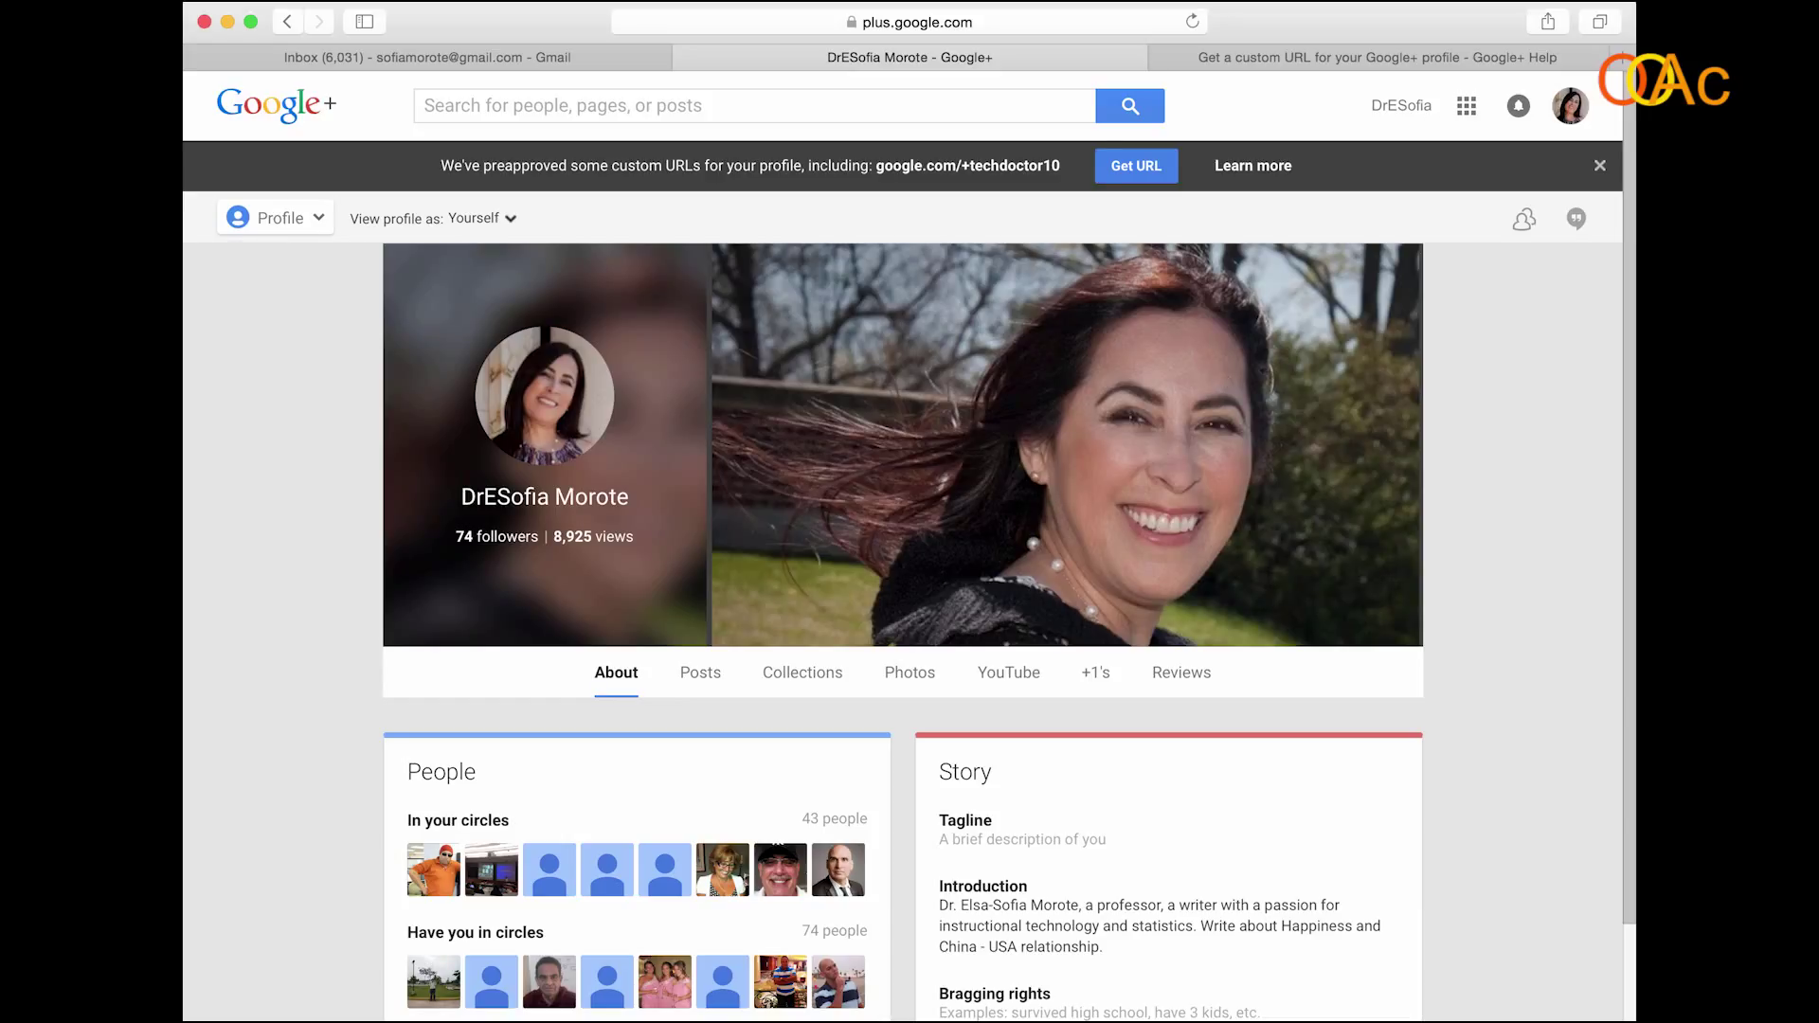
pyautogui.scroll(-3, 1568, 289)
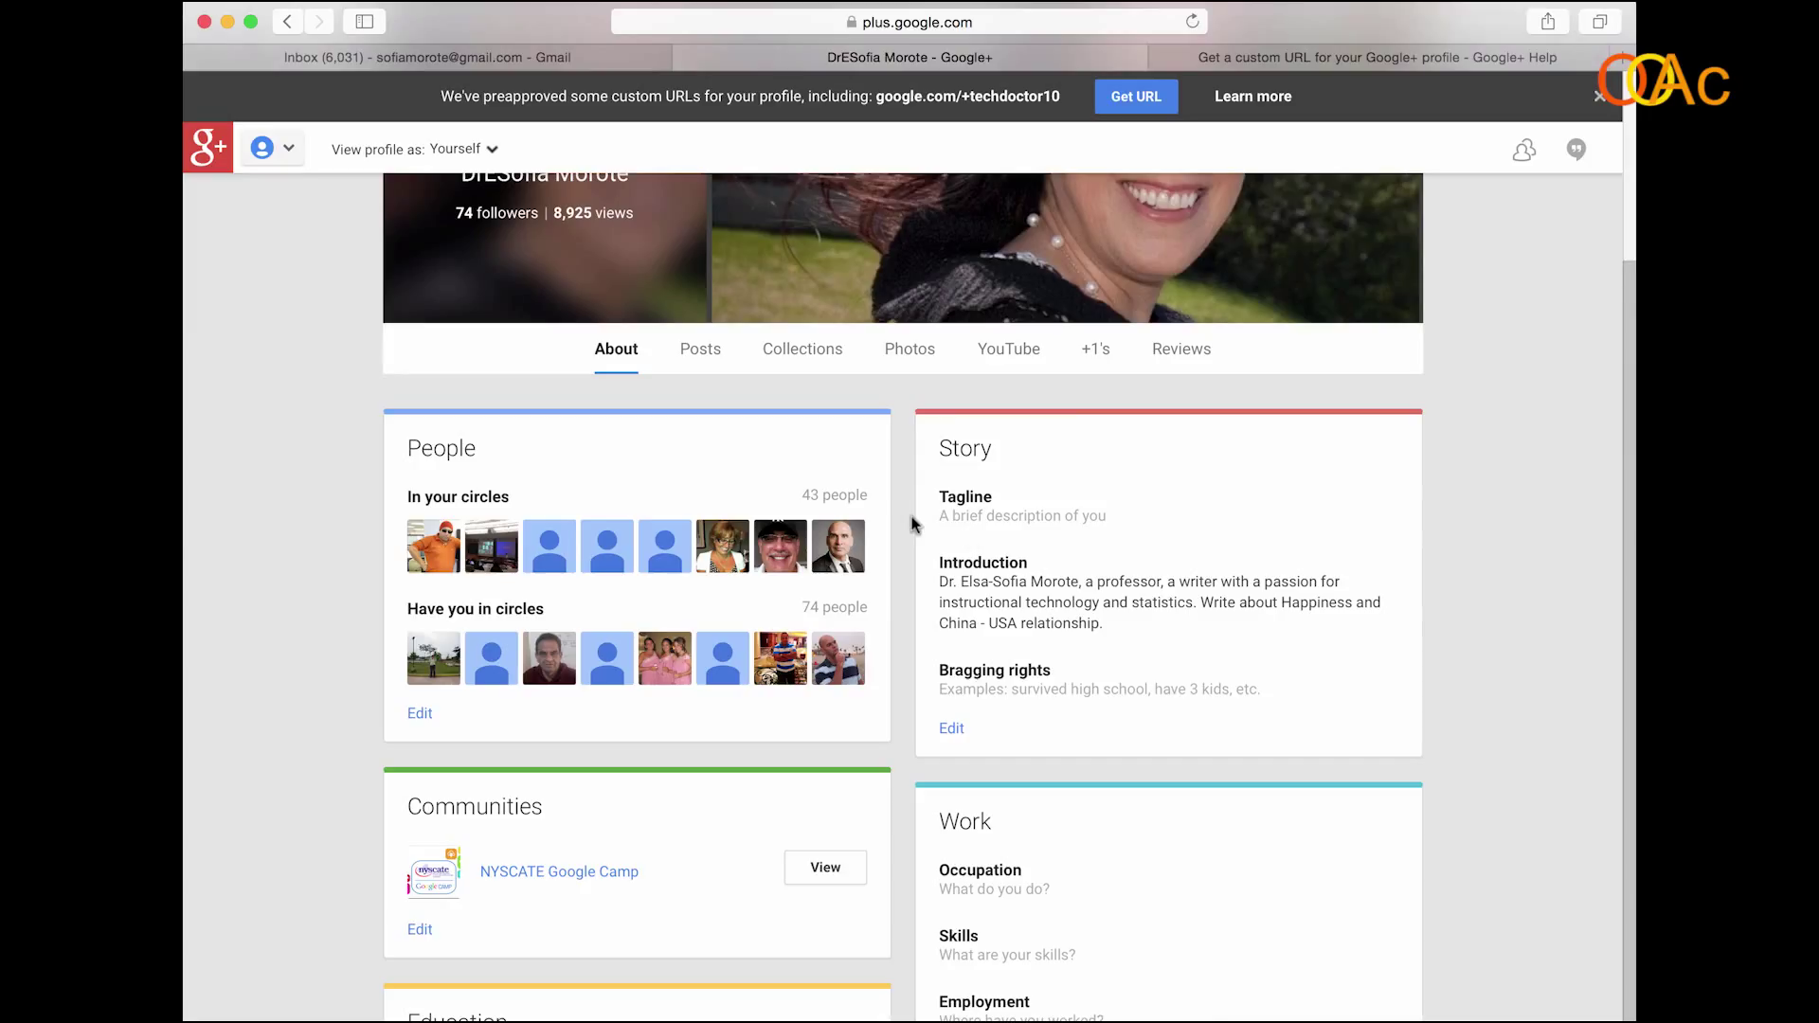
pyautogui.scroll(-1, 911, 523)
pyautogui.scroll(-1, 912, 524)
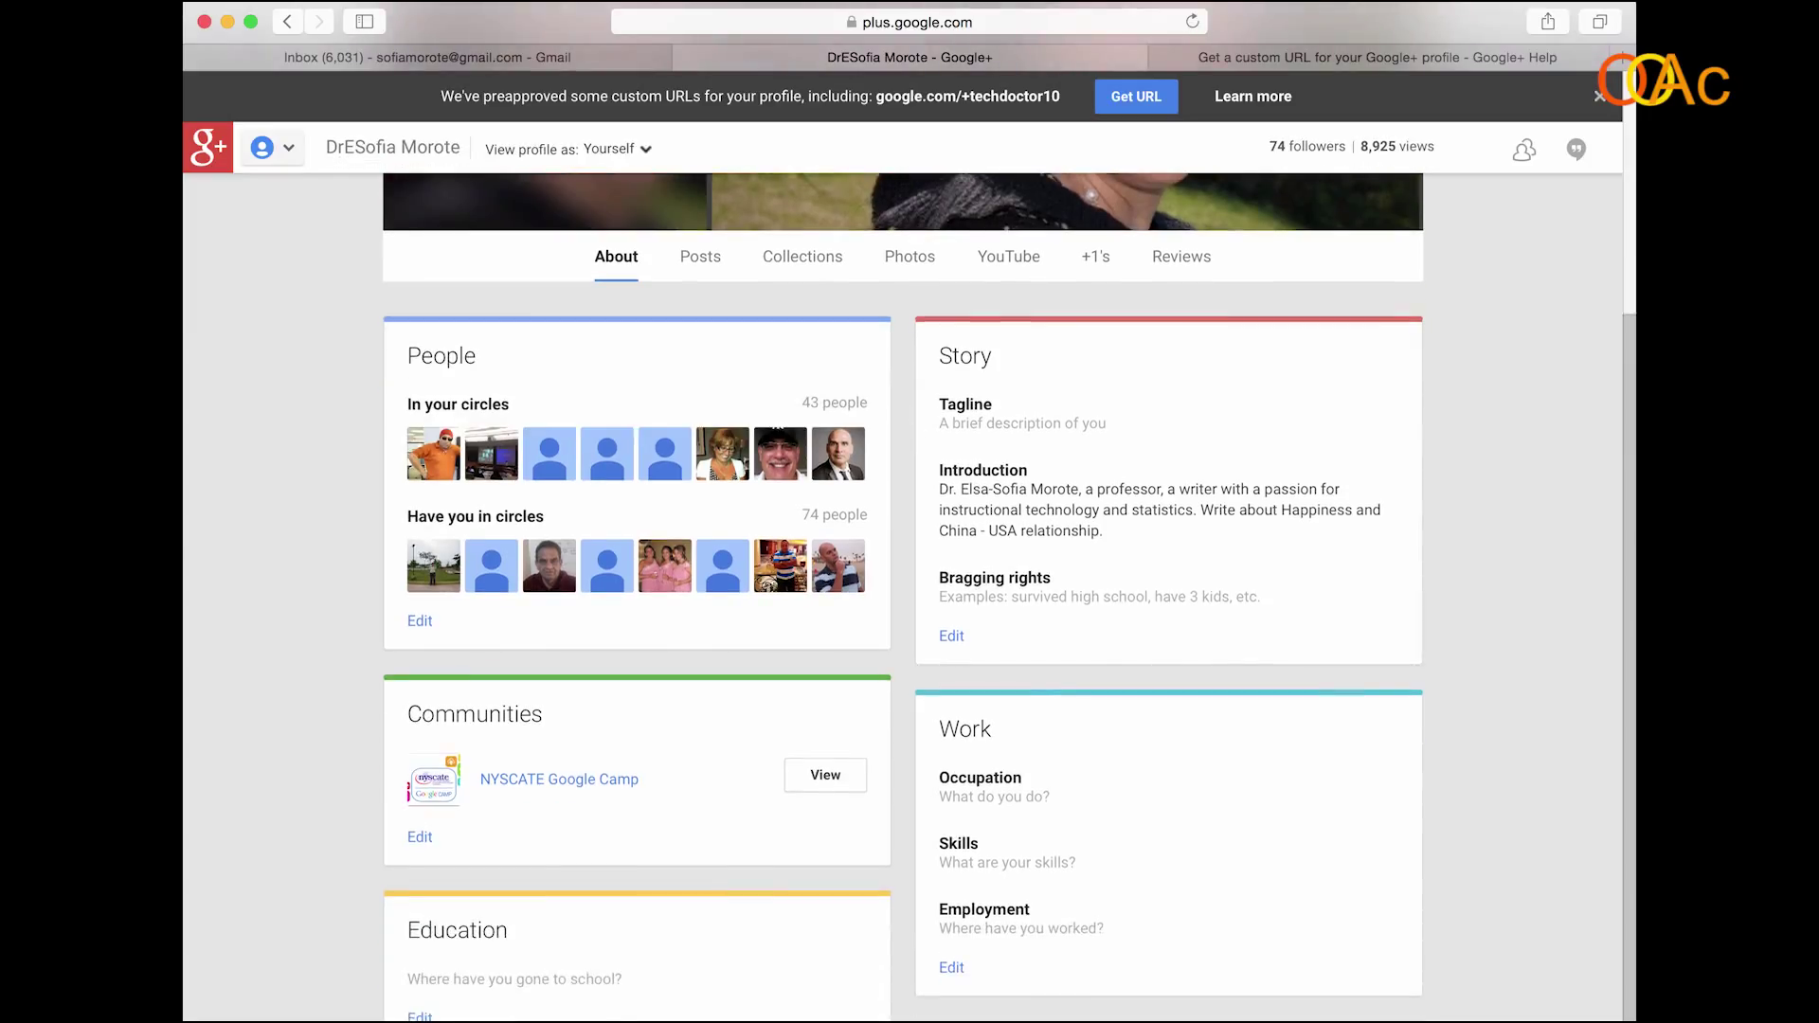
pyautogui.scroll(-1, 1152, 462)
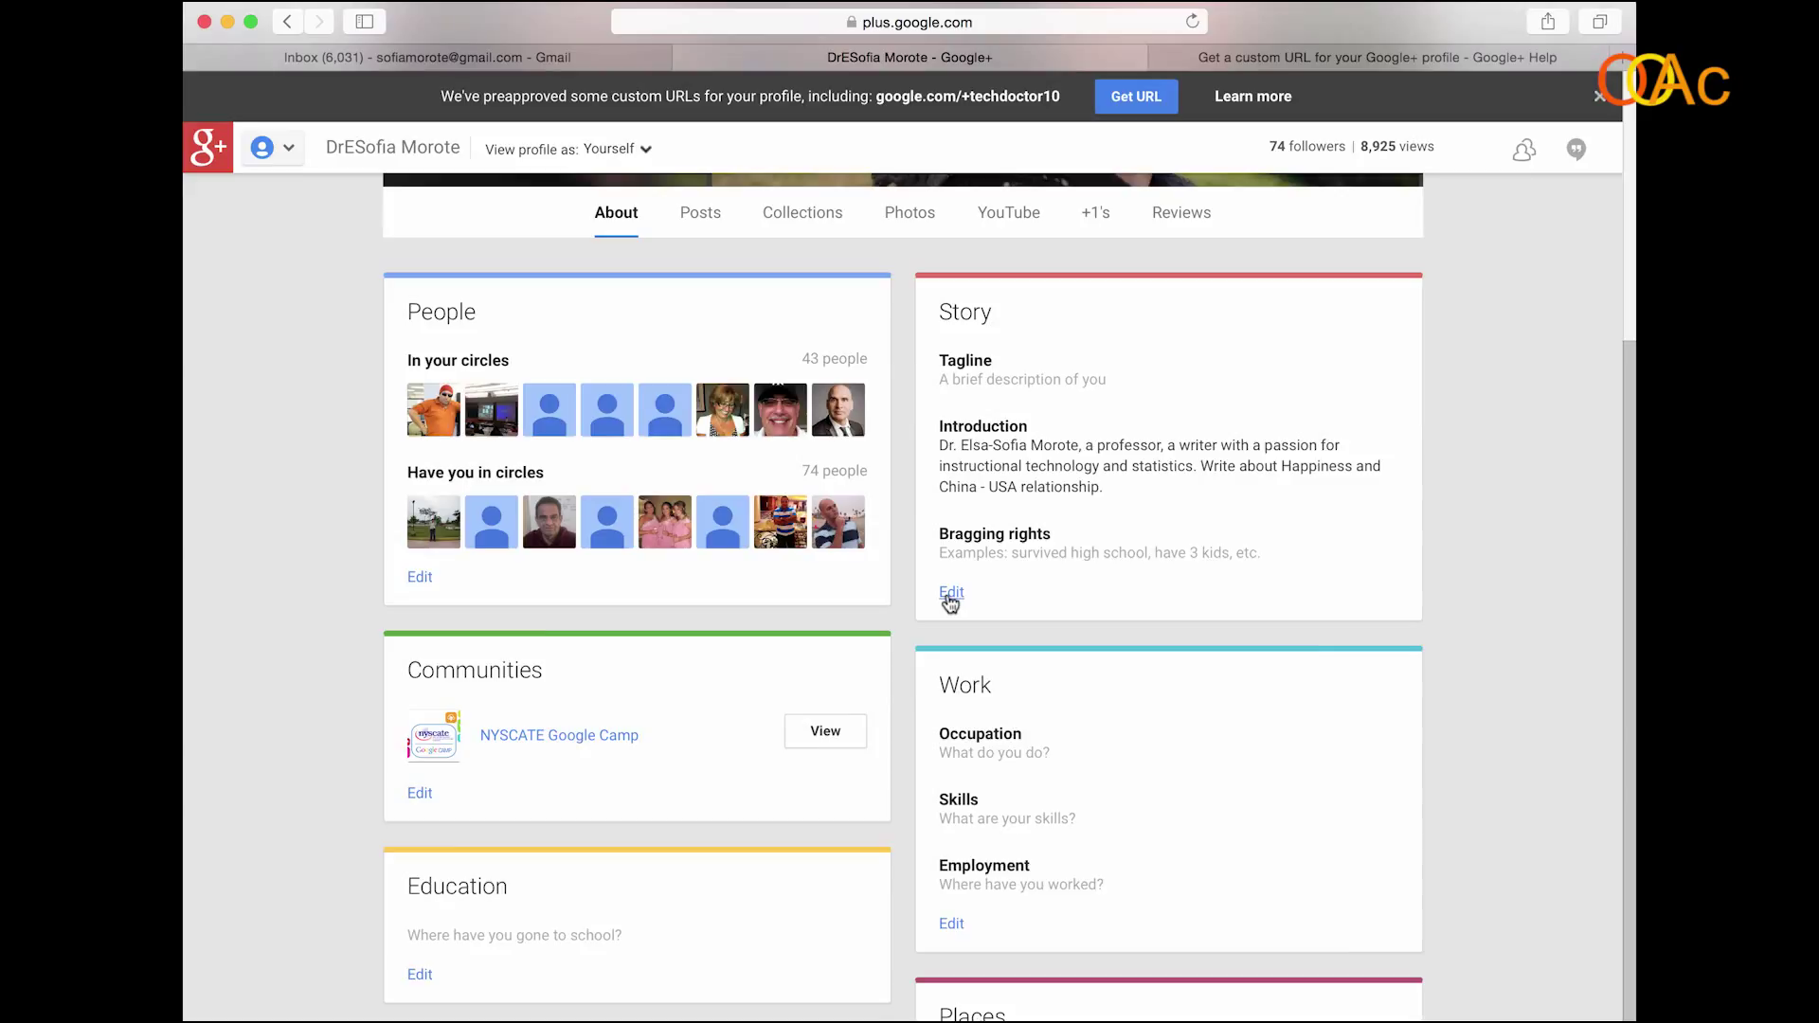
pyautogui.click(951, 594)
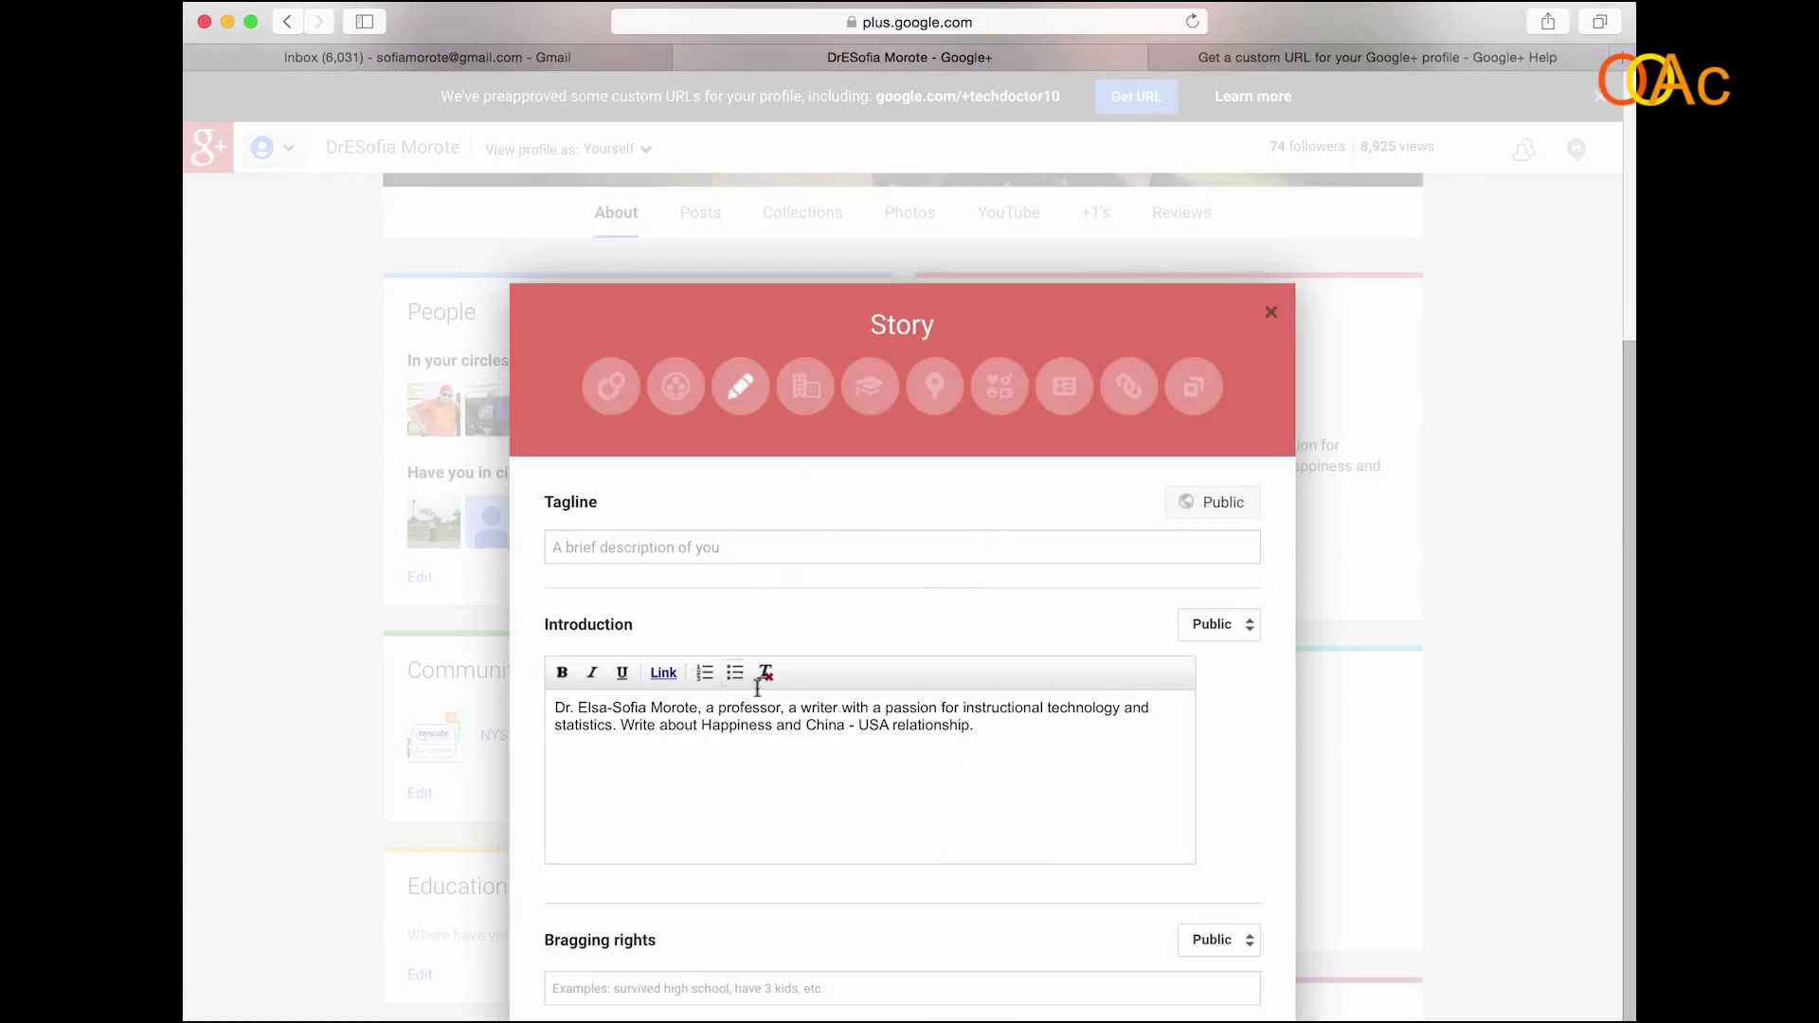
# - Replace the old Introduction text with the pasted long biography
pyautogui.moveTo(986, 731); pyautogui.dragTo(513, 706)
pyautogui.press('BackSpace')
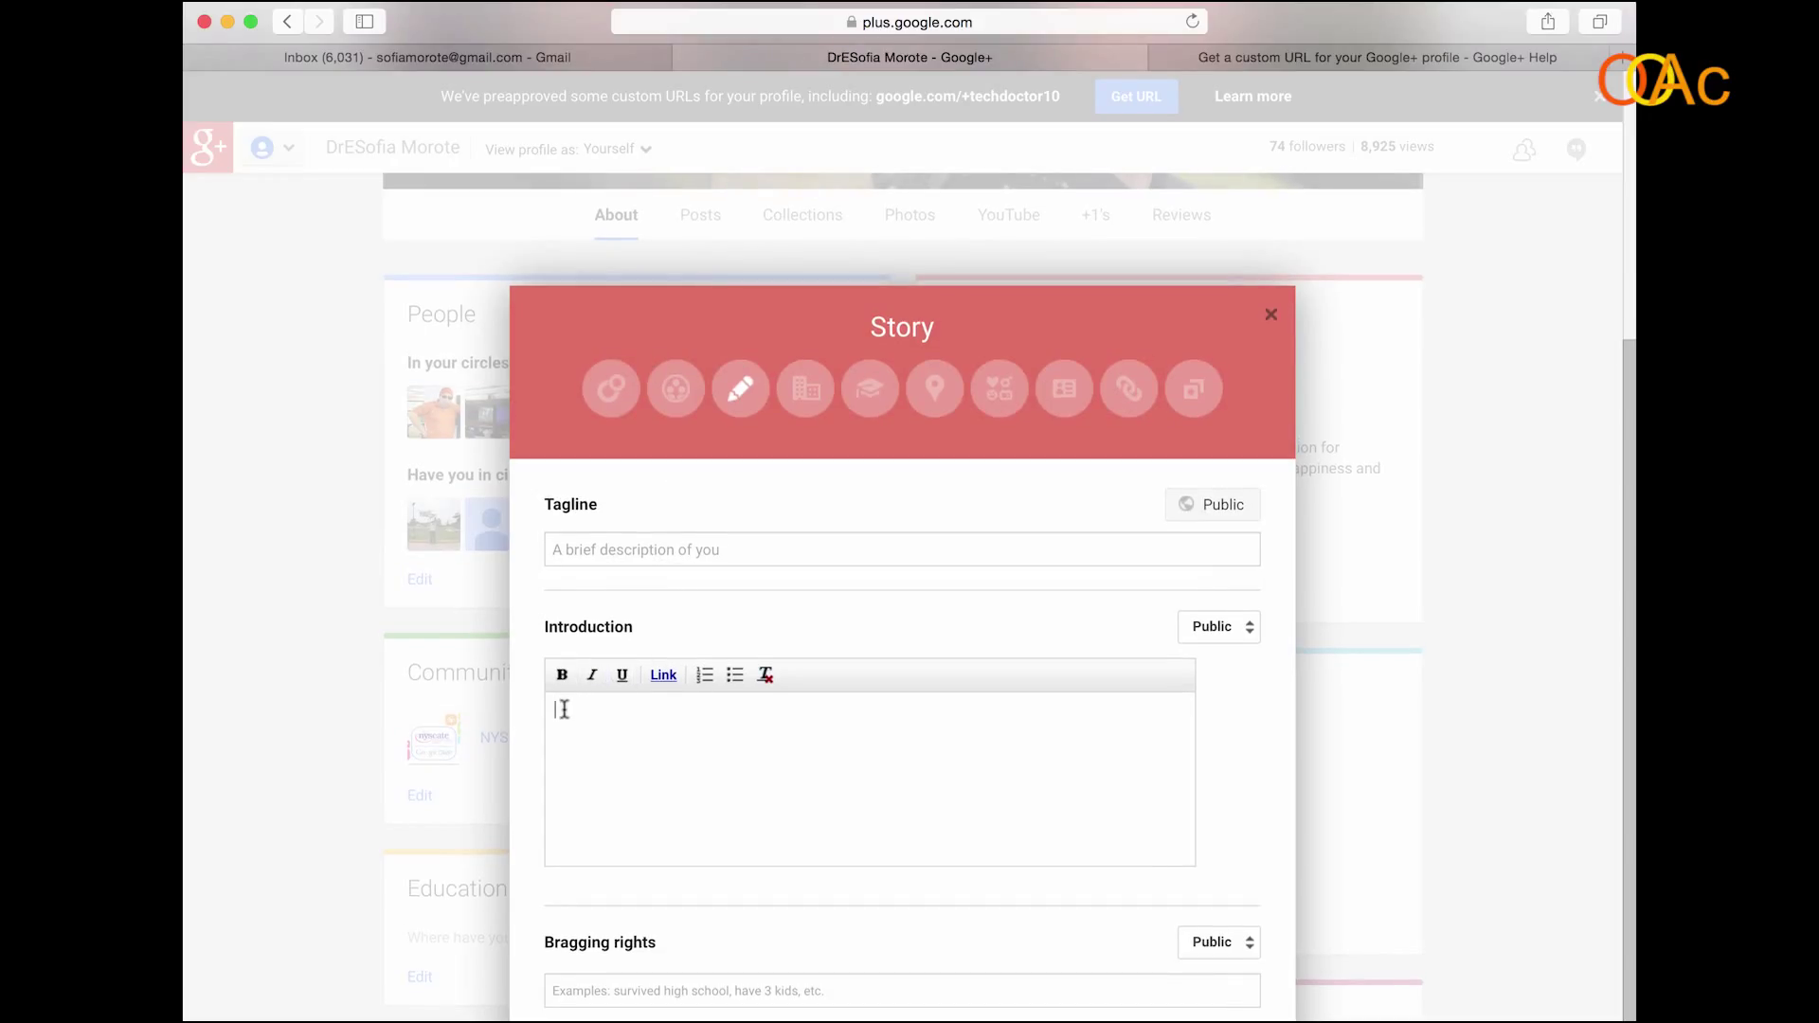
pyautogui.click(565, 710)
pyautogui.press('super+v')
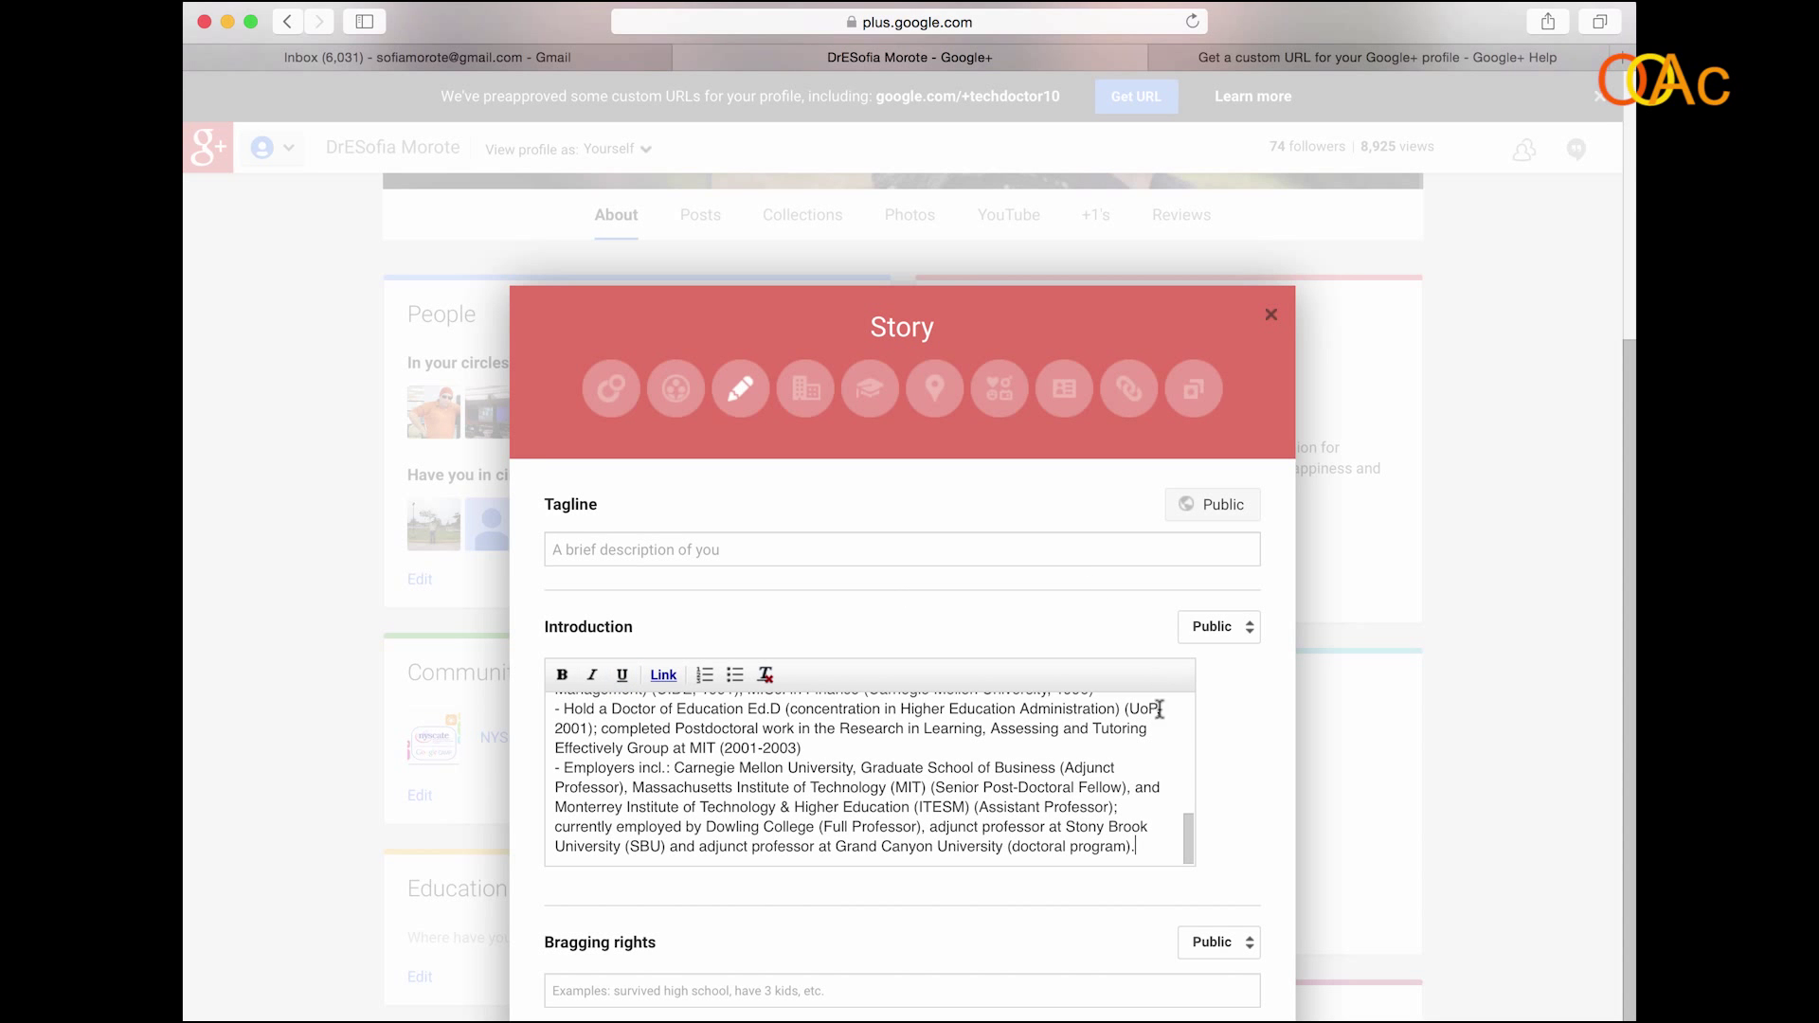
pyautogui.moveTo(1189, 829); pyautogui.dragTo(1179, 710)
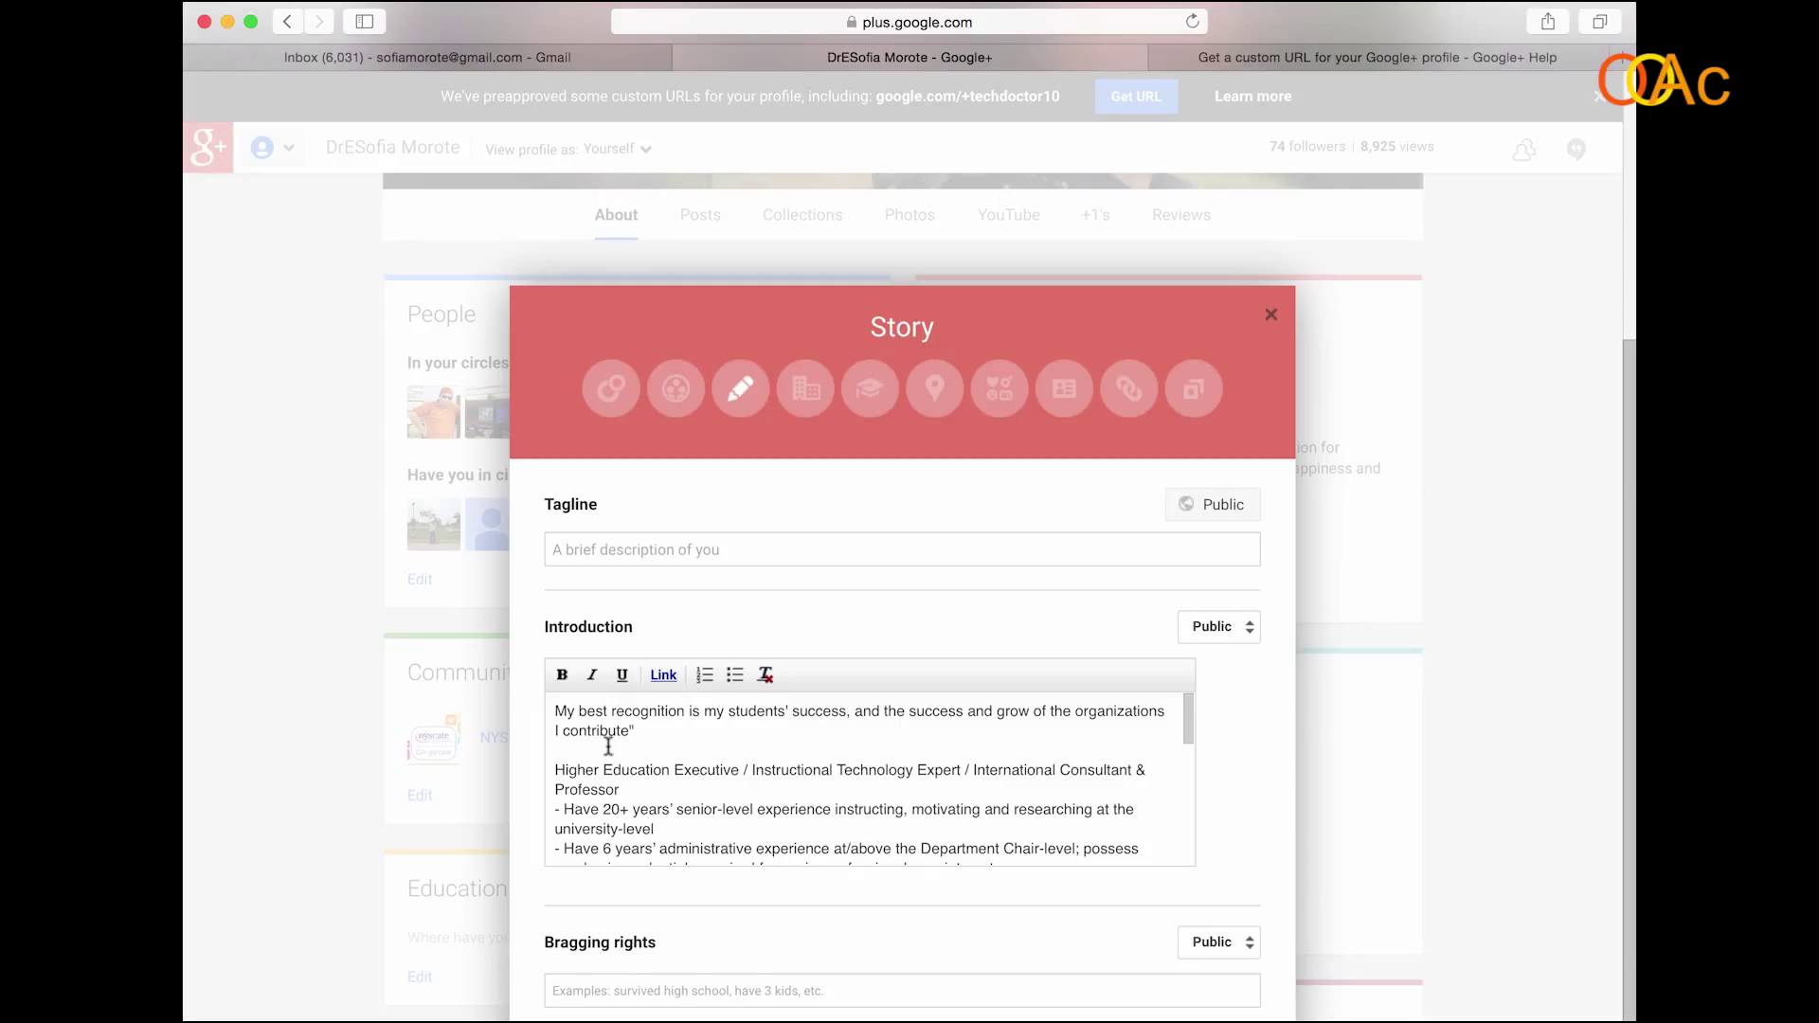
# - Move the opening recognition sentence from the Introduction into the Tagline field
pyautogui.moveTo(653, 732); pyautogui.dragTo(552, 712)
pyautogui.press('super+c')
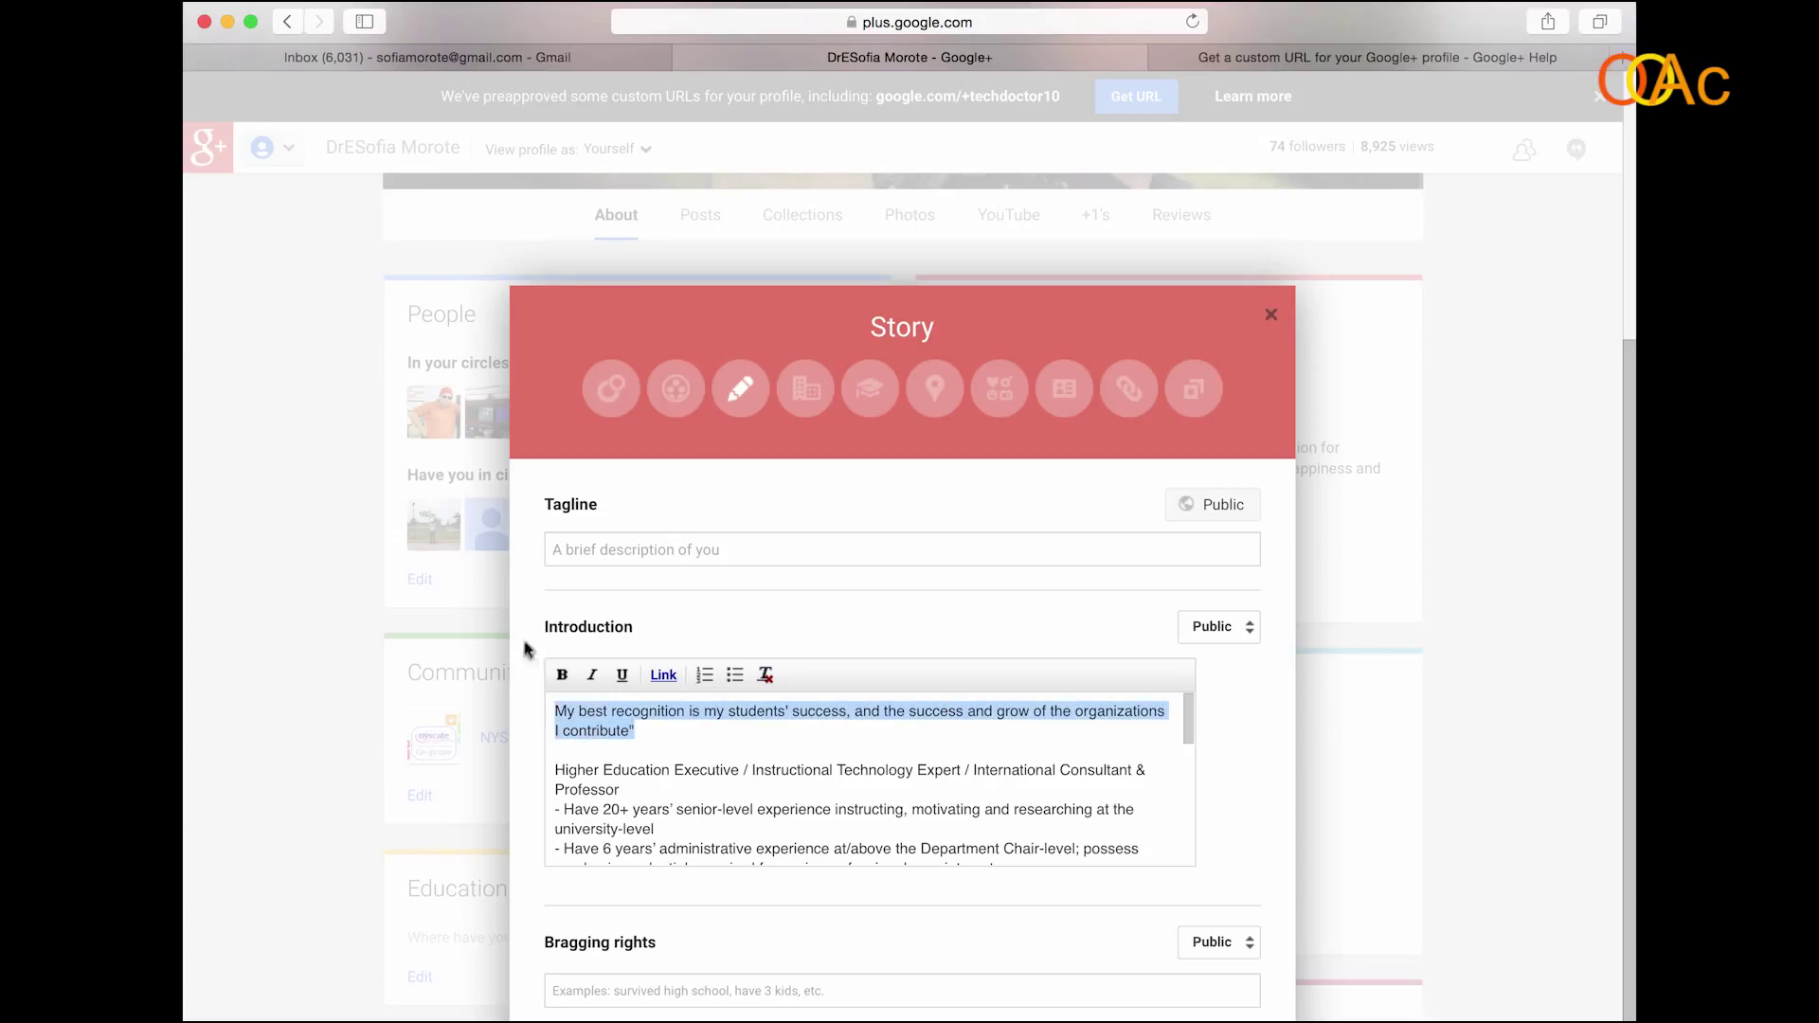
pyautogui.click(577, 549)
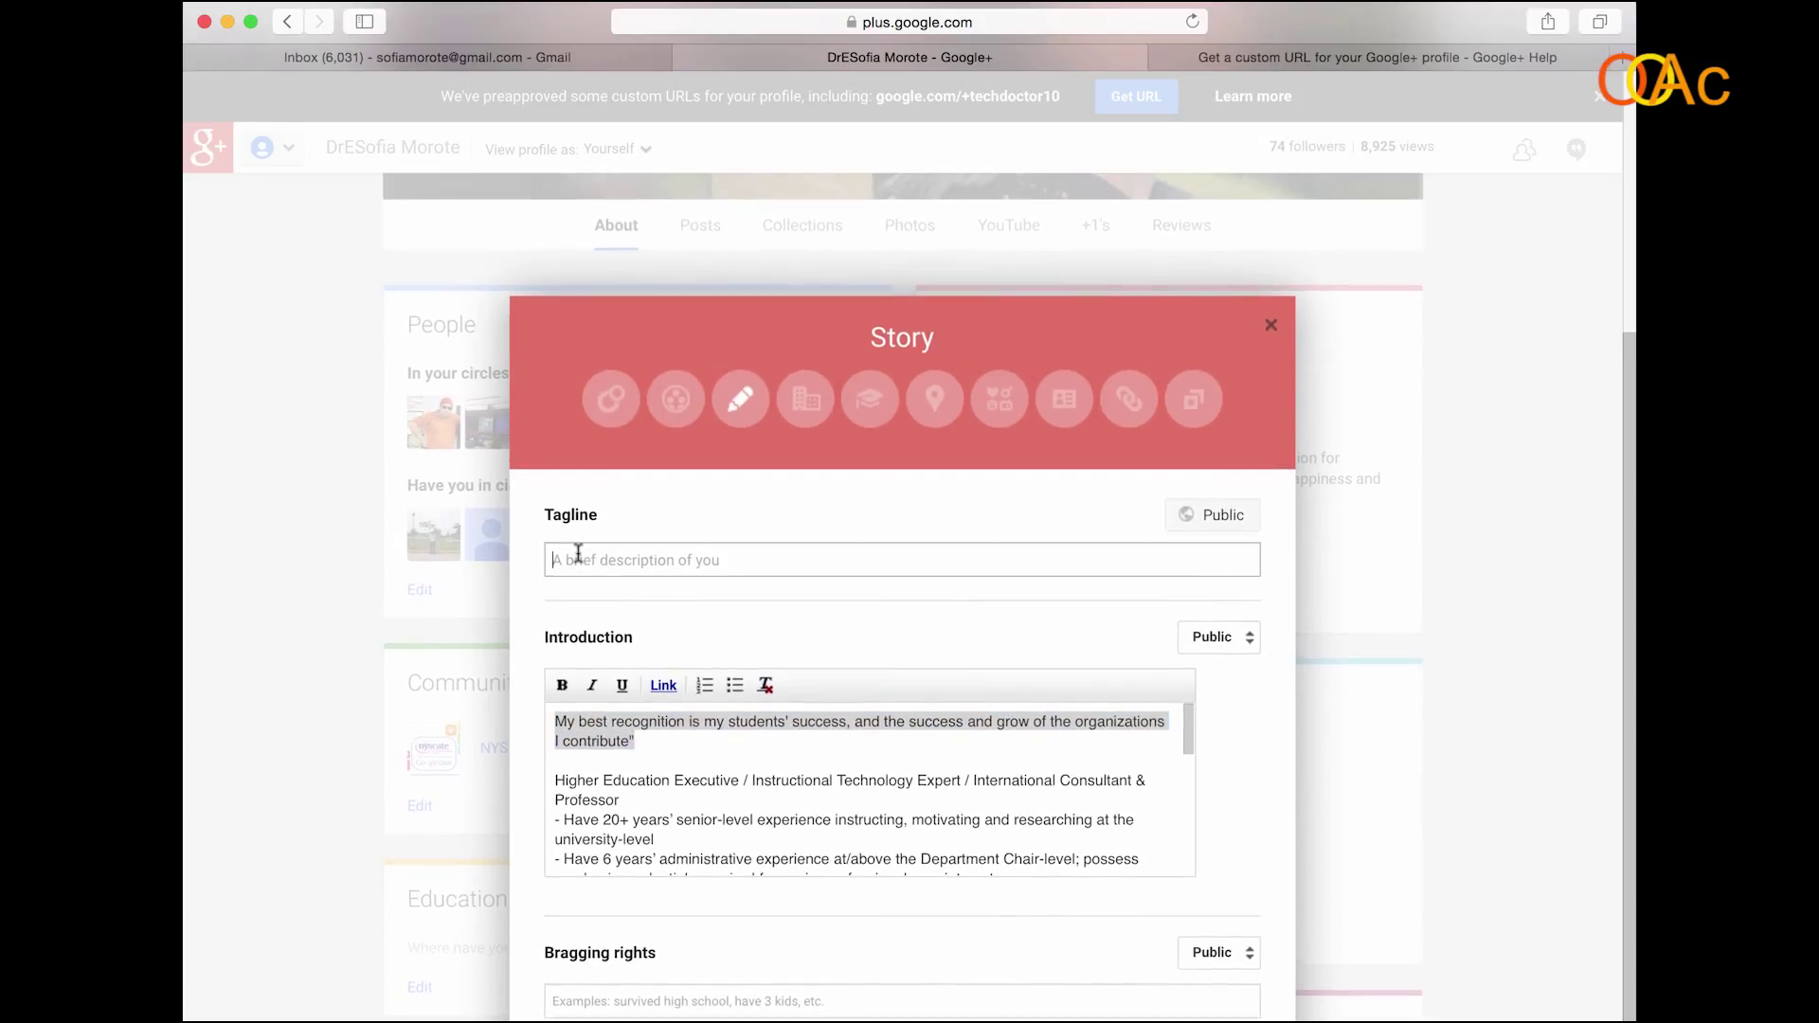
pyautogui.press('super+v')
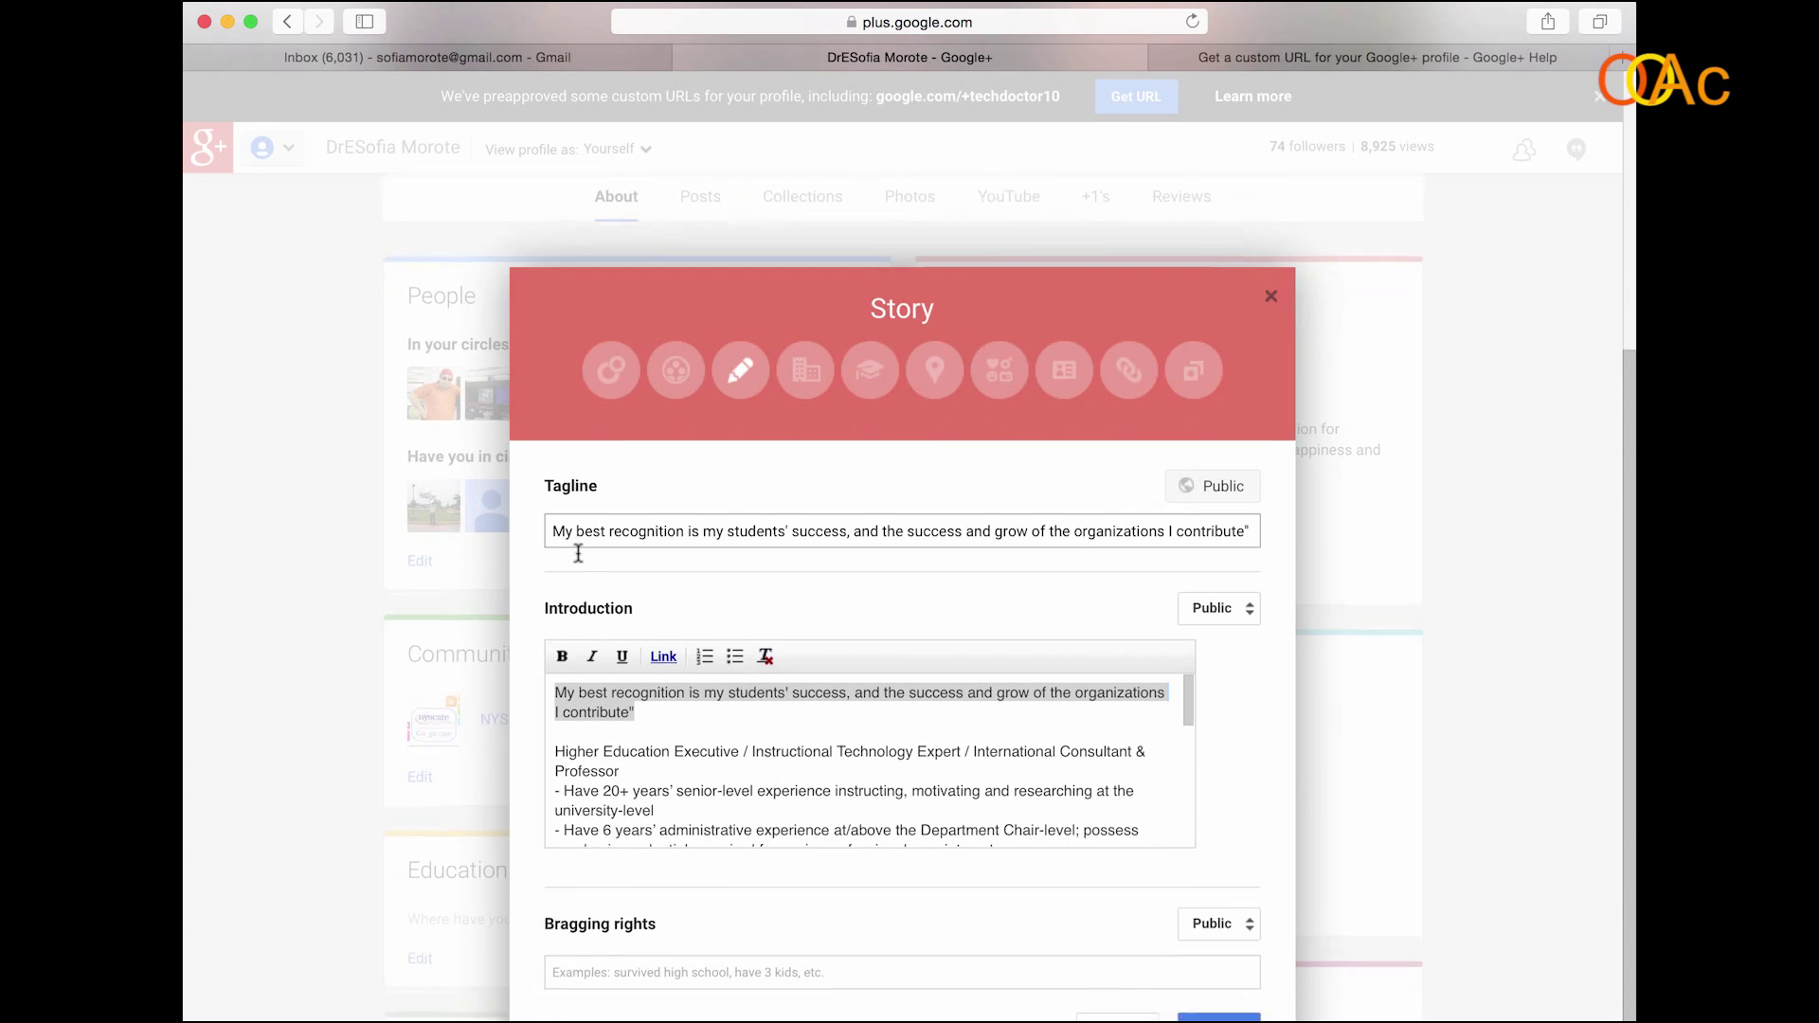
pyautogui.scroll(-2, 581, 551)
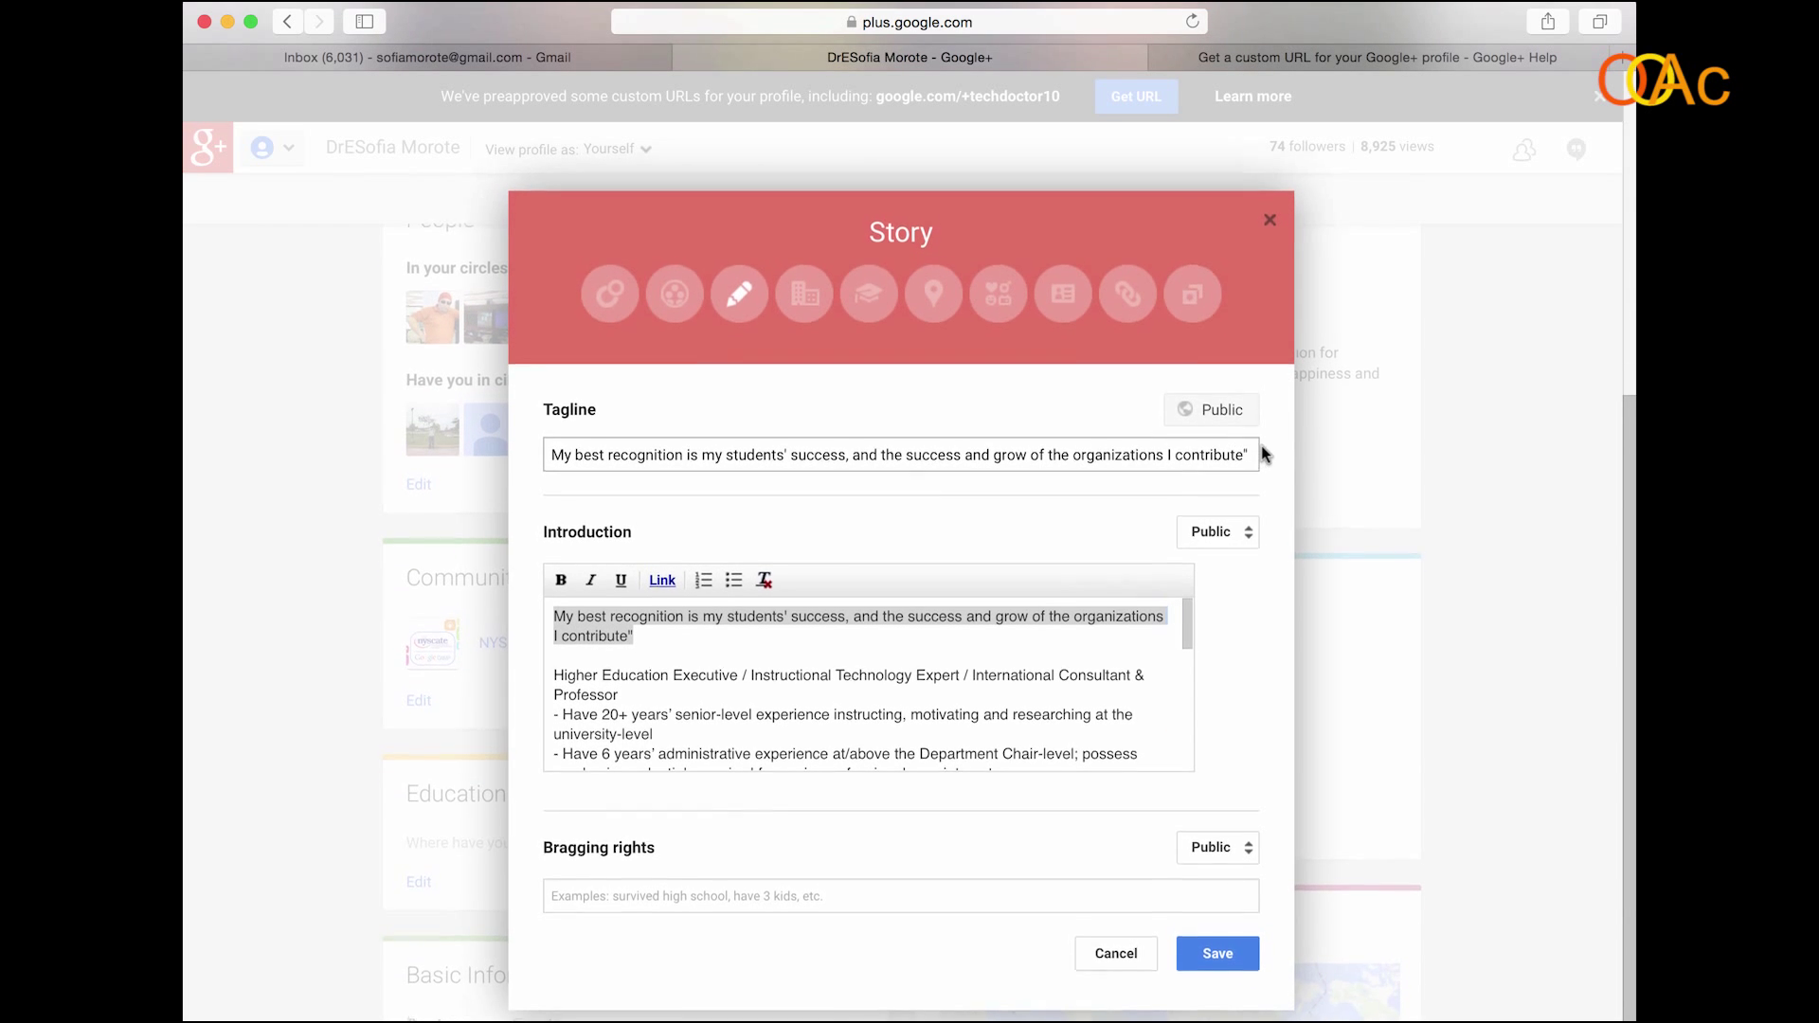
pyautogui.scroll(1, 1260, 446)
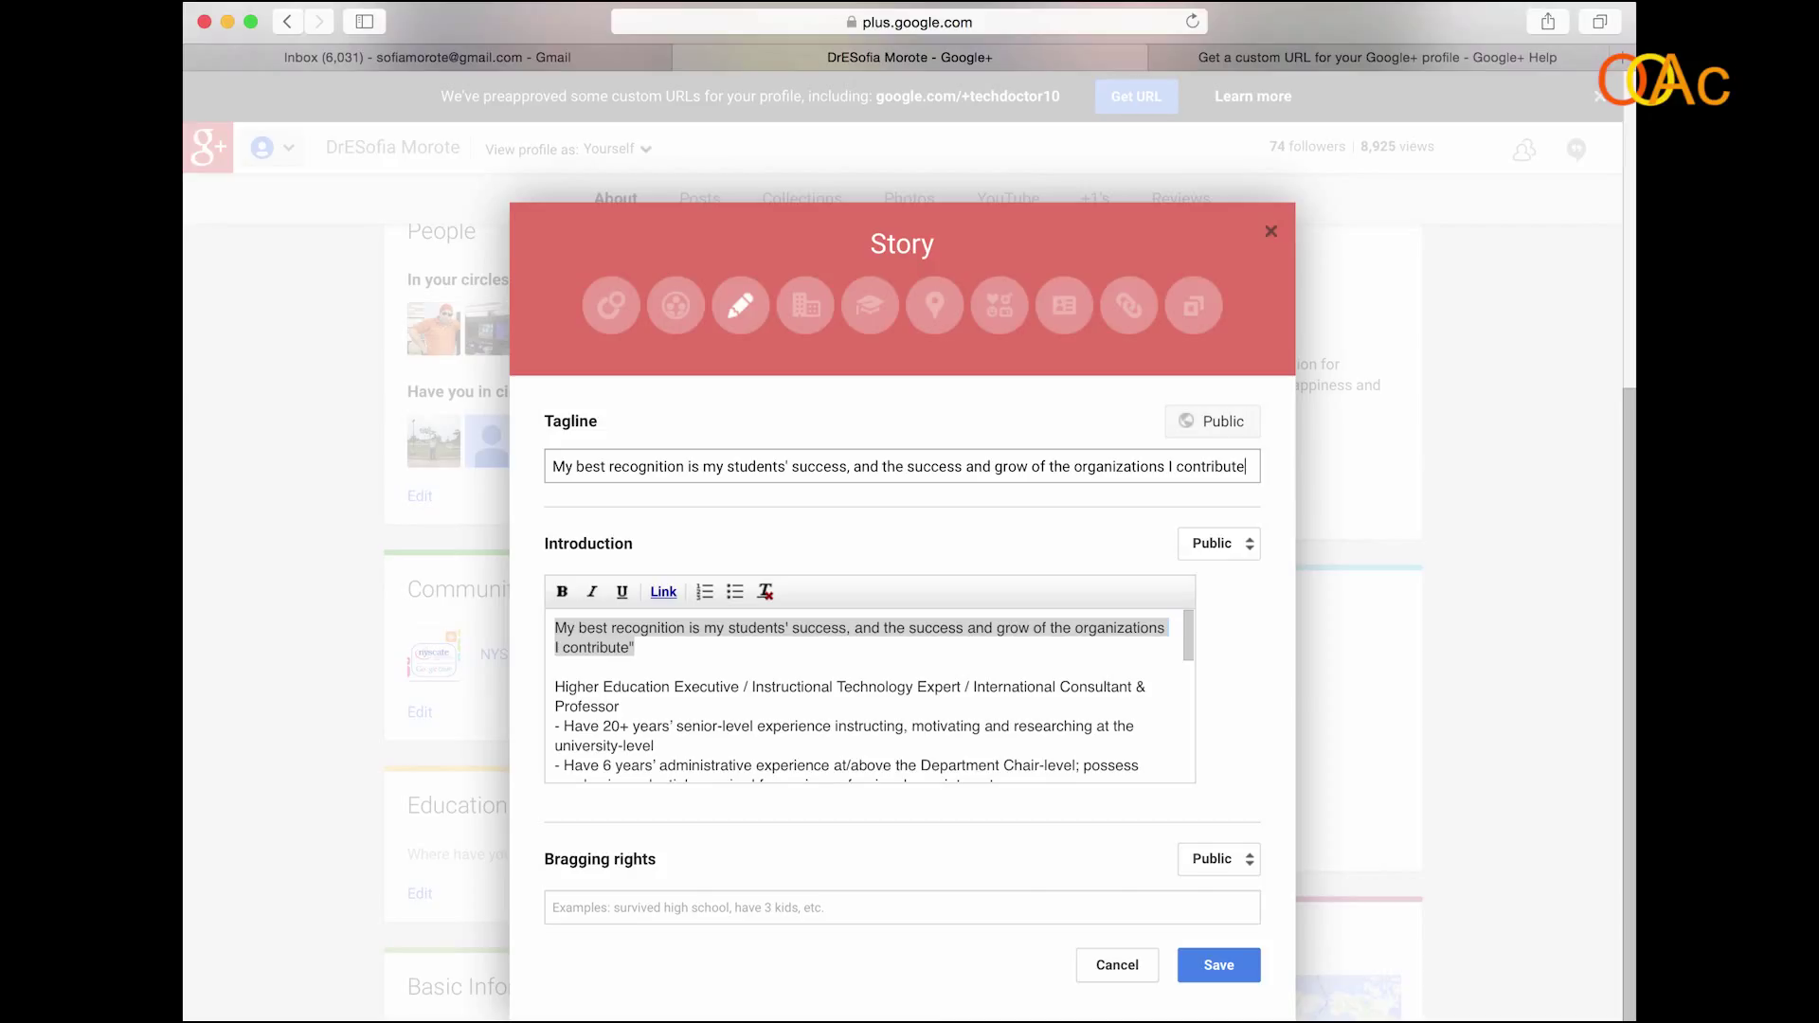
pyautogui.press('BackSpace')
pyautogui.press('Tab')
pyautogui.press('BackSpace')
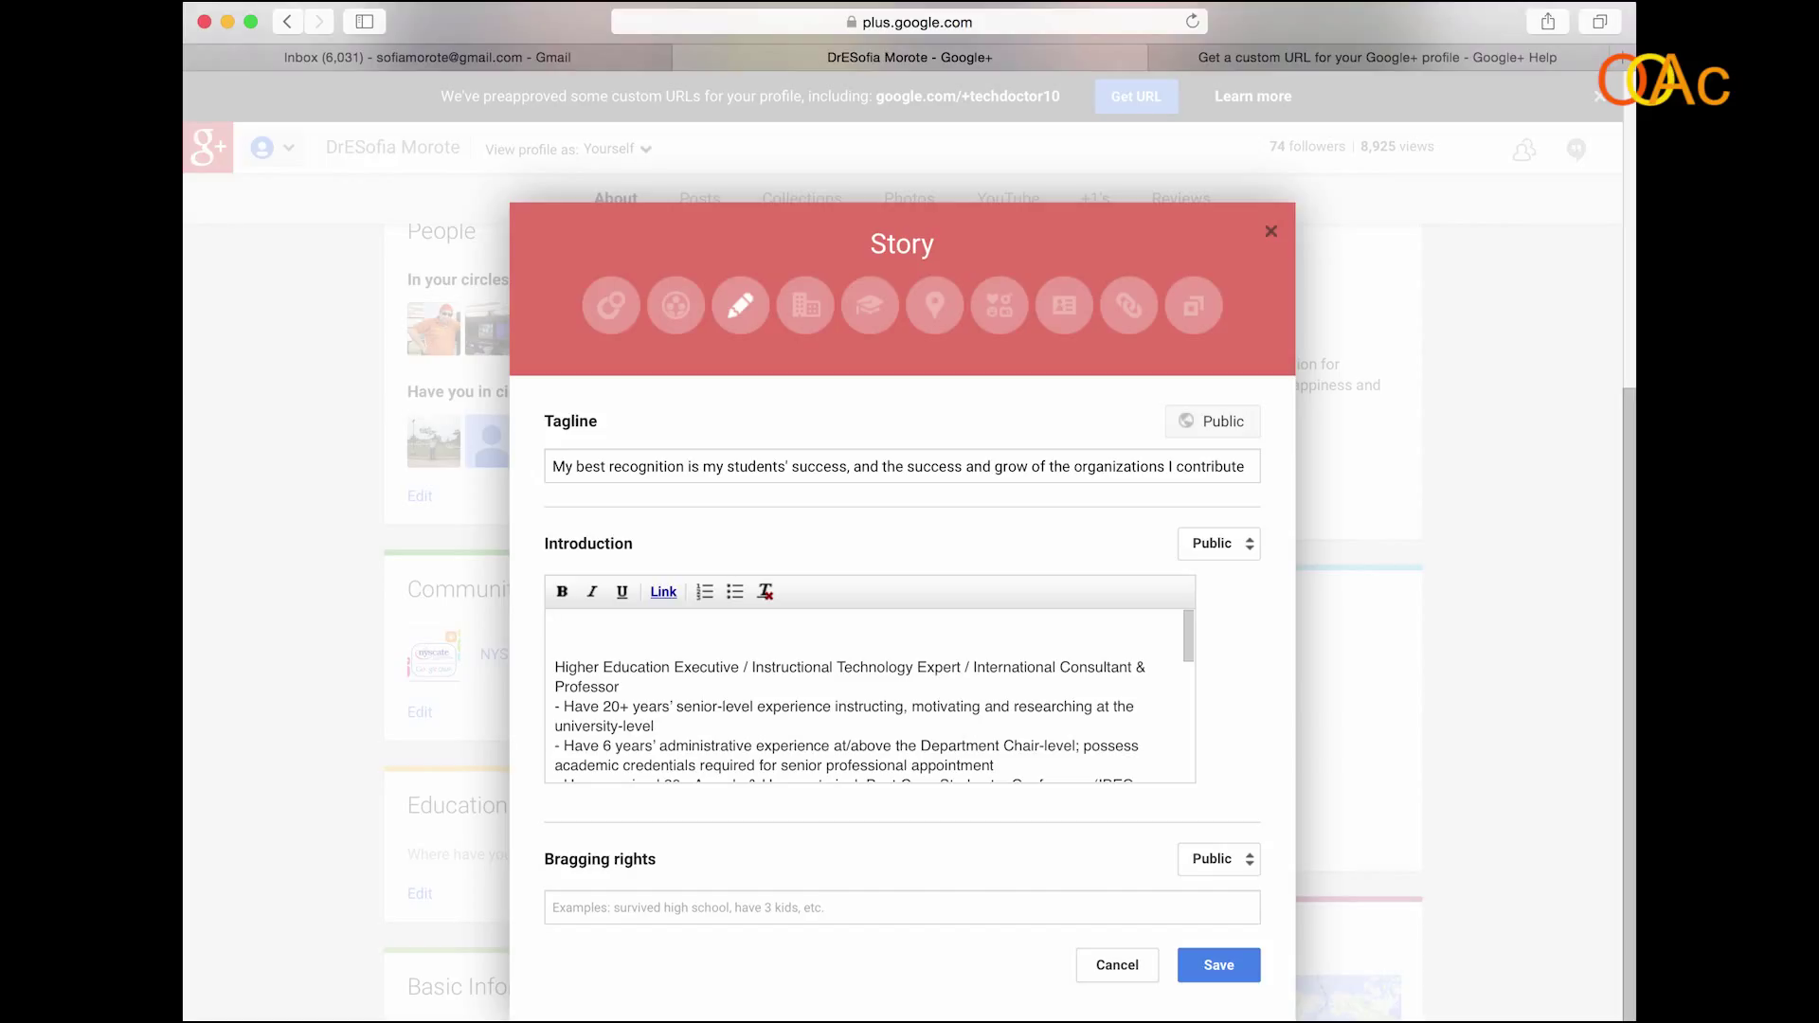
# - Enter 'My students are award winners' as bragging rights and save the Story
pyautogui.click(570, 910)
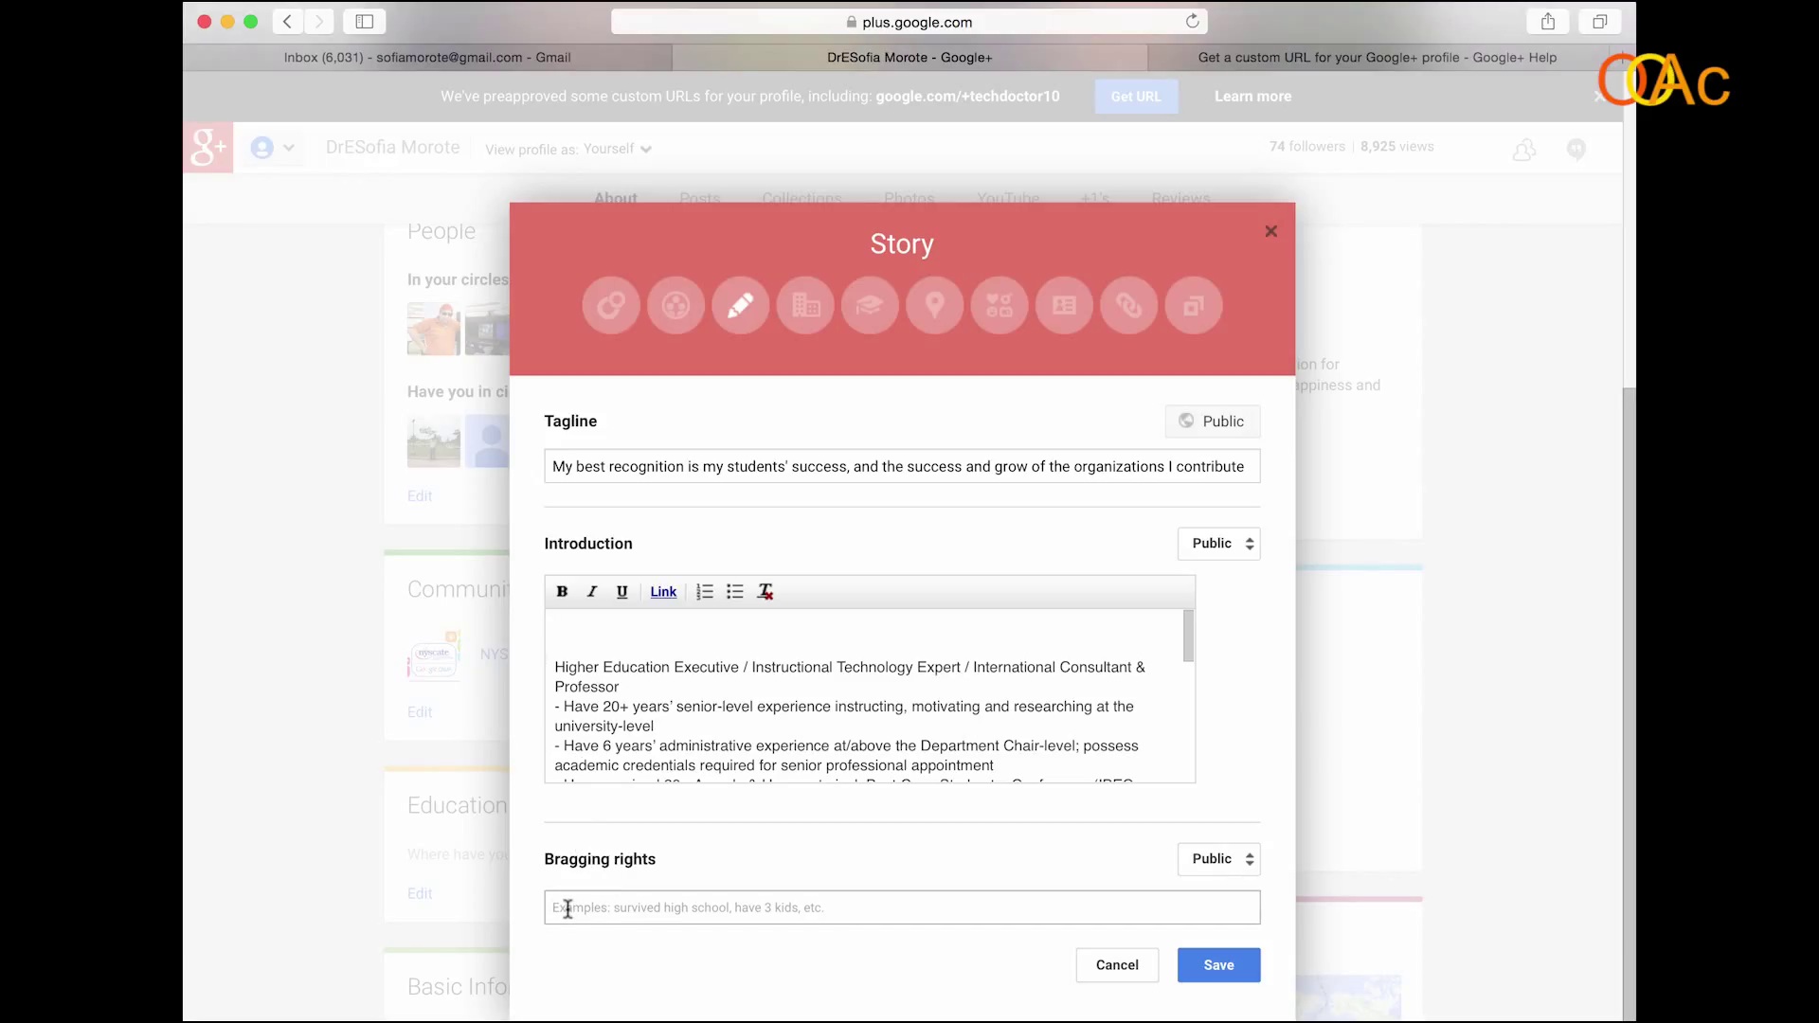
pyautogui.write('Student')
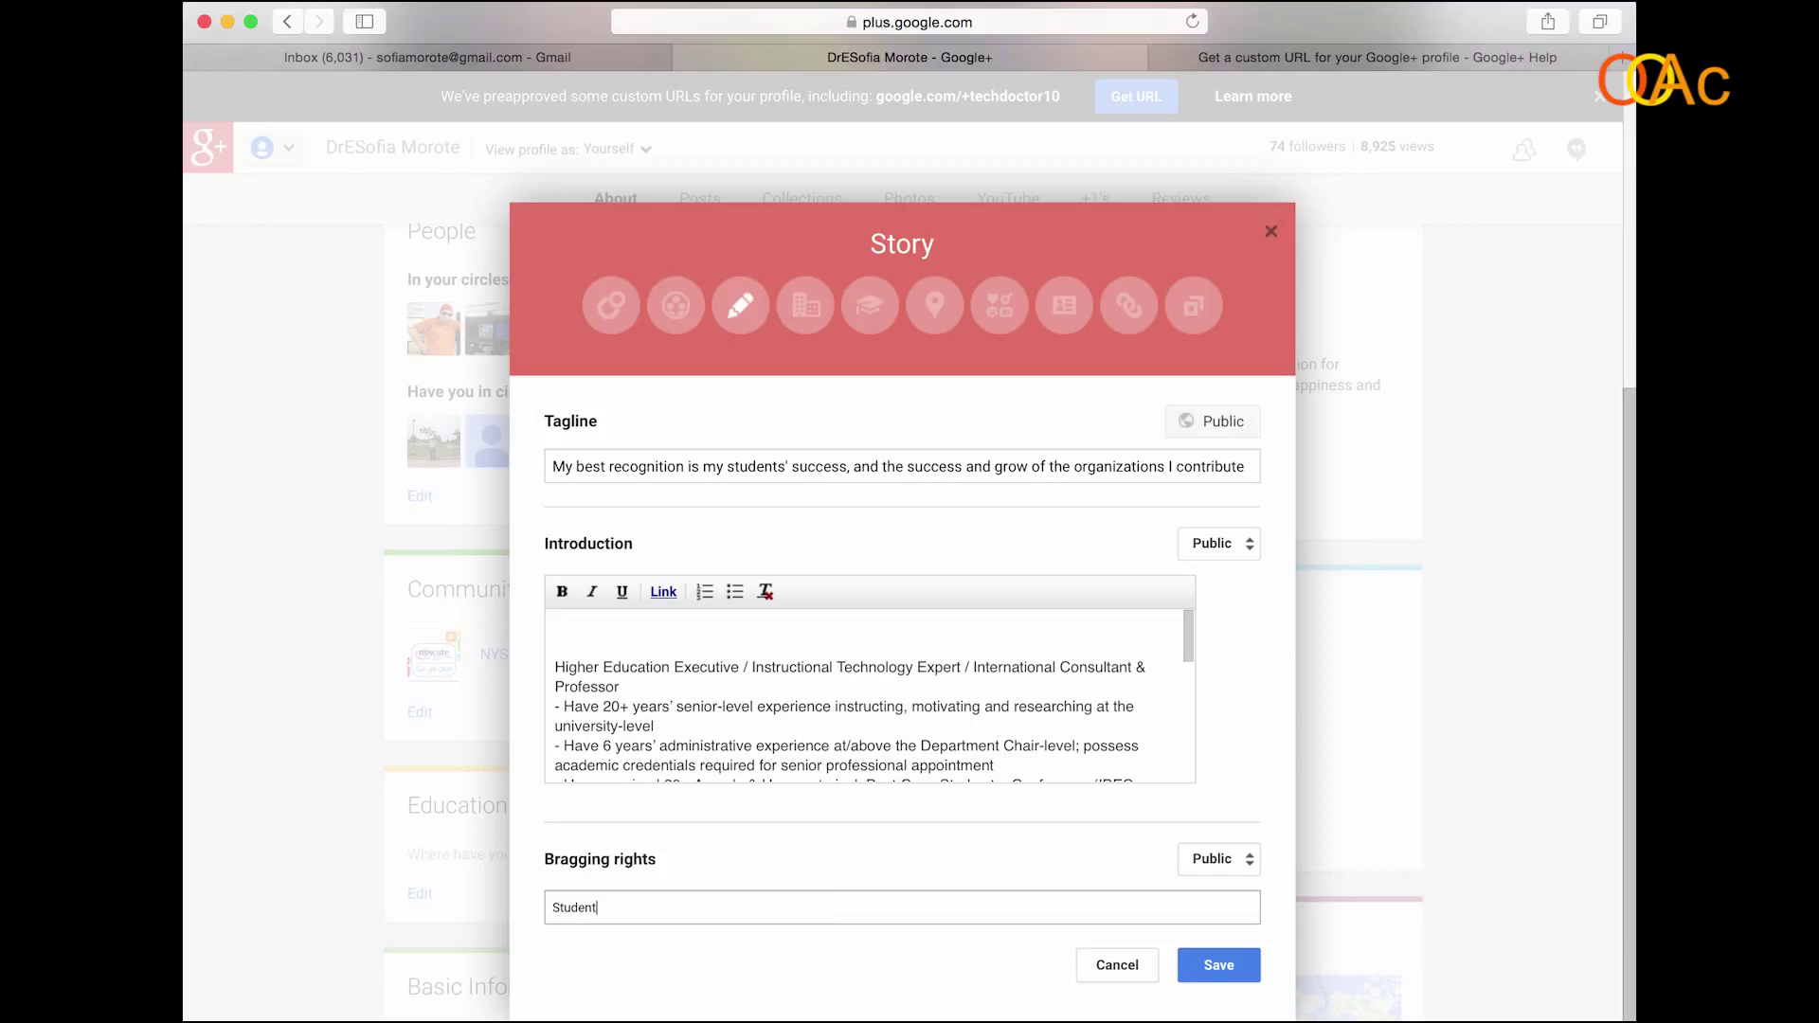
pyautogui.press('BackSpace')
pyautogui.press('BackSpace')
pyautogui.press('BackSpace')
pyautogui.press('BackSpace')
pyautogui.press('BackSpace')
pyautogui.press('BackSpace')
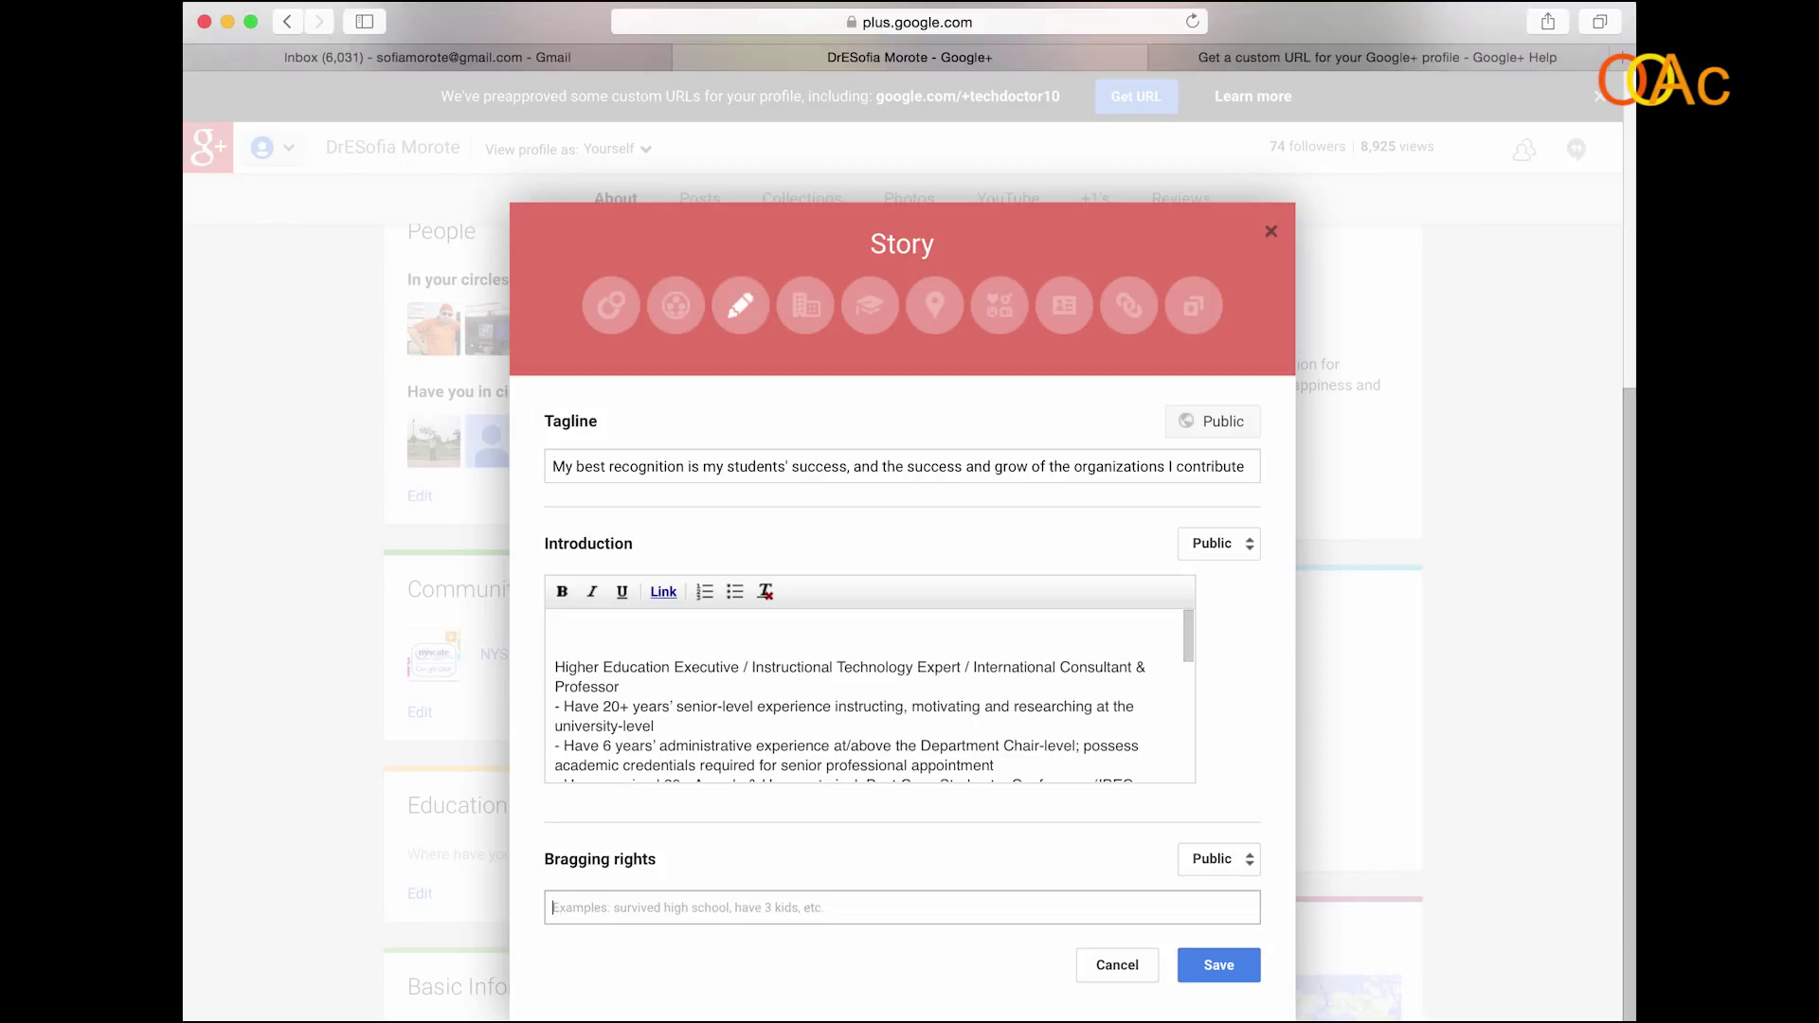
pyautogui.write('My student')
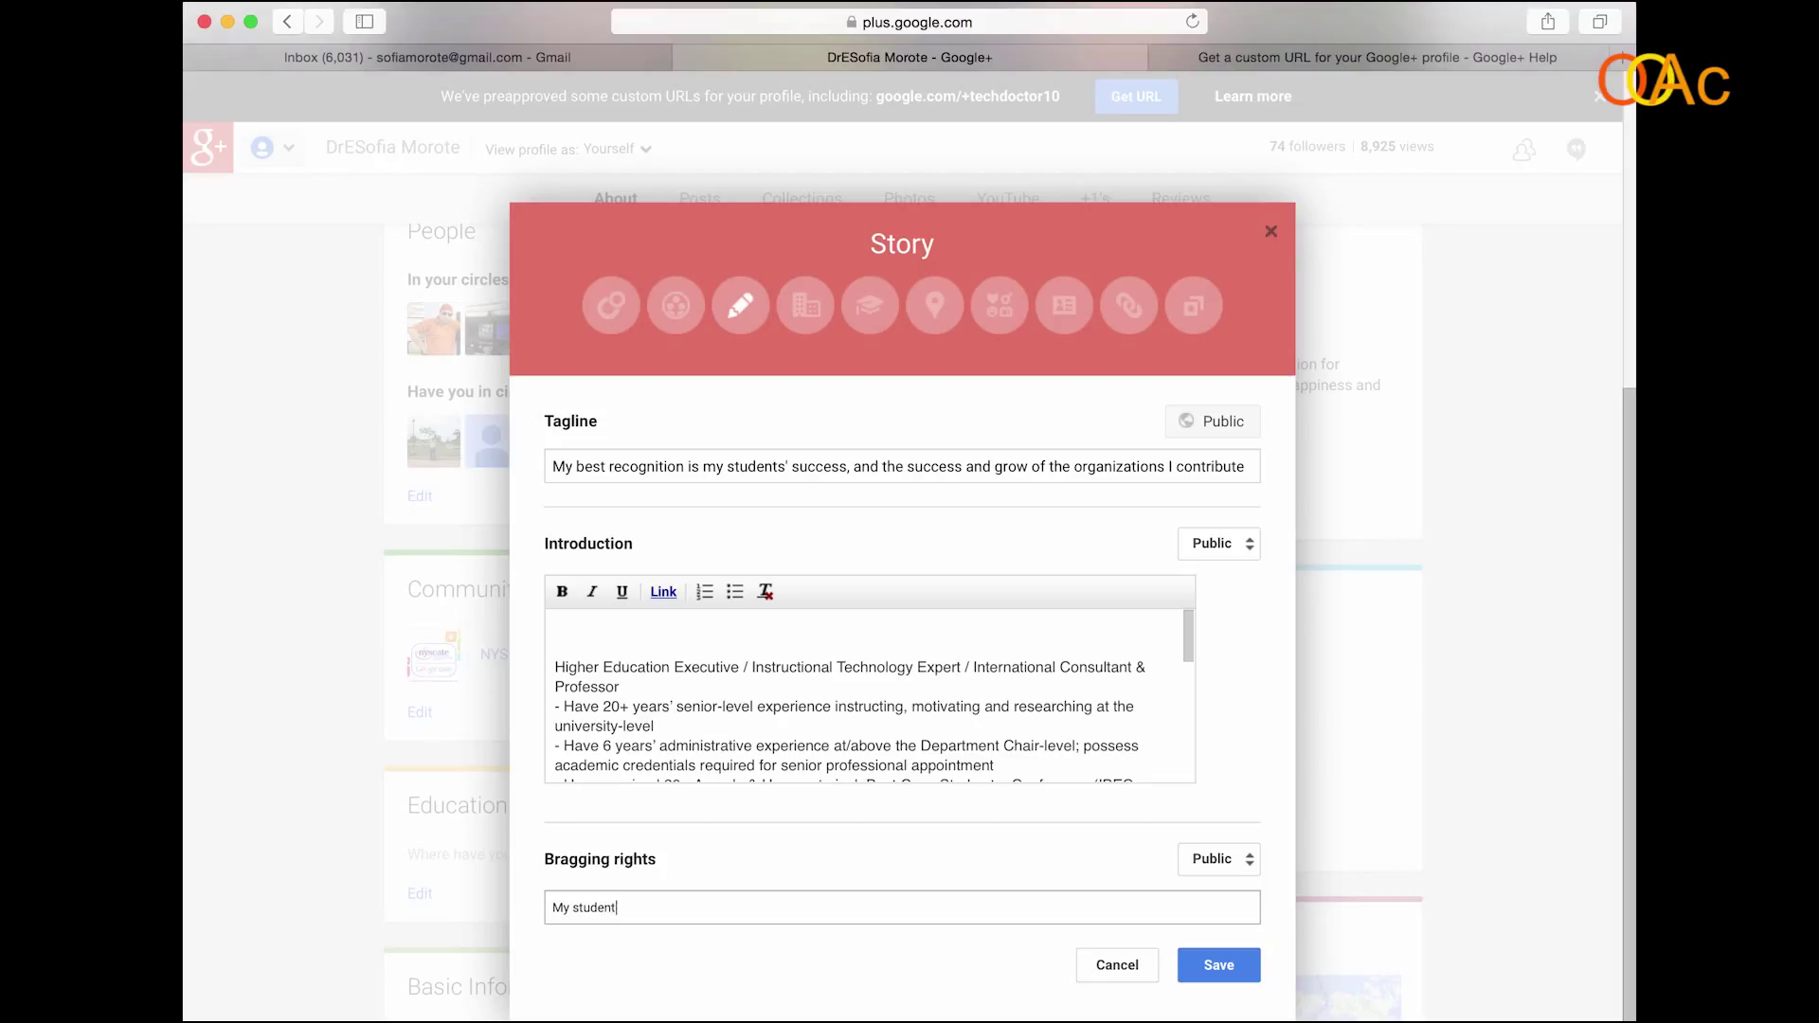
pyautogui.write('s are ')
pyautogui.write('award w')
pyautogui.write('inners')
pyautogui.click(1227, 965)
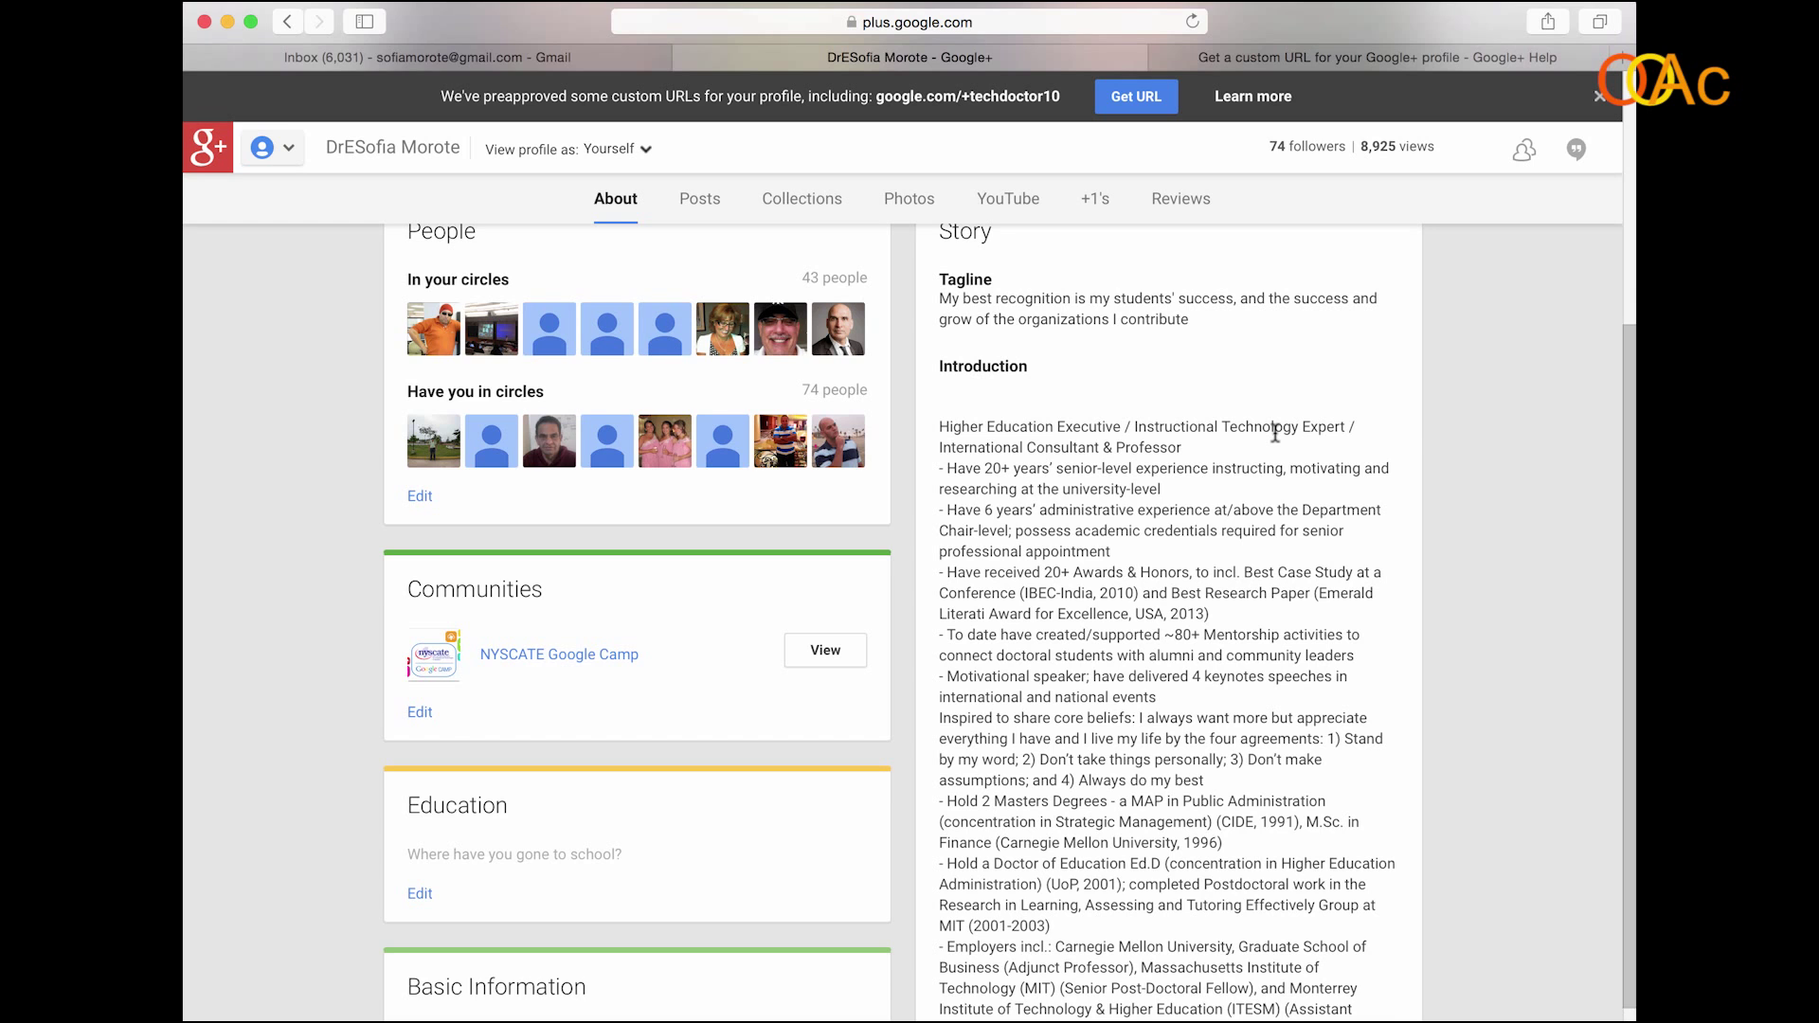
pyautogui.scroll(2, 1275, 433)
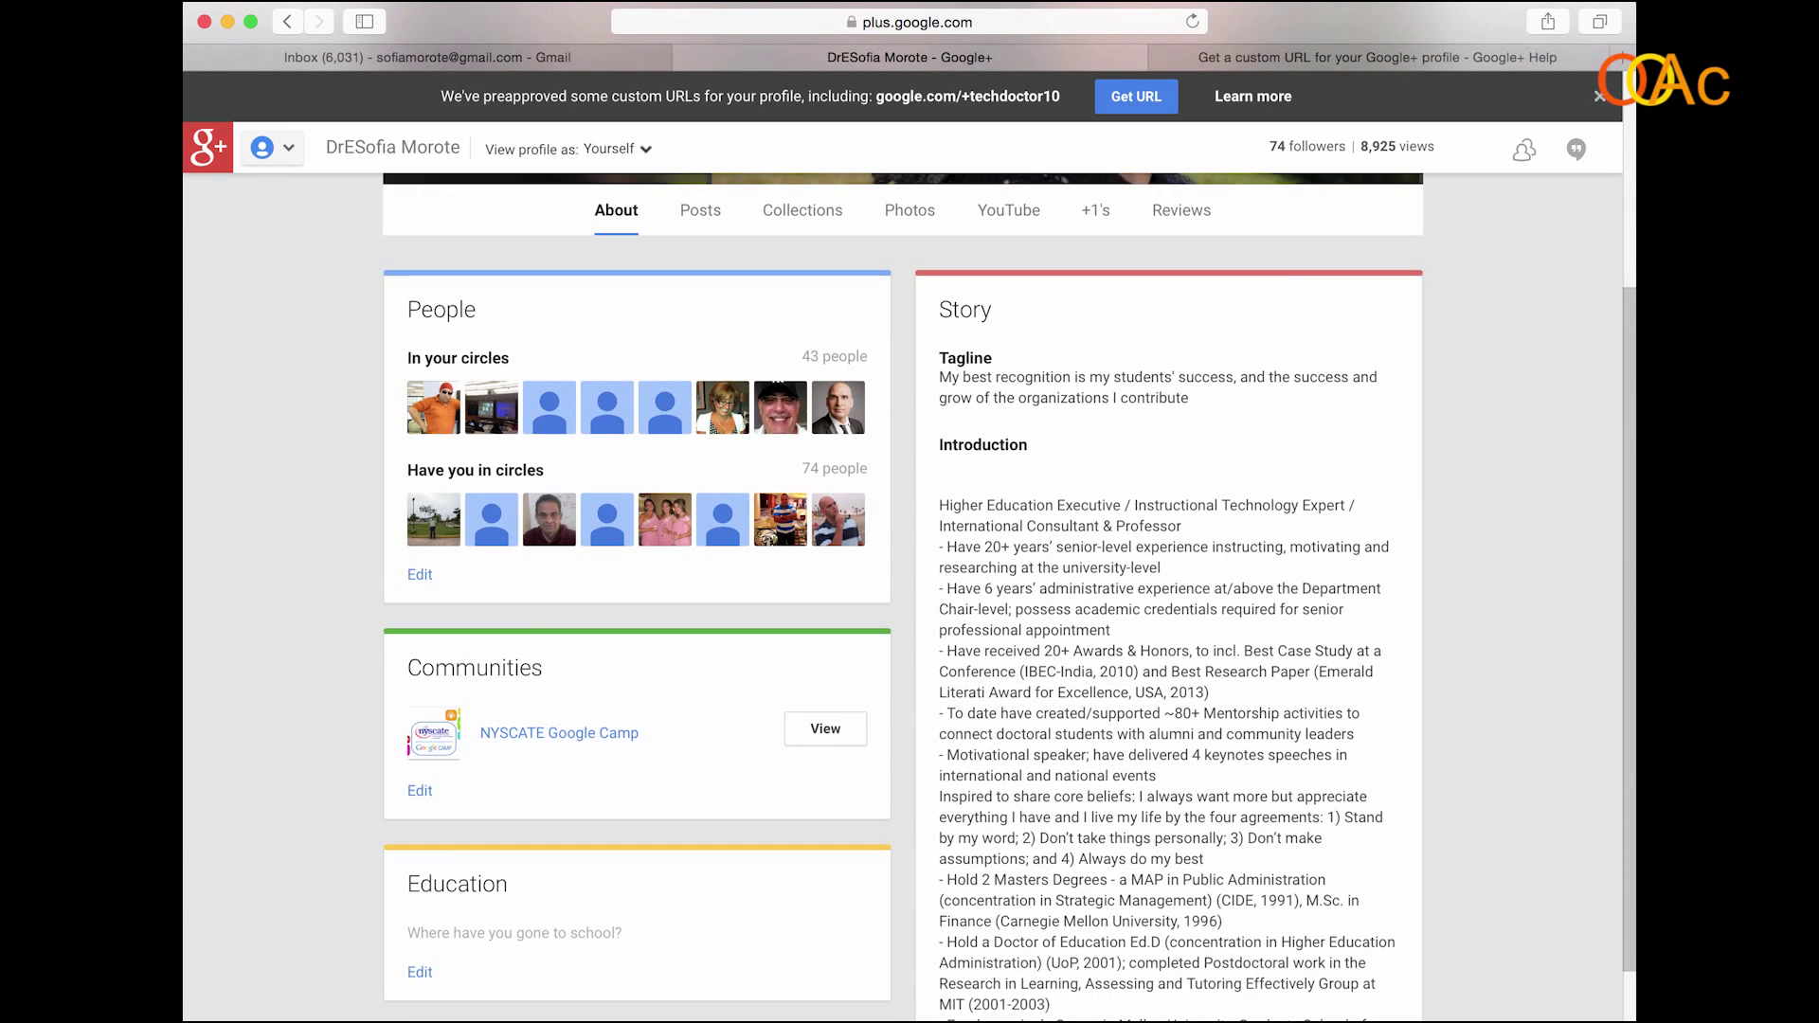
pyautogui.scroll(-3, 910, 597)
pyautogui.scroll(-2, 909, 598)
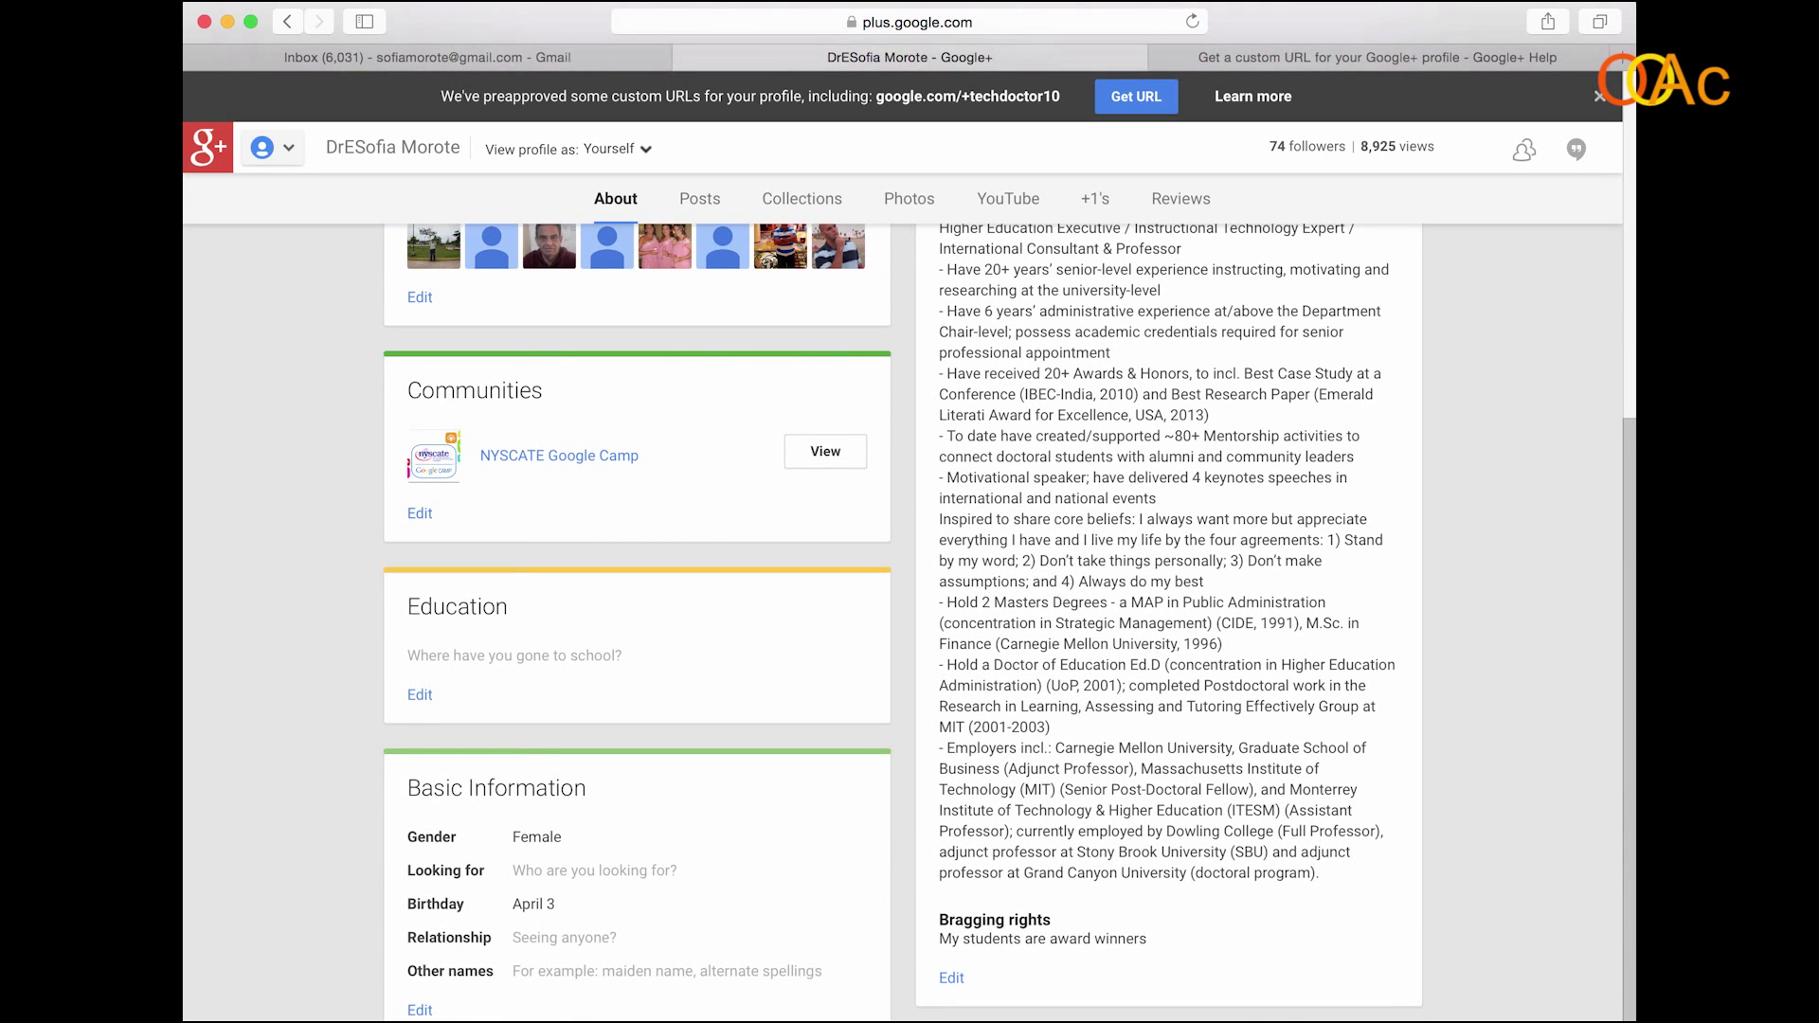
pyautogui.scroll(-3, 1215, 434)
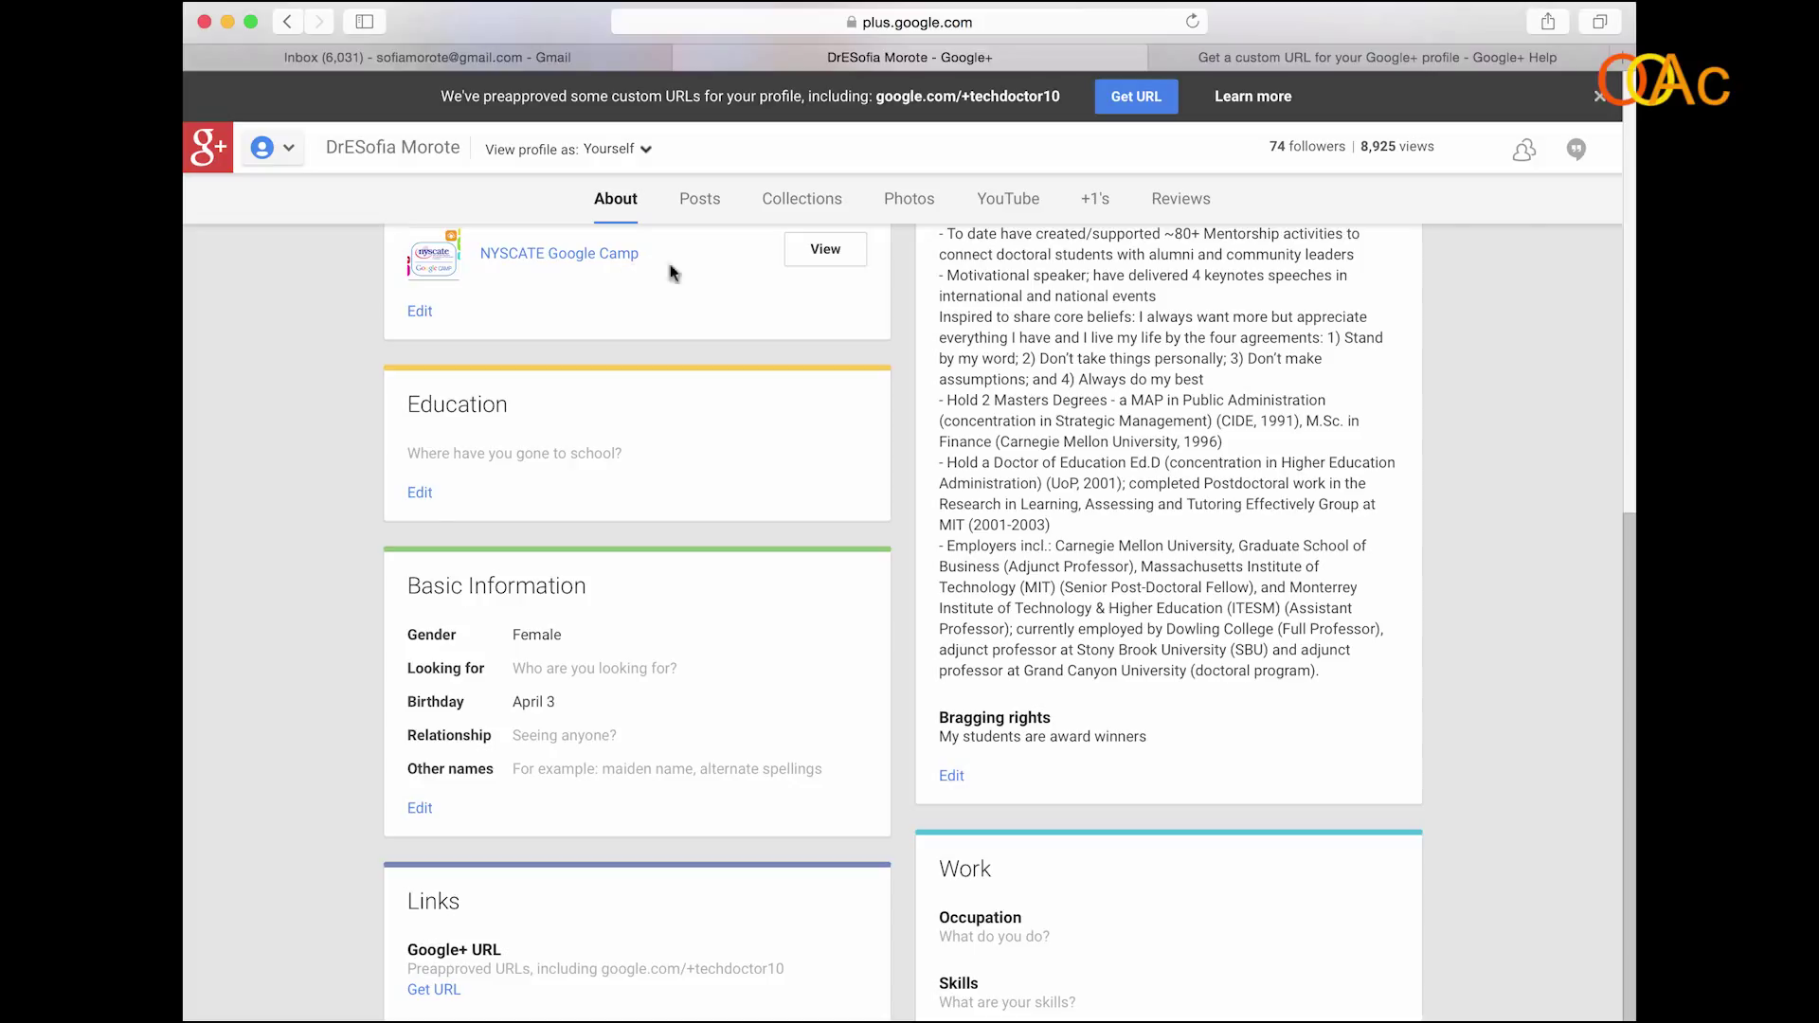
# - Open and cancel the Education editor, then highlight the preapproved techdoctor10 URL
pyautogui.click(422, 495)
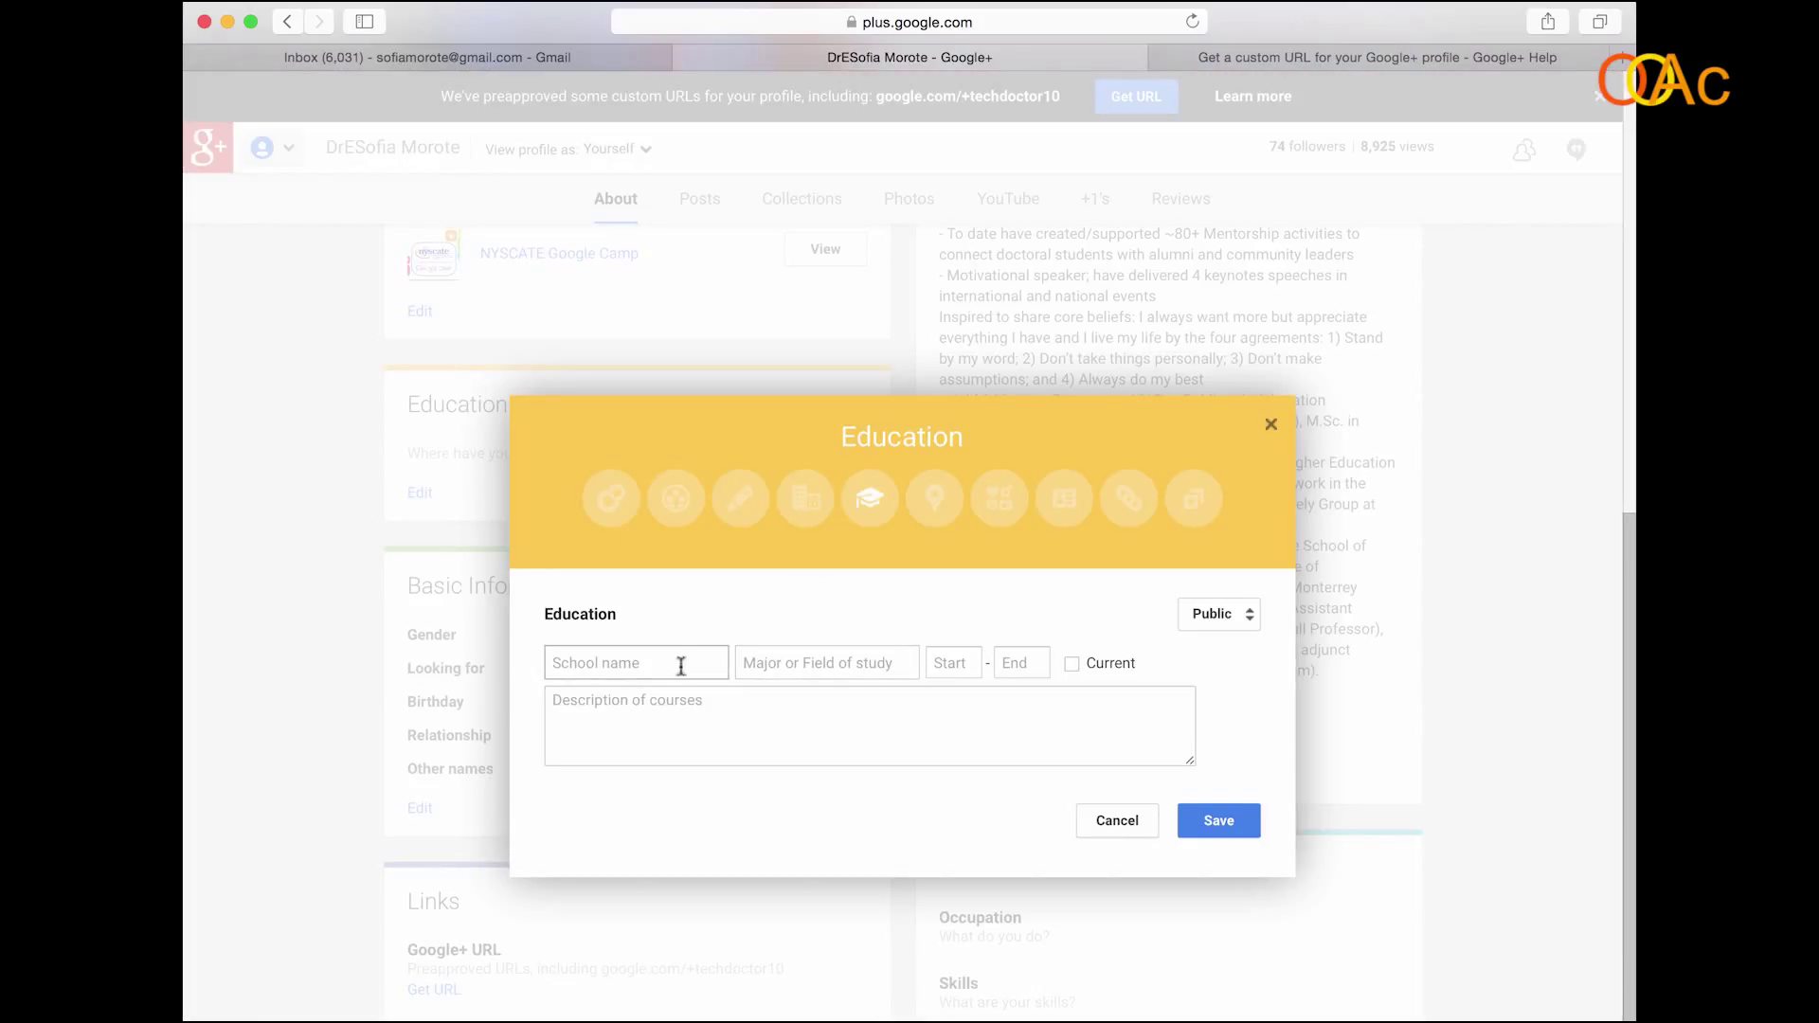
pyautogui.click(1136, 821)
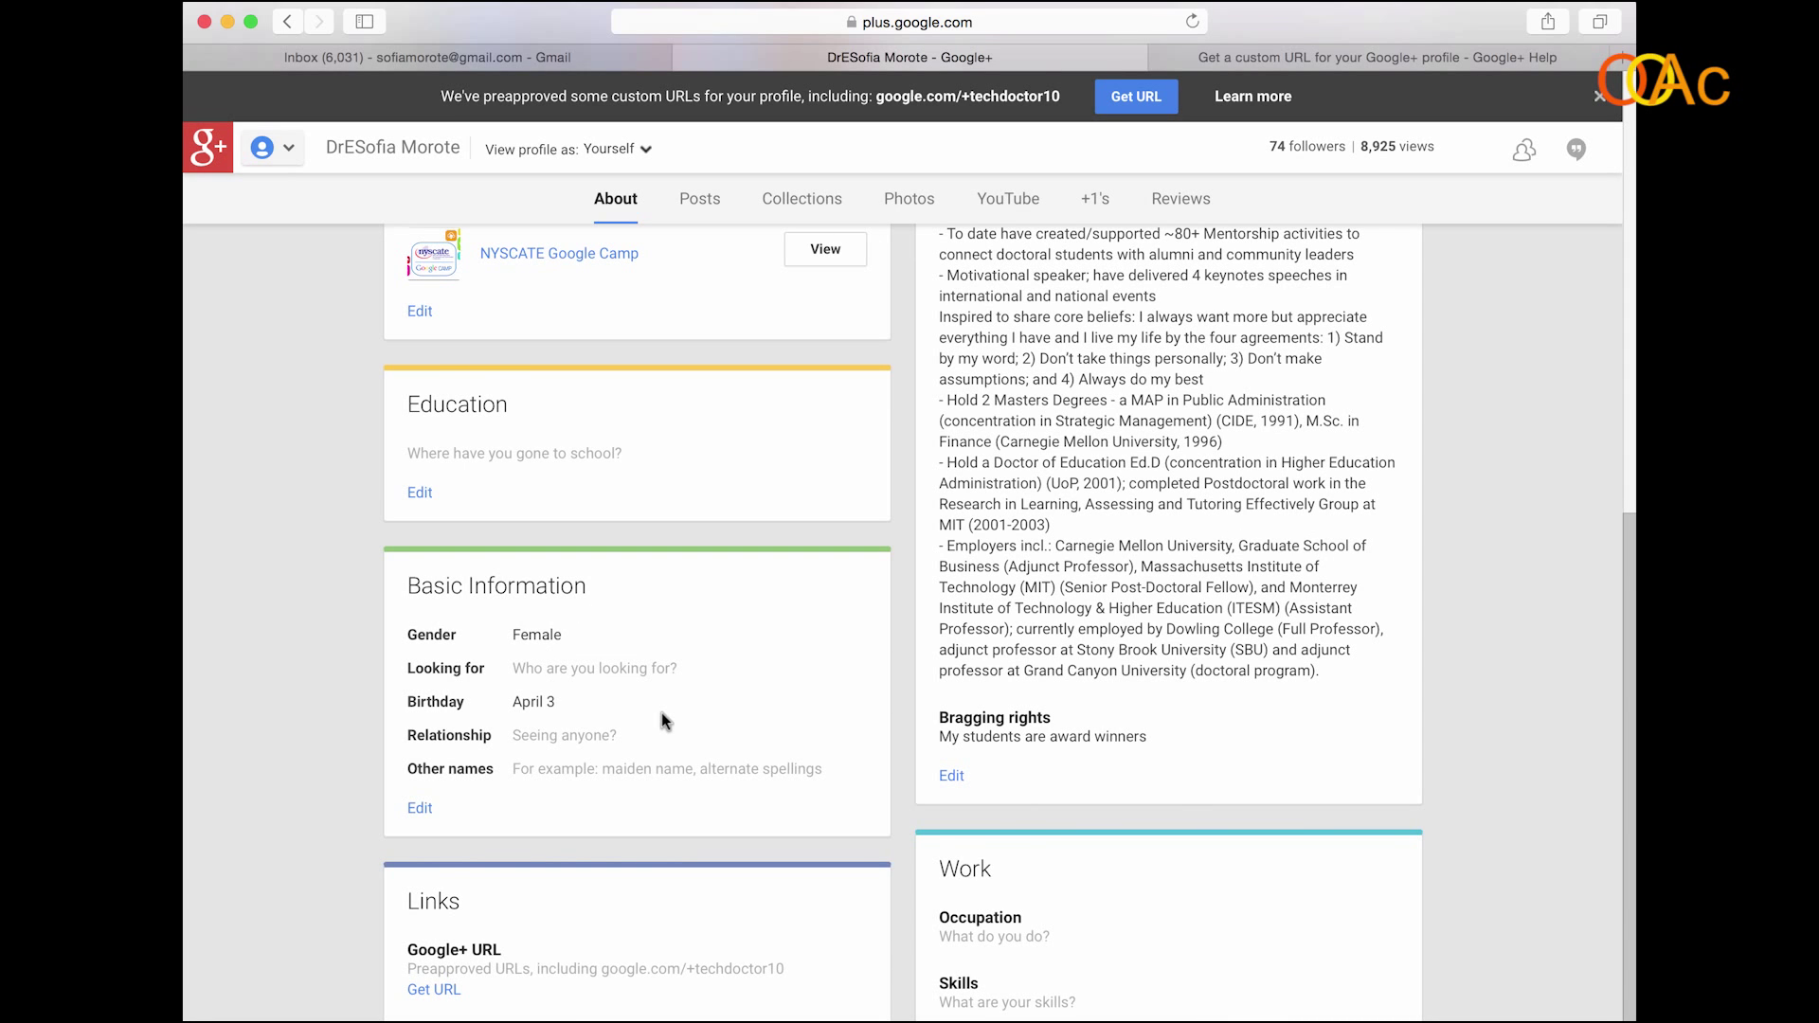
pyautogui.scroll(-2, 662, 713)
pyautogui.scroll(-1, 662, 713)
pyautogui.scroll(-2, 660, 711)
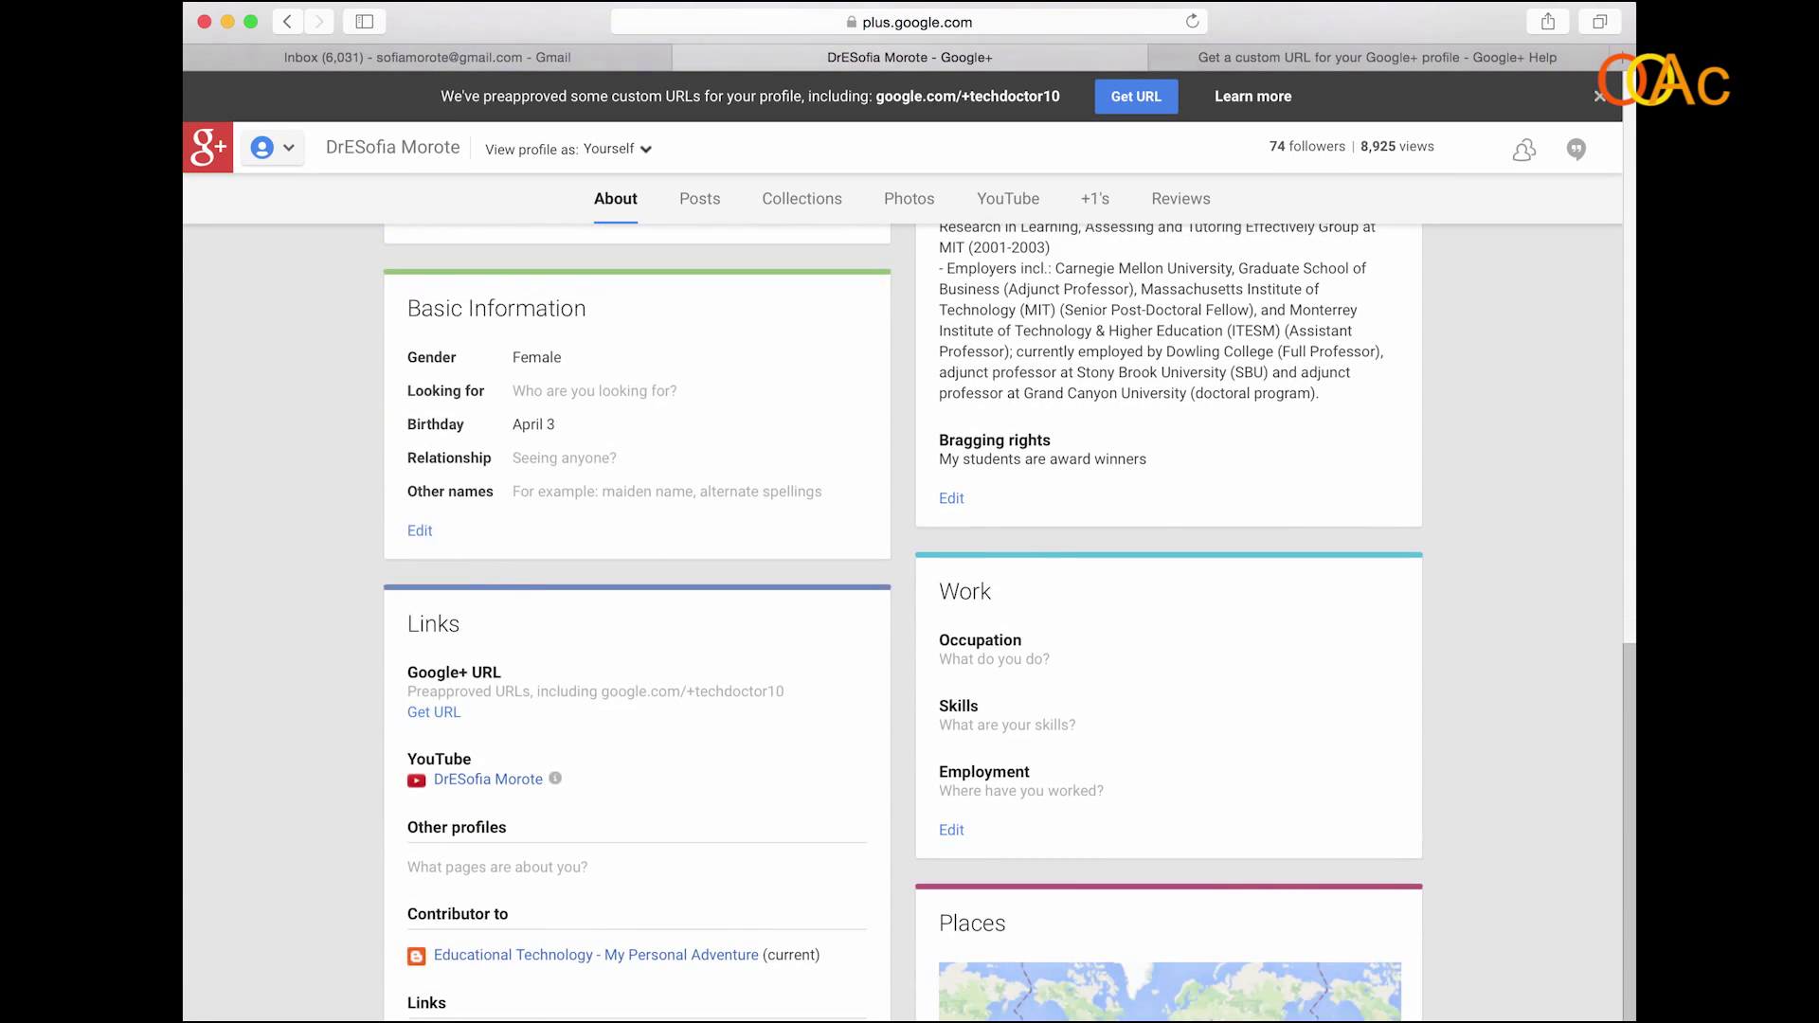
pyautogui.scroll(-1, 661, 712)
pyautogui.scroll(-1, 661, 712)
pyautogui.scroll(-1, 661, 711)
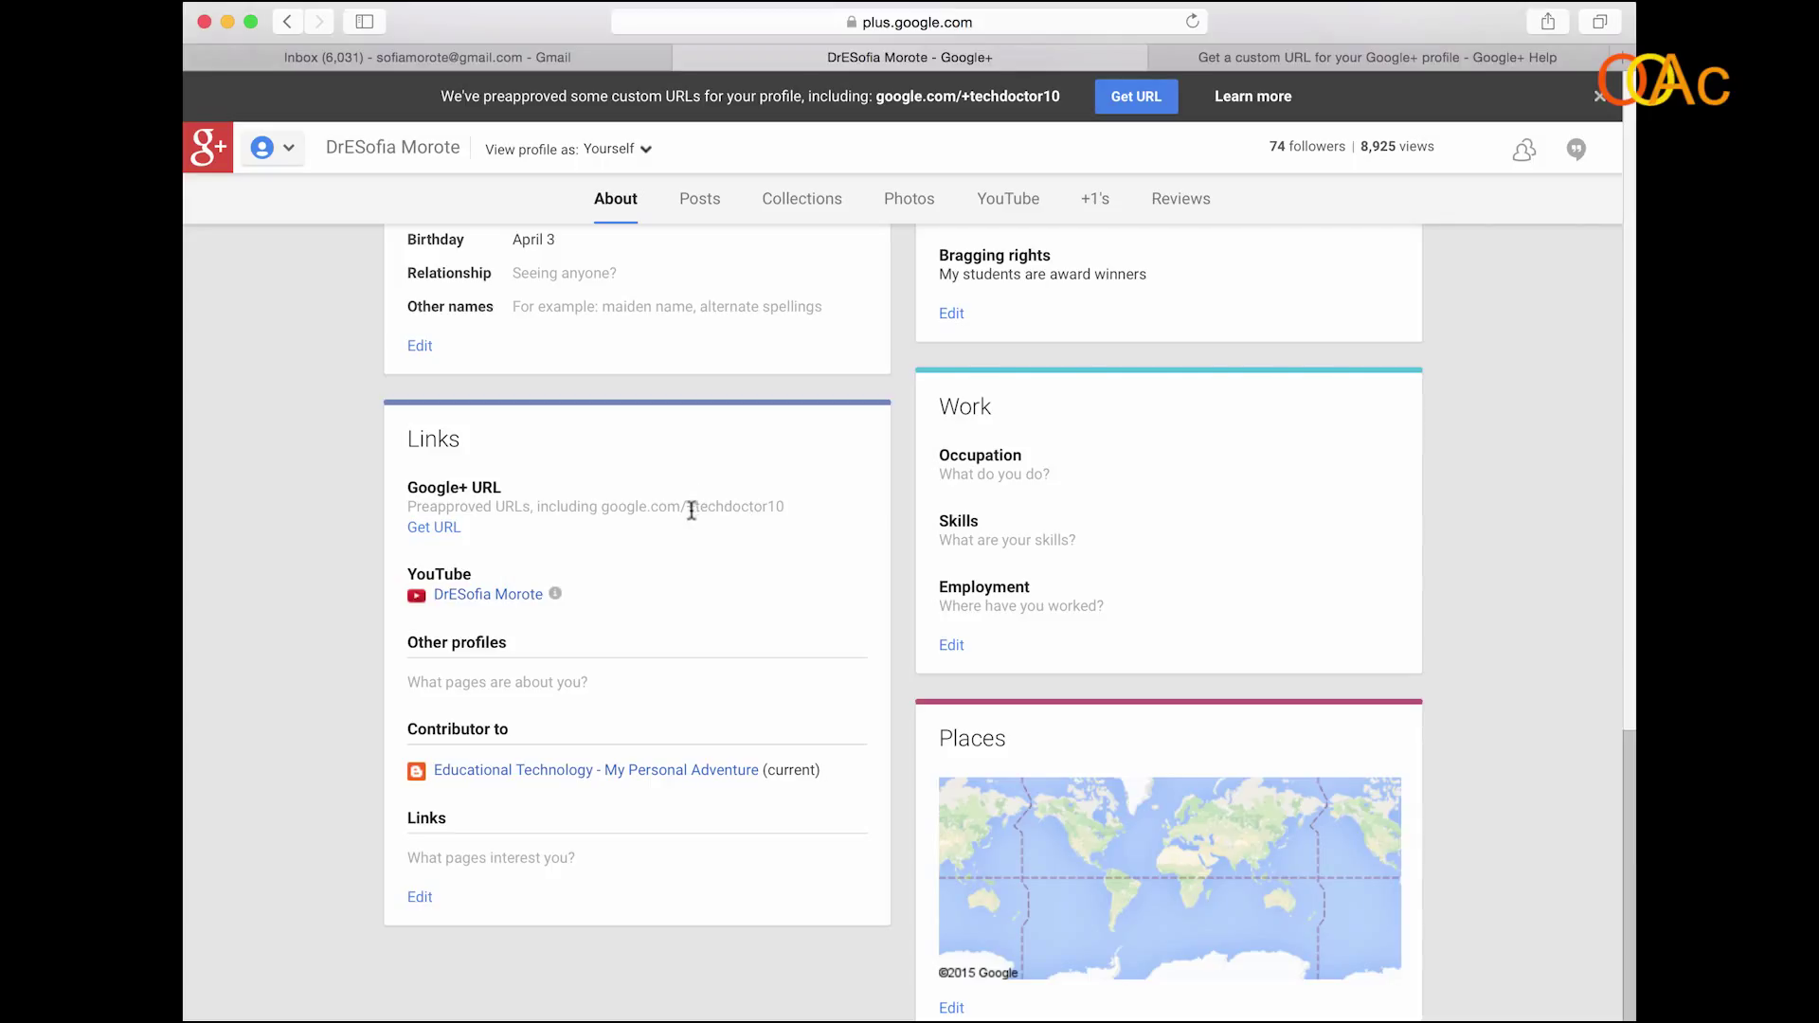
pyautogui.moveTo(692, 509); pyautogui.dragTo(813, 506)
# - Start a custom URL claim and choose the +DrESofiaMorote option requiring a suffix
pyautogui.click(435, 533)
pyautogui.click(434, 534)
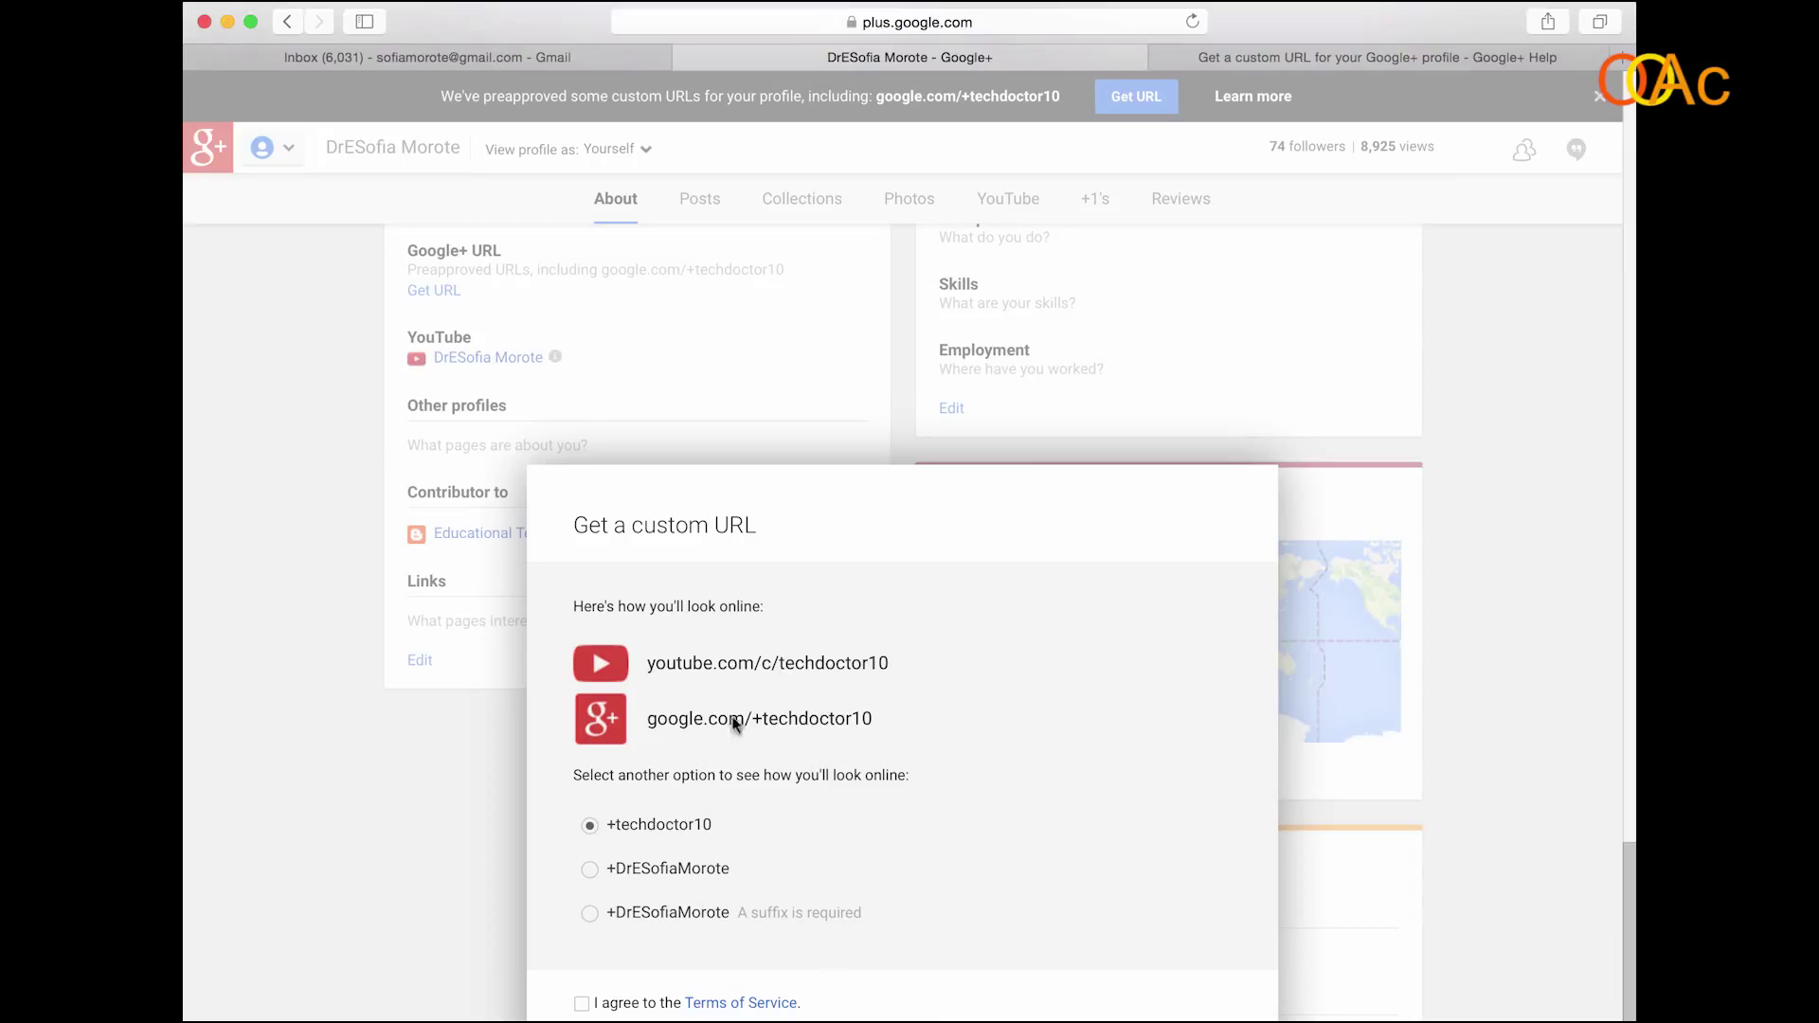
pyautogui.click(589, 914)
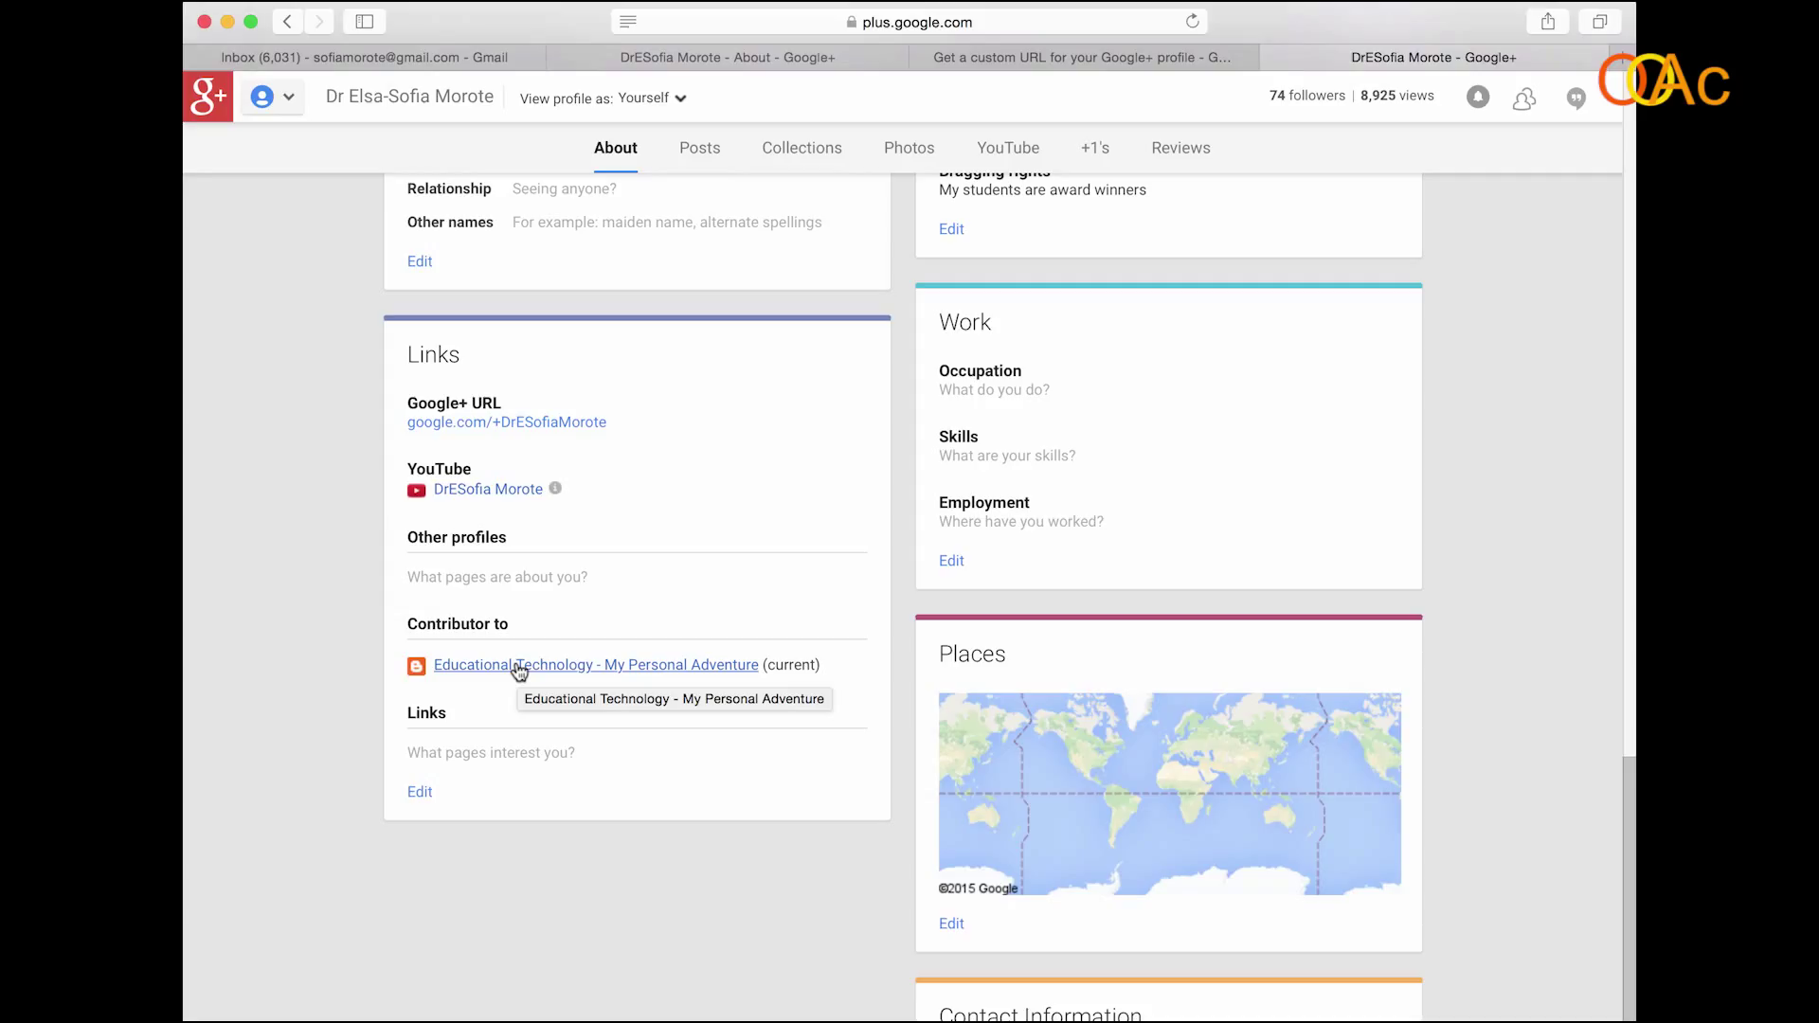
# - View the Educational Technology blog in a new tab, then return and edit profile Links
pyautogui.click(518, 665)
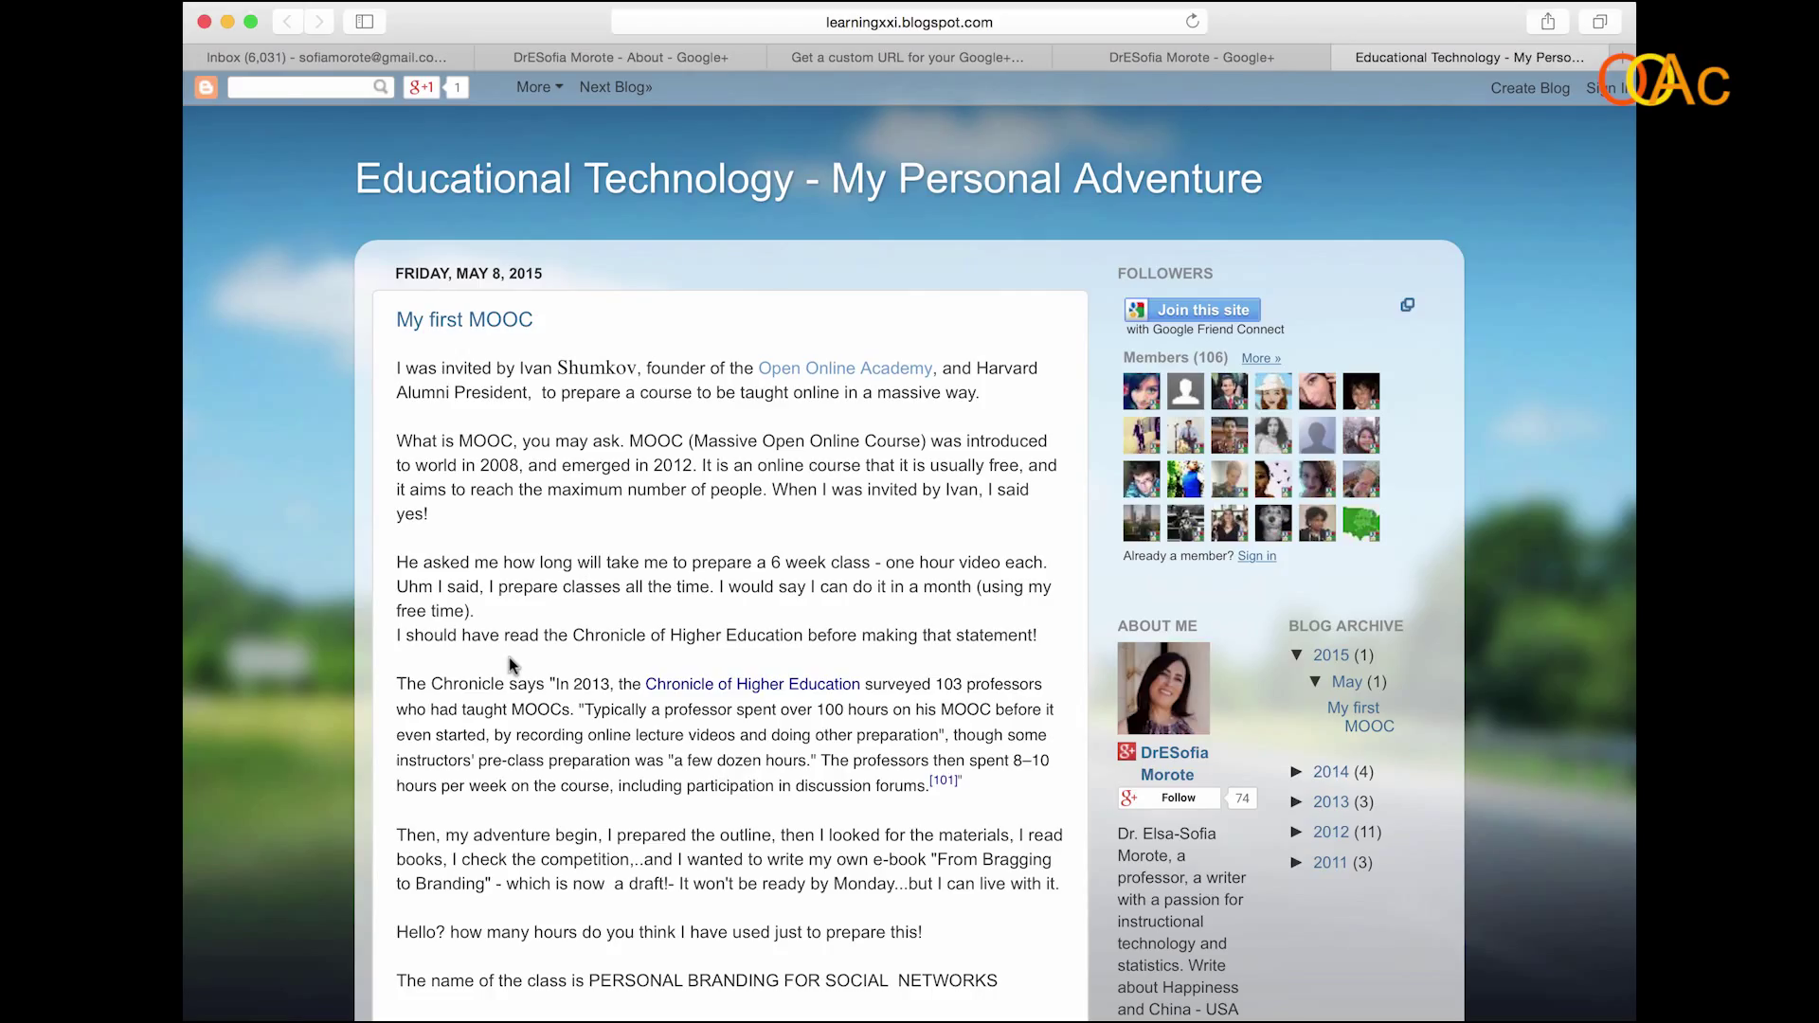
pyautogui.moveTo(627, 56)
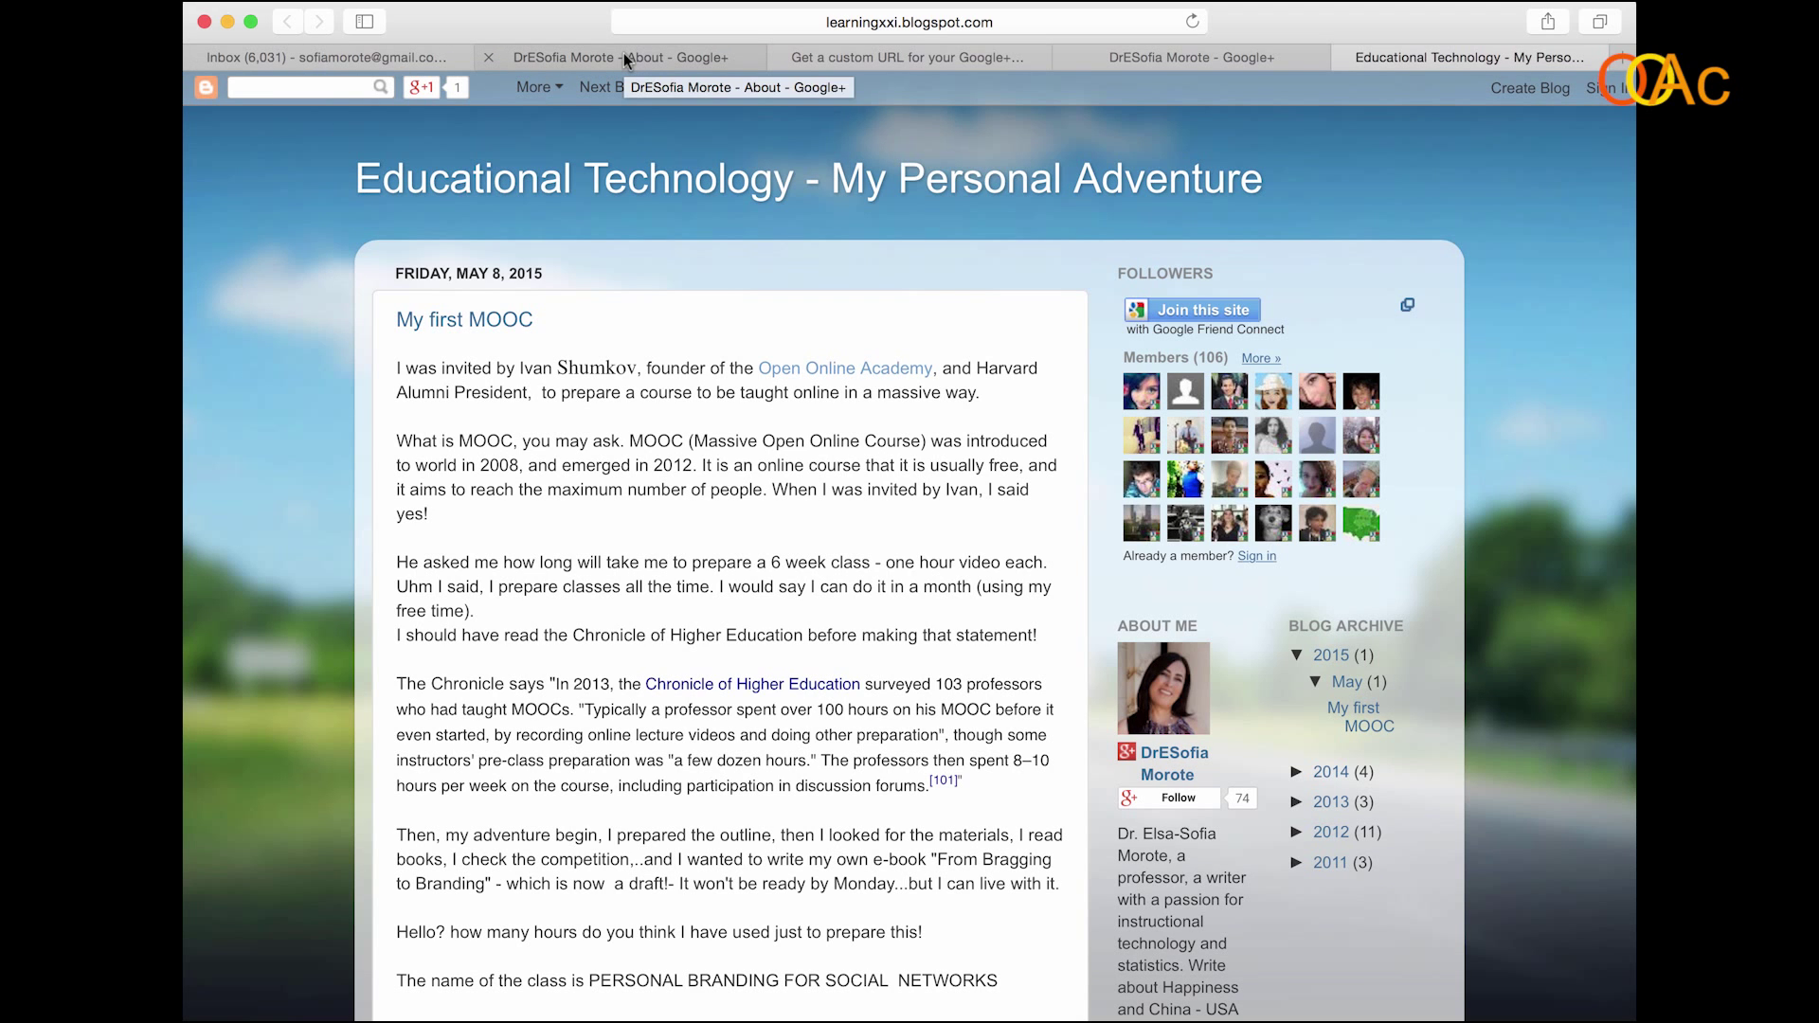
pyautogui.click(1145, 56)
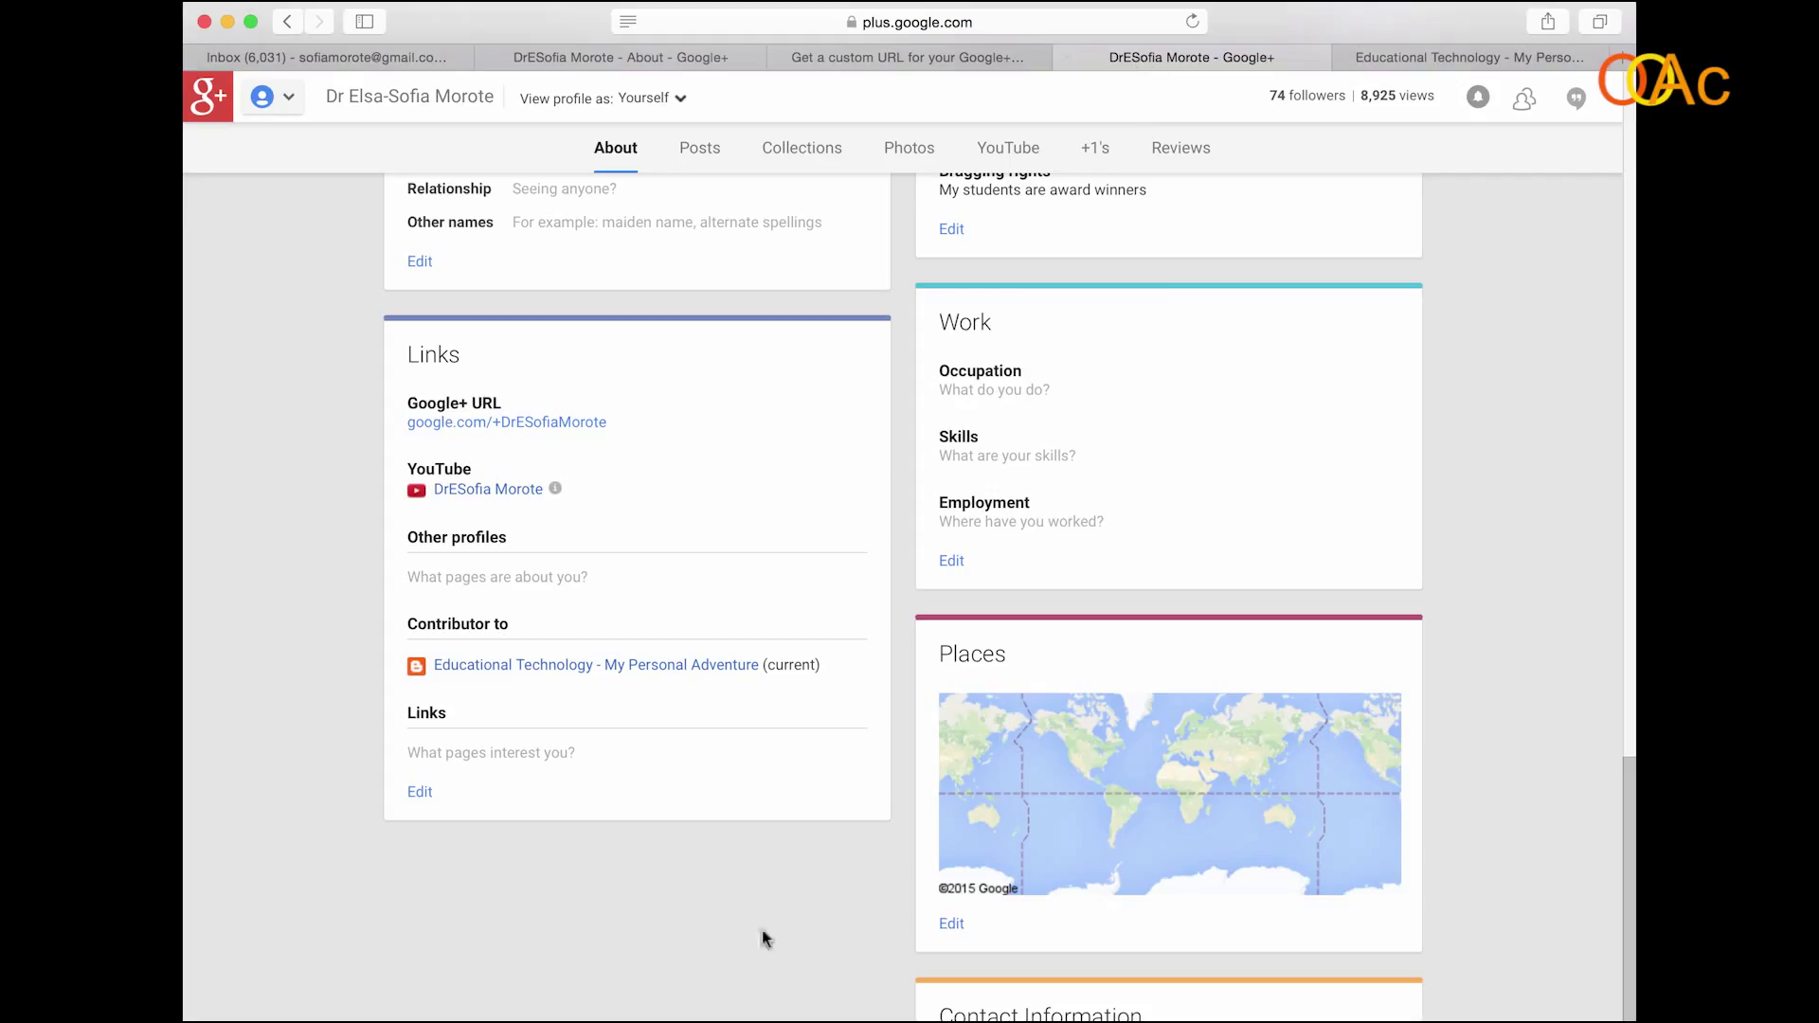
pyautogui.click(421, 793)
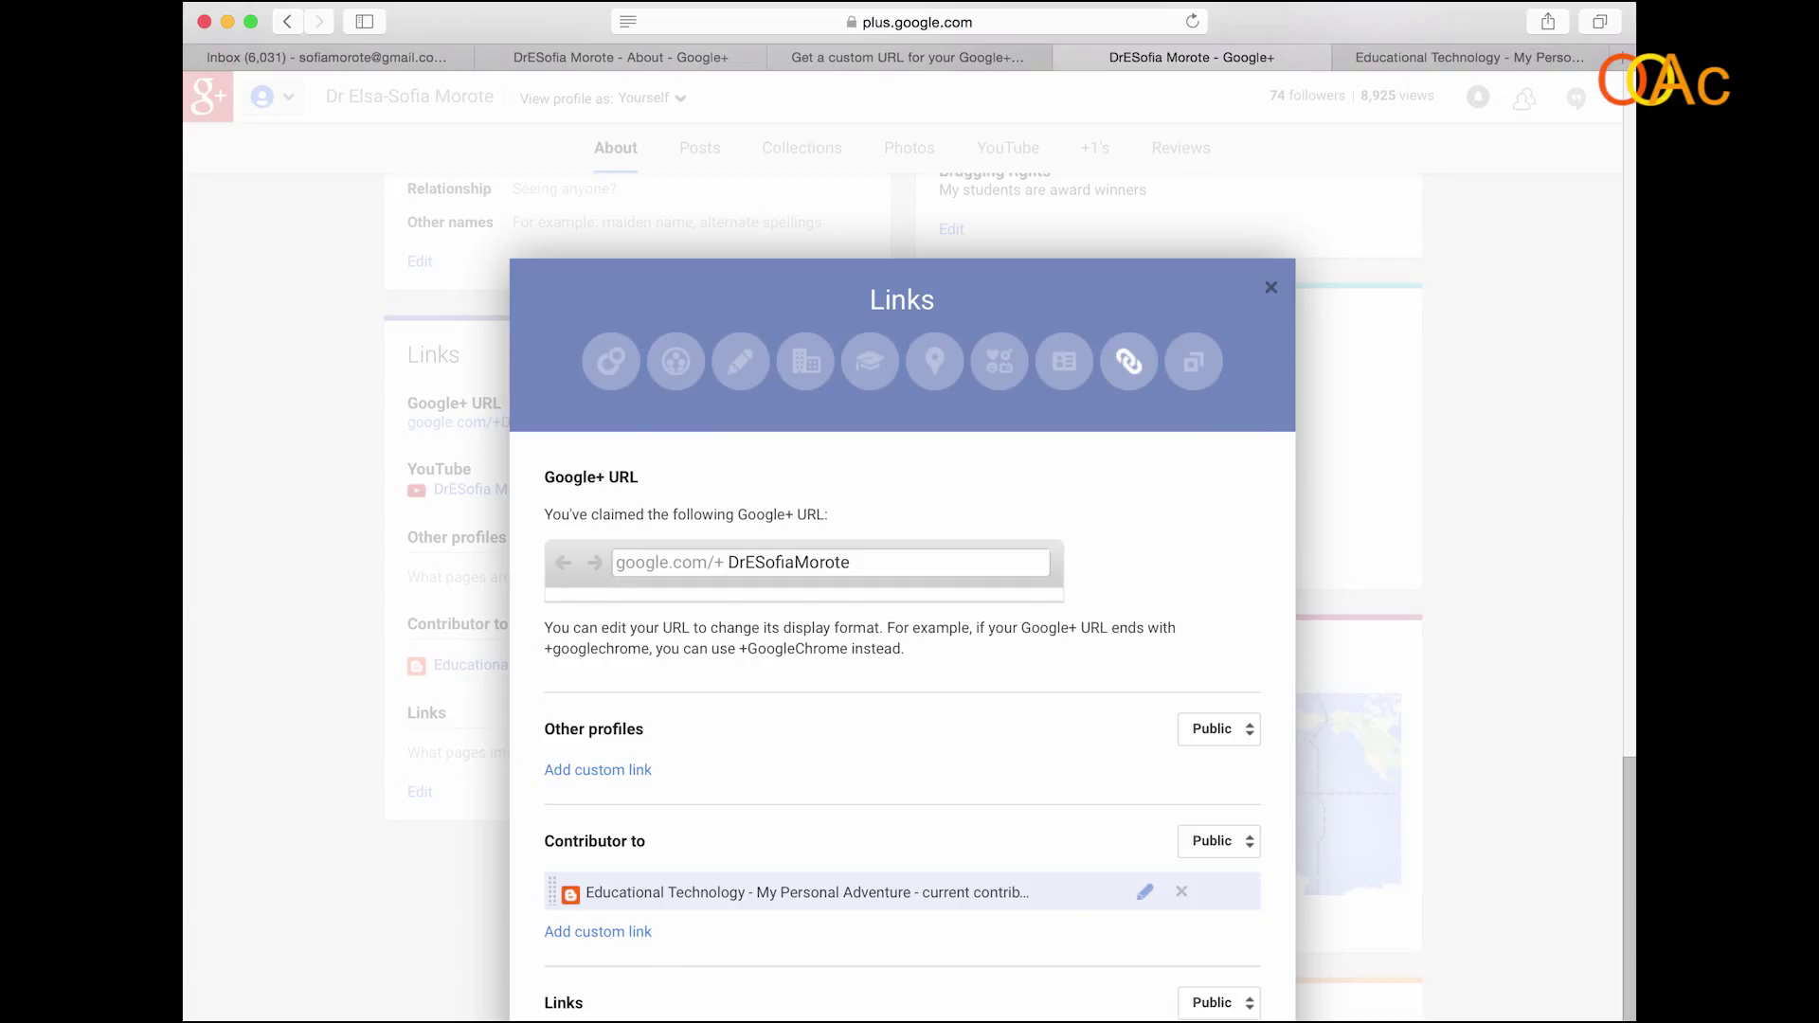
pyautogui.scroll(-2, 1383, 786)
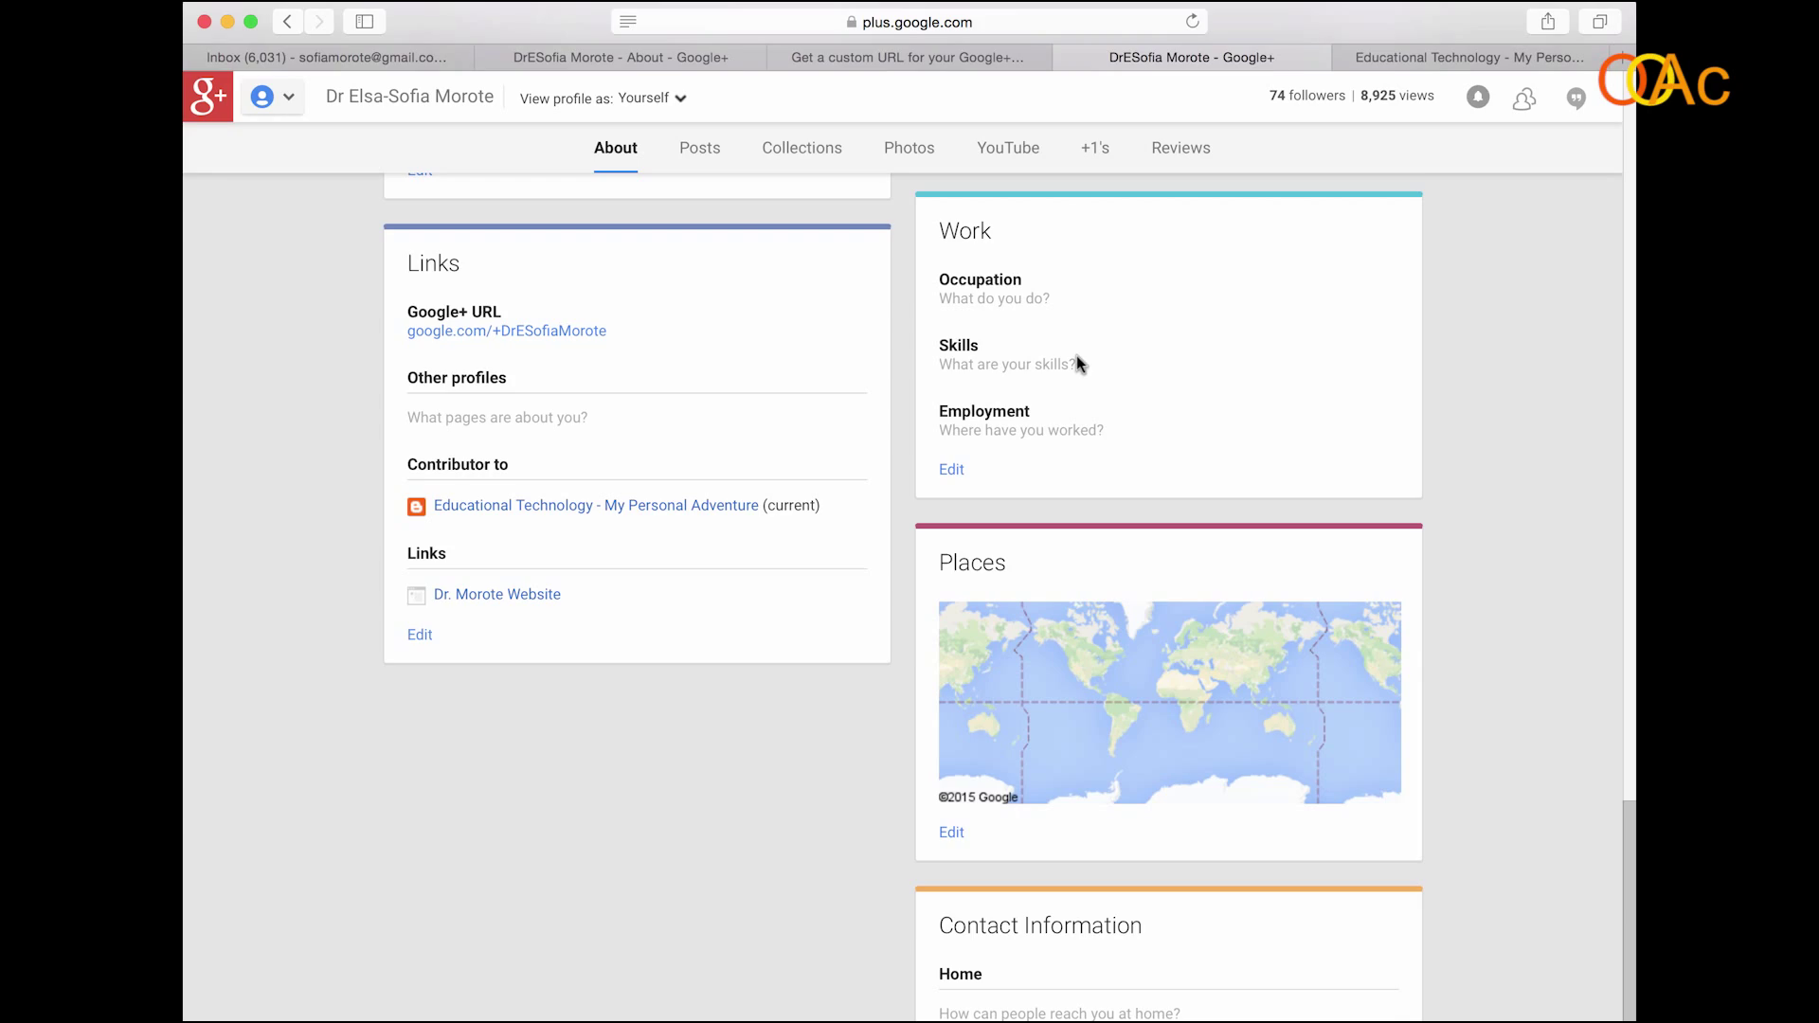
pyautogui.scroll(1, 1075, 365)
pyautogui.scroll(1, 1075, 364)
pyautogui.scroll(5, 1076, 364)
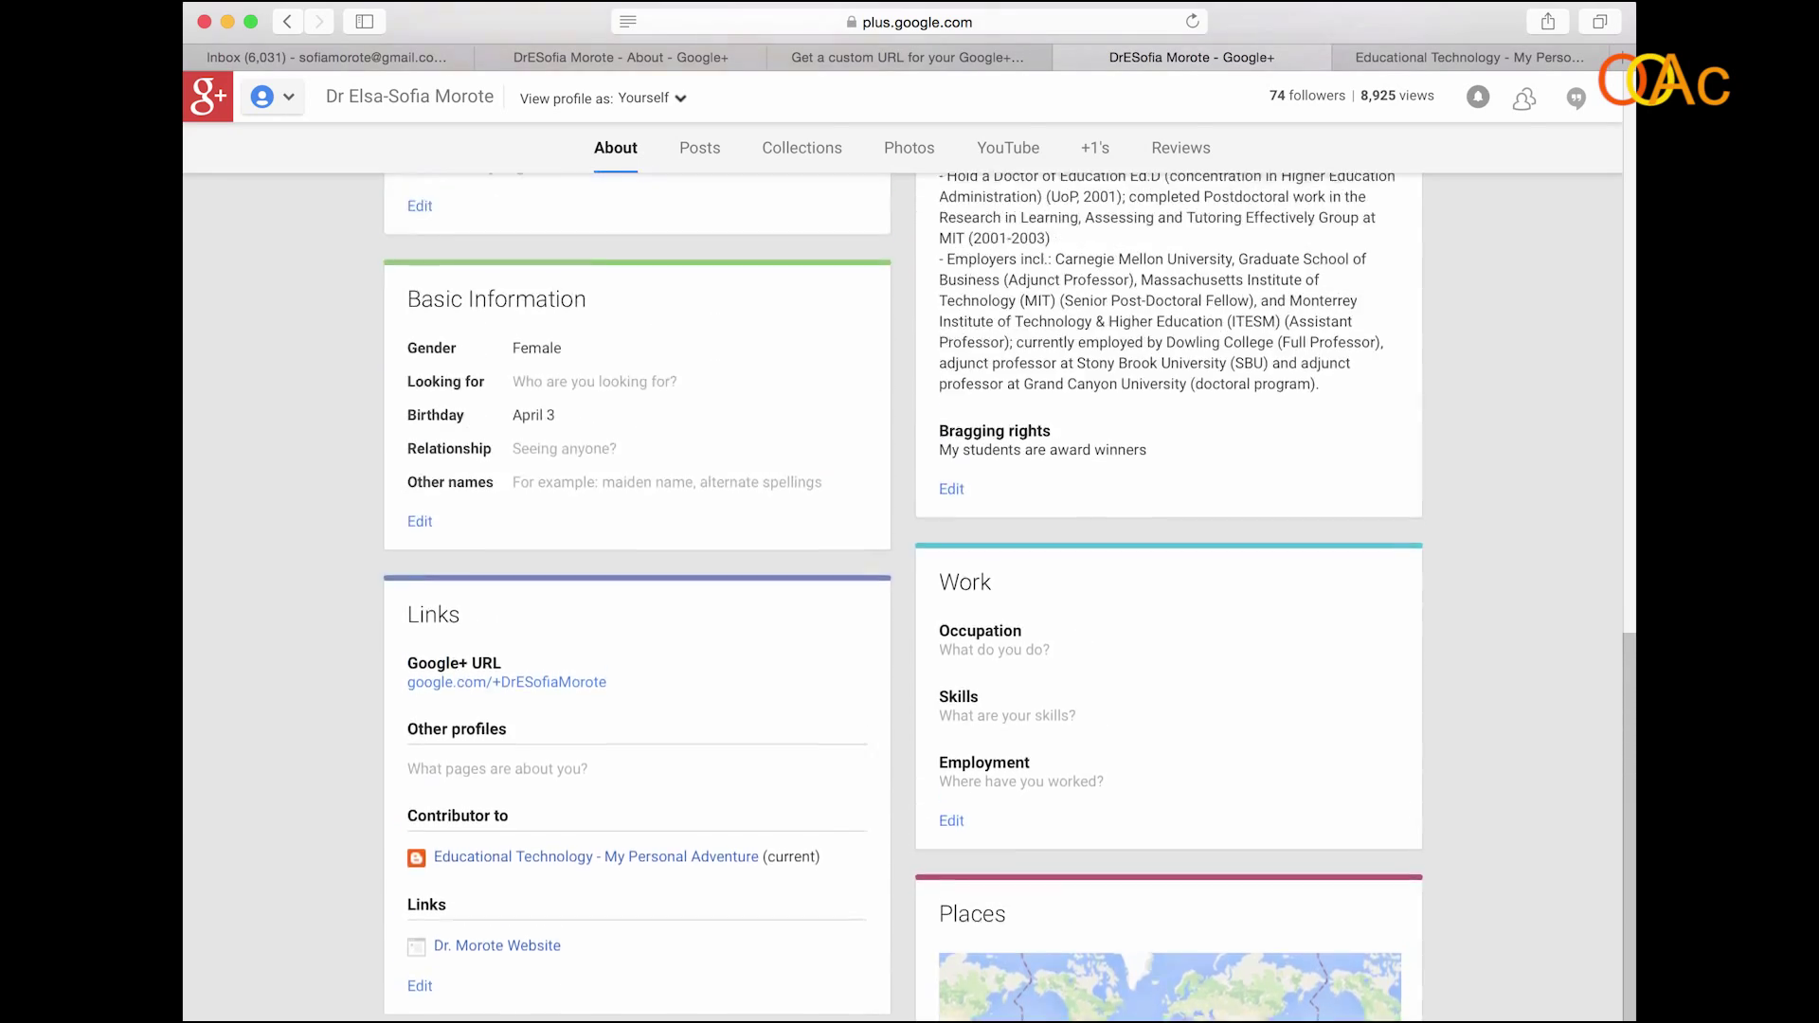
pyautogui.scroll(1, 1076, 364)
pyautogui.scroll(2, 1075, 365)
pyautogui.scroll(3, 1076, 364)
pyautogui.scroll(2, 1076, 363)
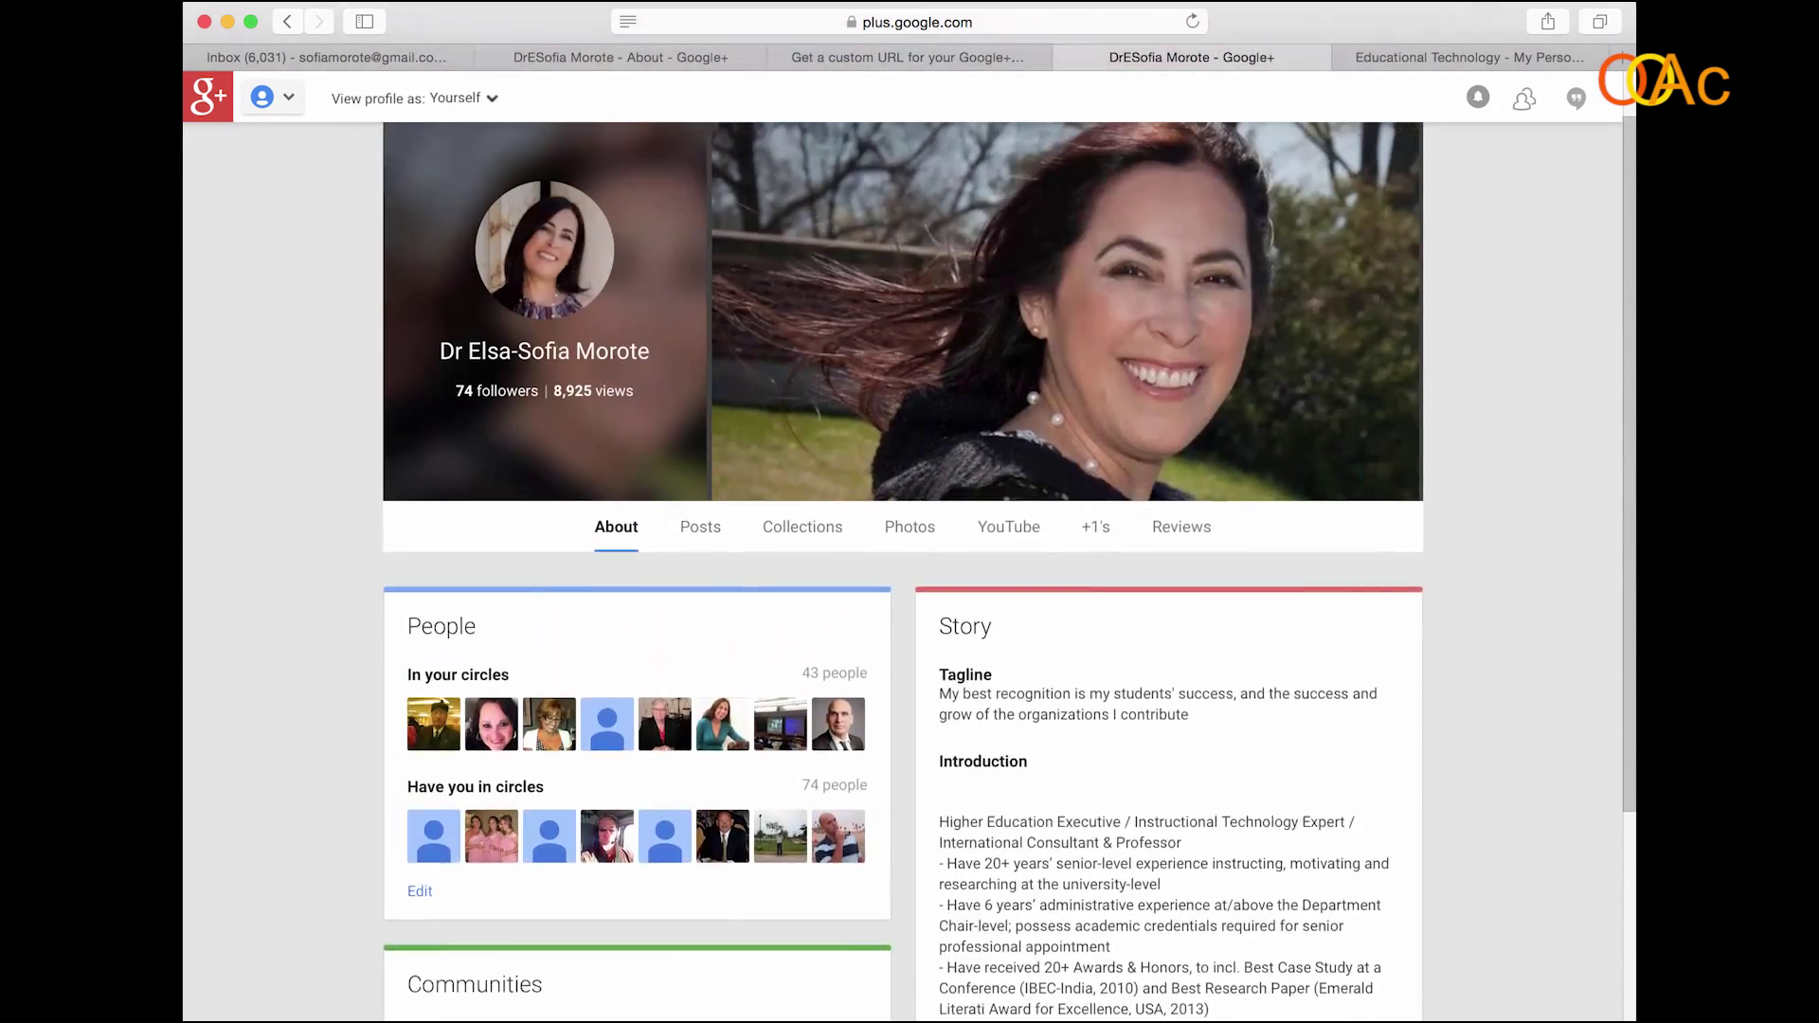
pyautogui.scroll(1, 1075, 365)
pyautogui.scroll(-1, 1070, 353)
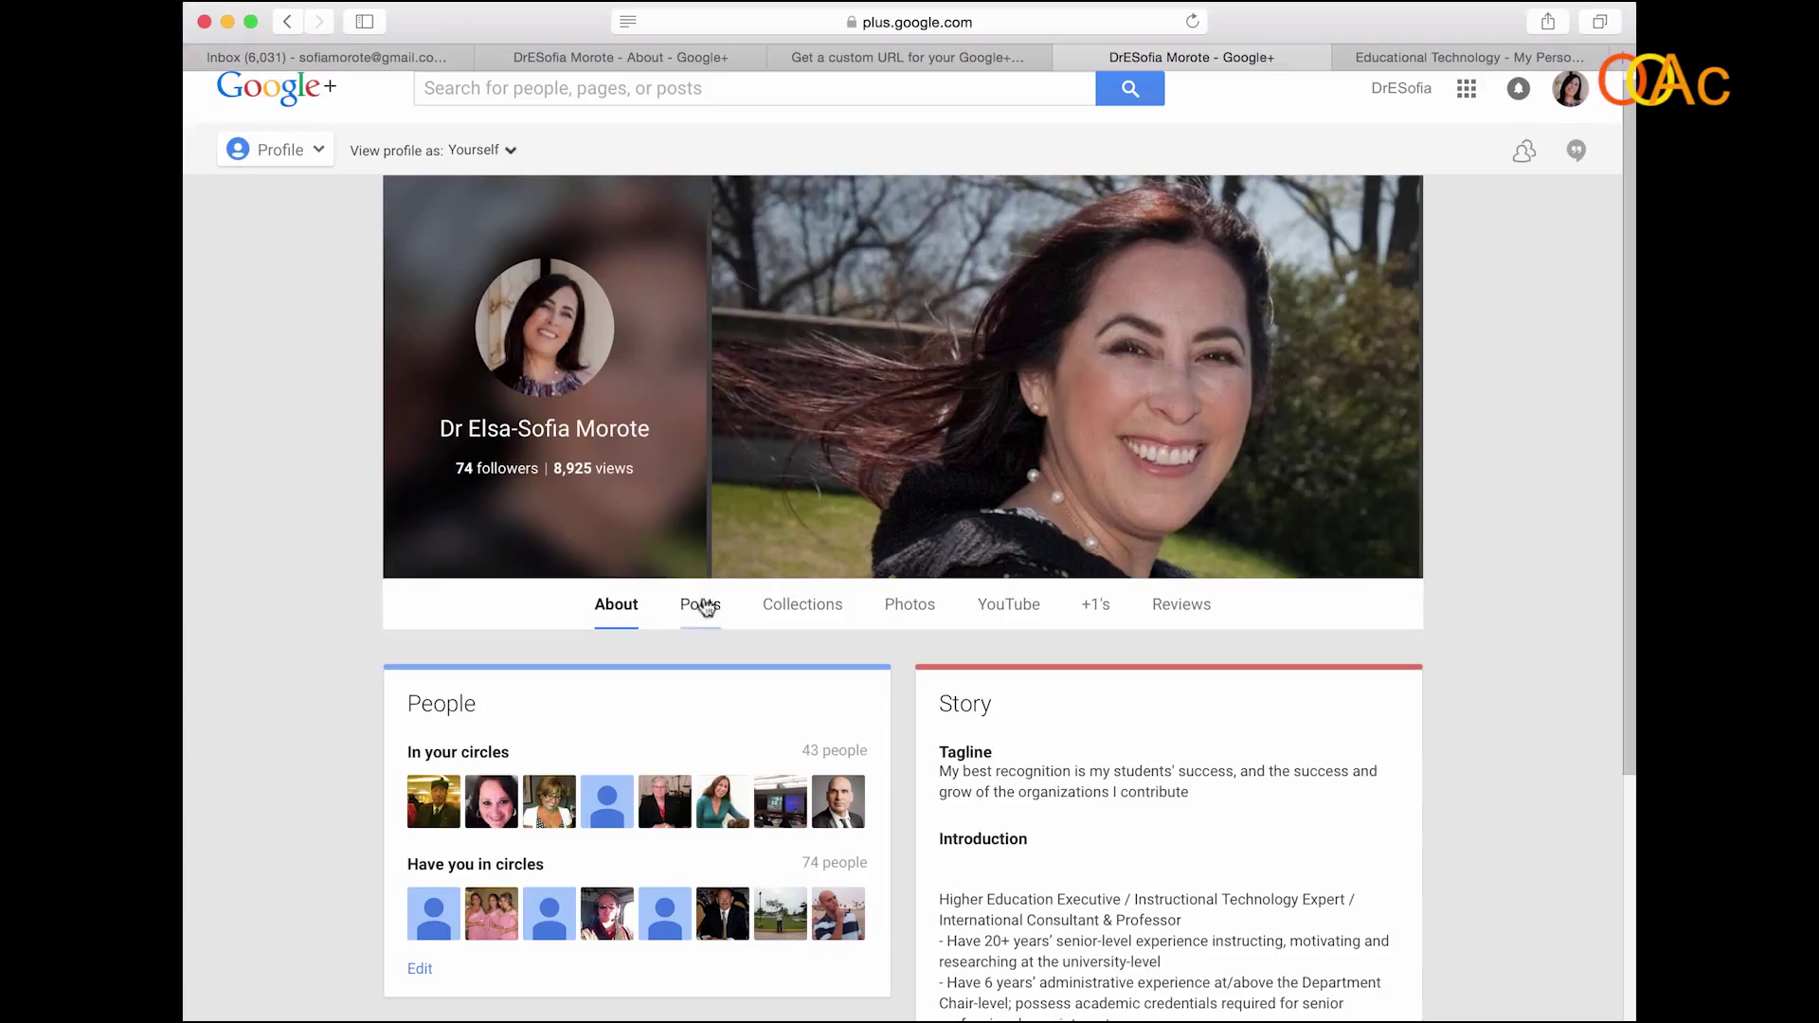
pyautogui.scroll(-1, 683, 598)
pyautogui.scroll(-1, 704, 601)
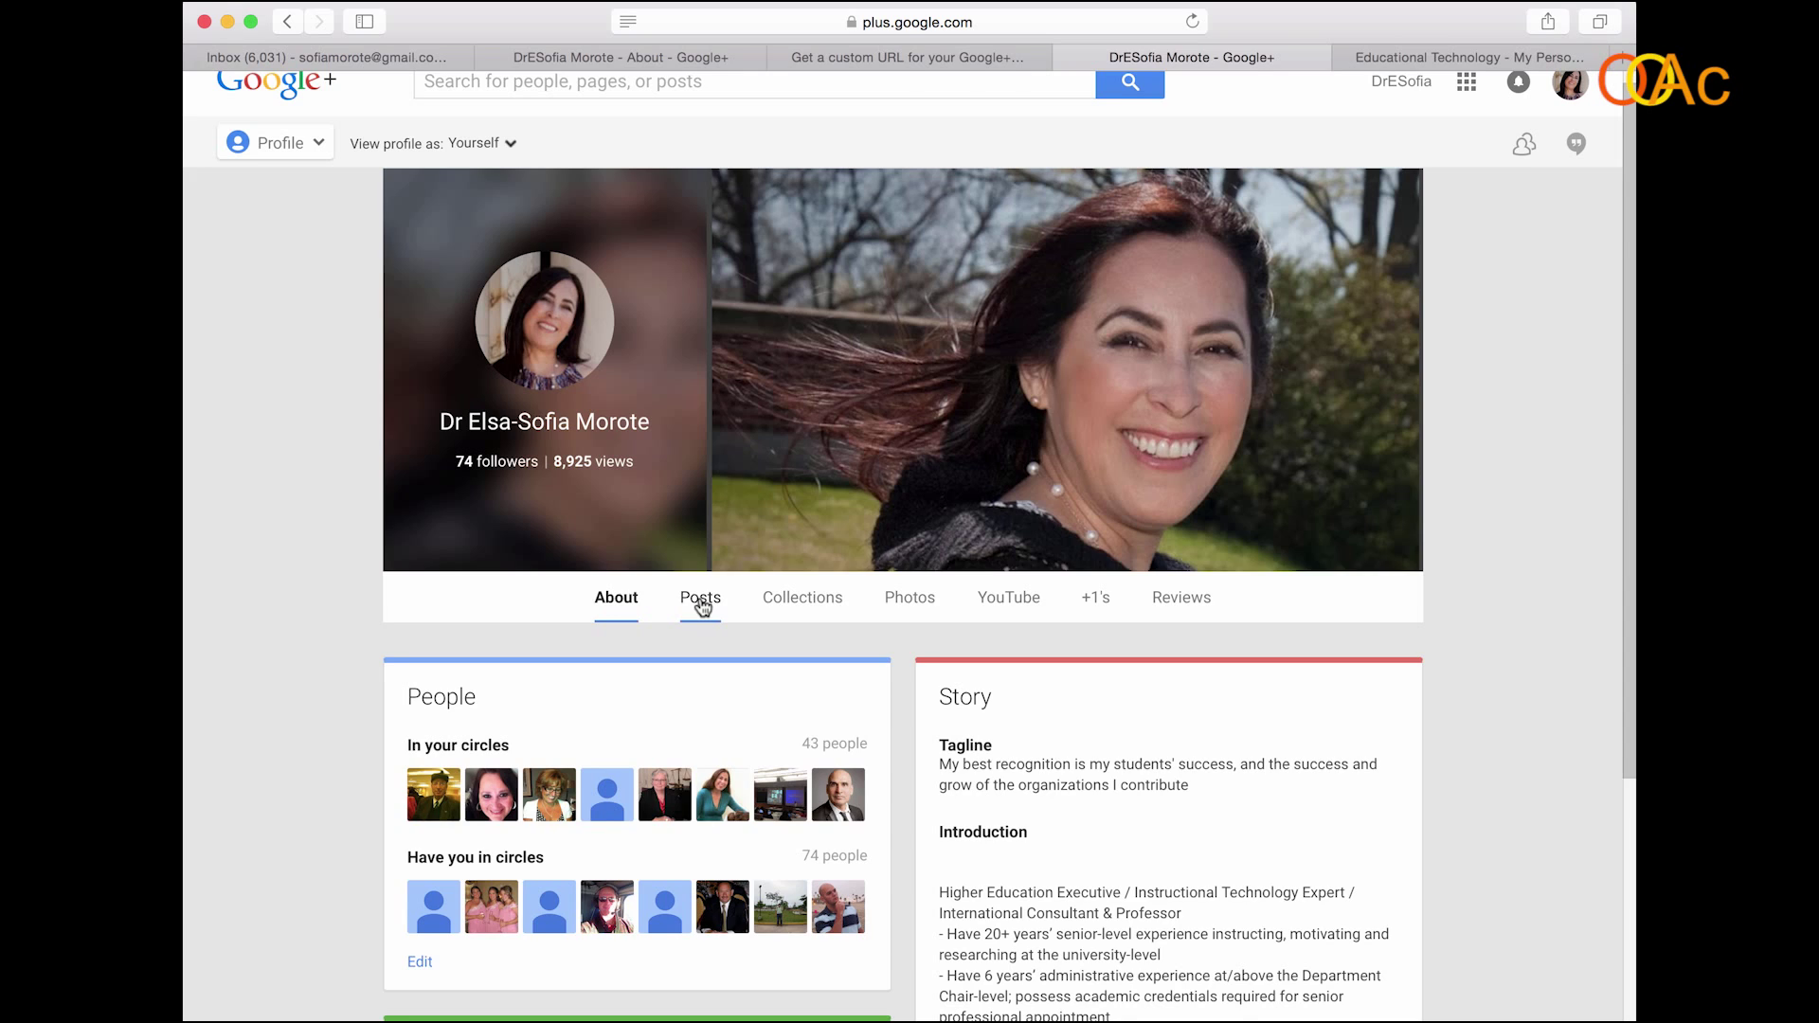
pyautogui.scroll(-1, 704, 606)
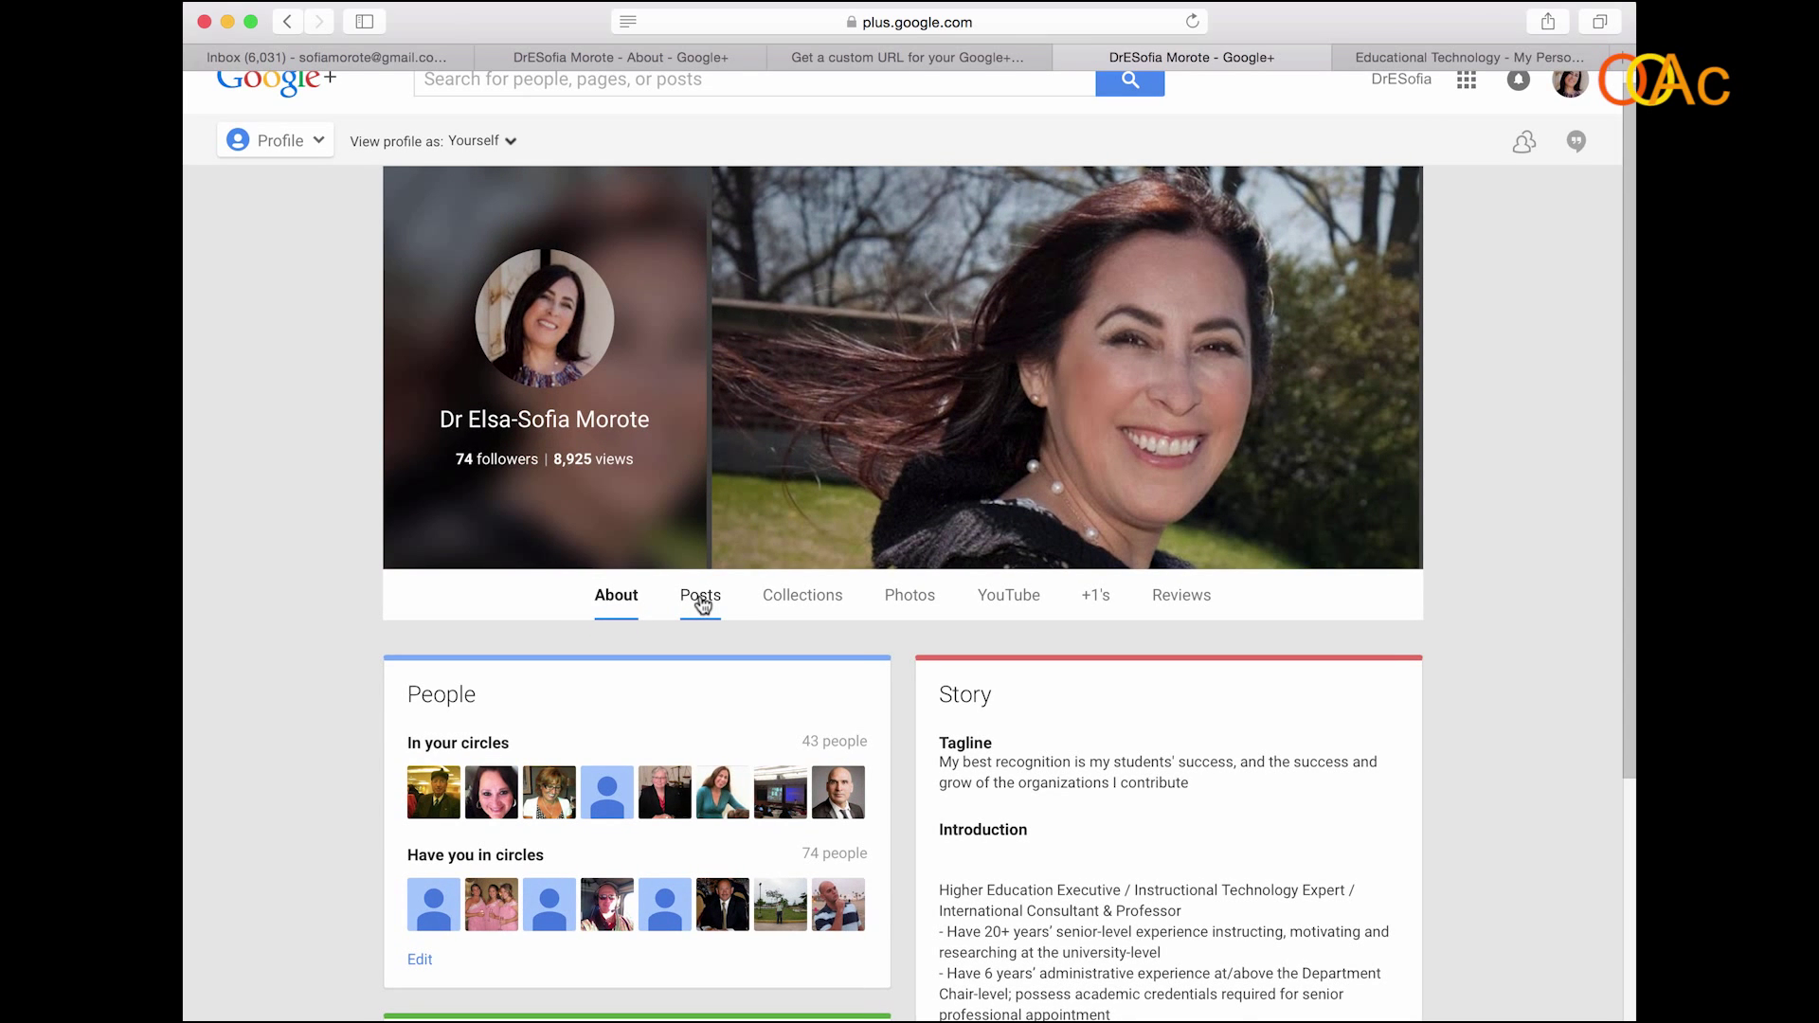
pyautogui.scroll(-1, 1077, 279)
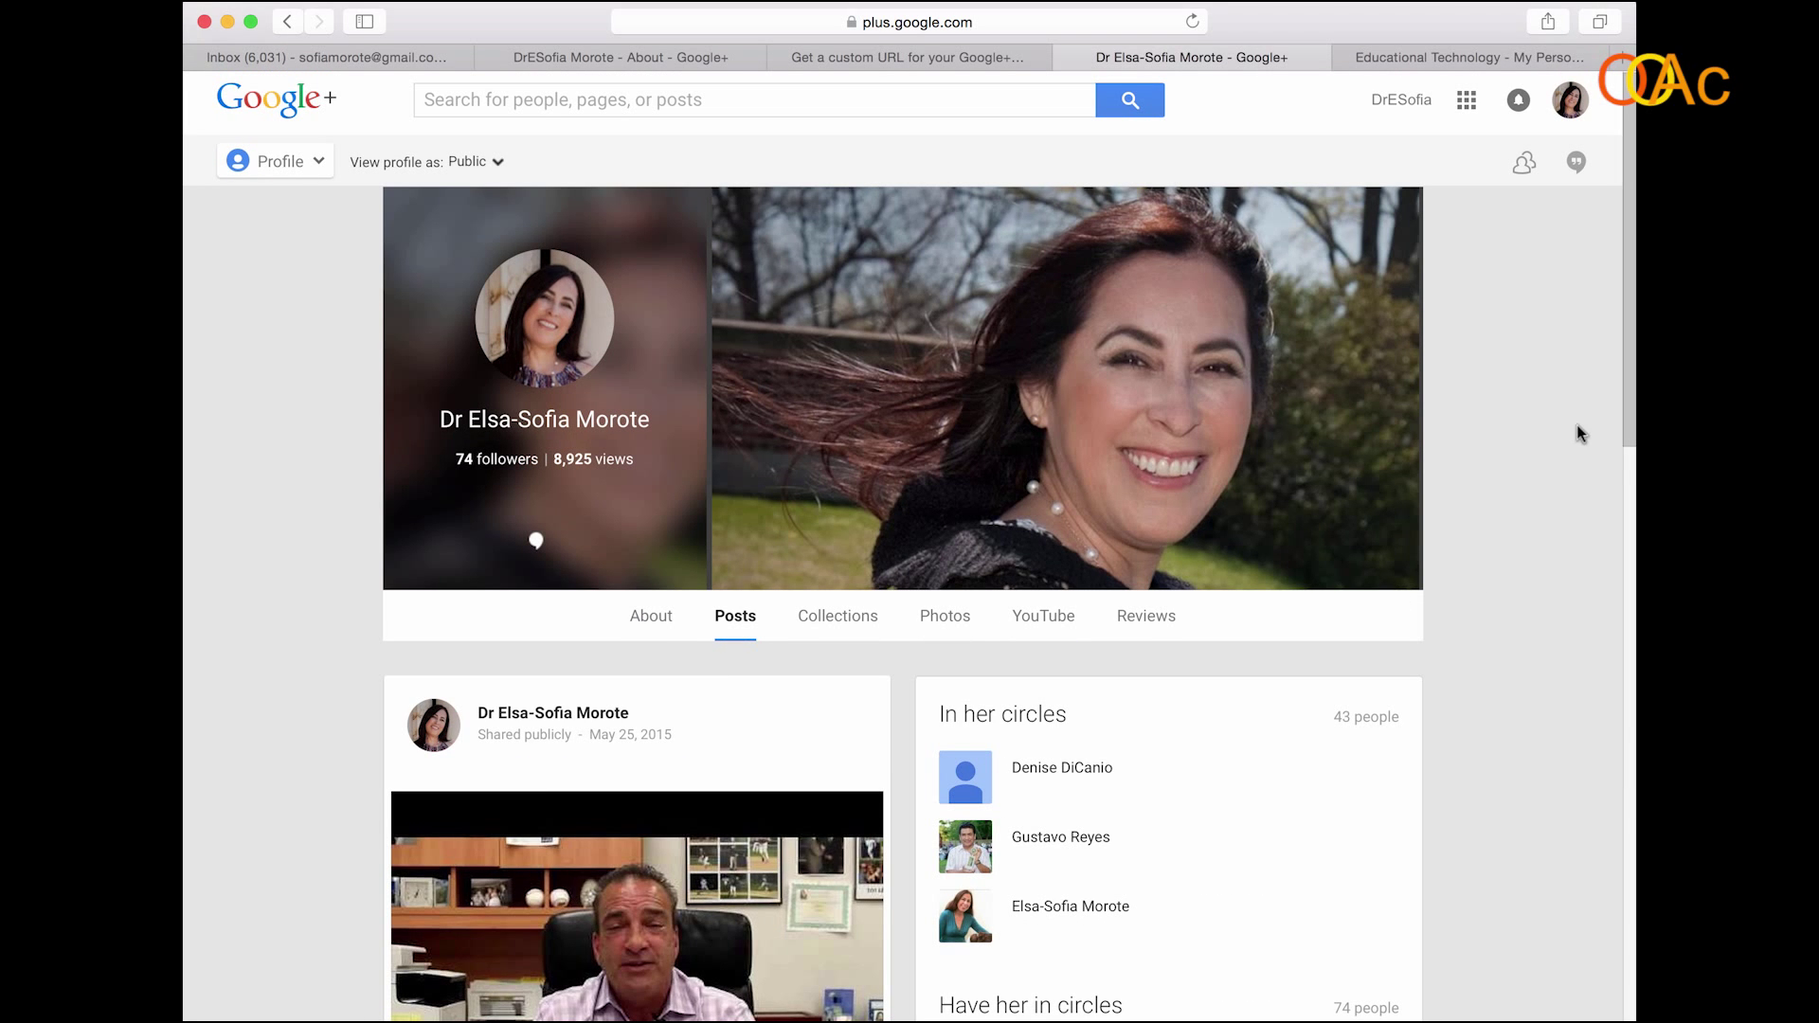
pyautogui.moveTo(1632, 403); pyautogui.dragTo(1619, 677)
pyautogui.scroll(-1, 1619, 679)
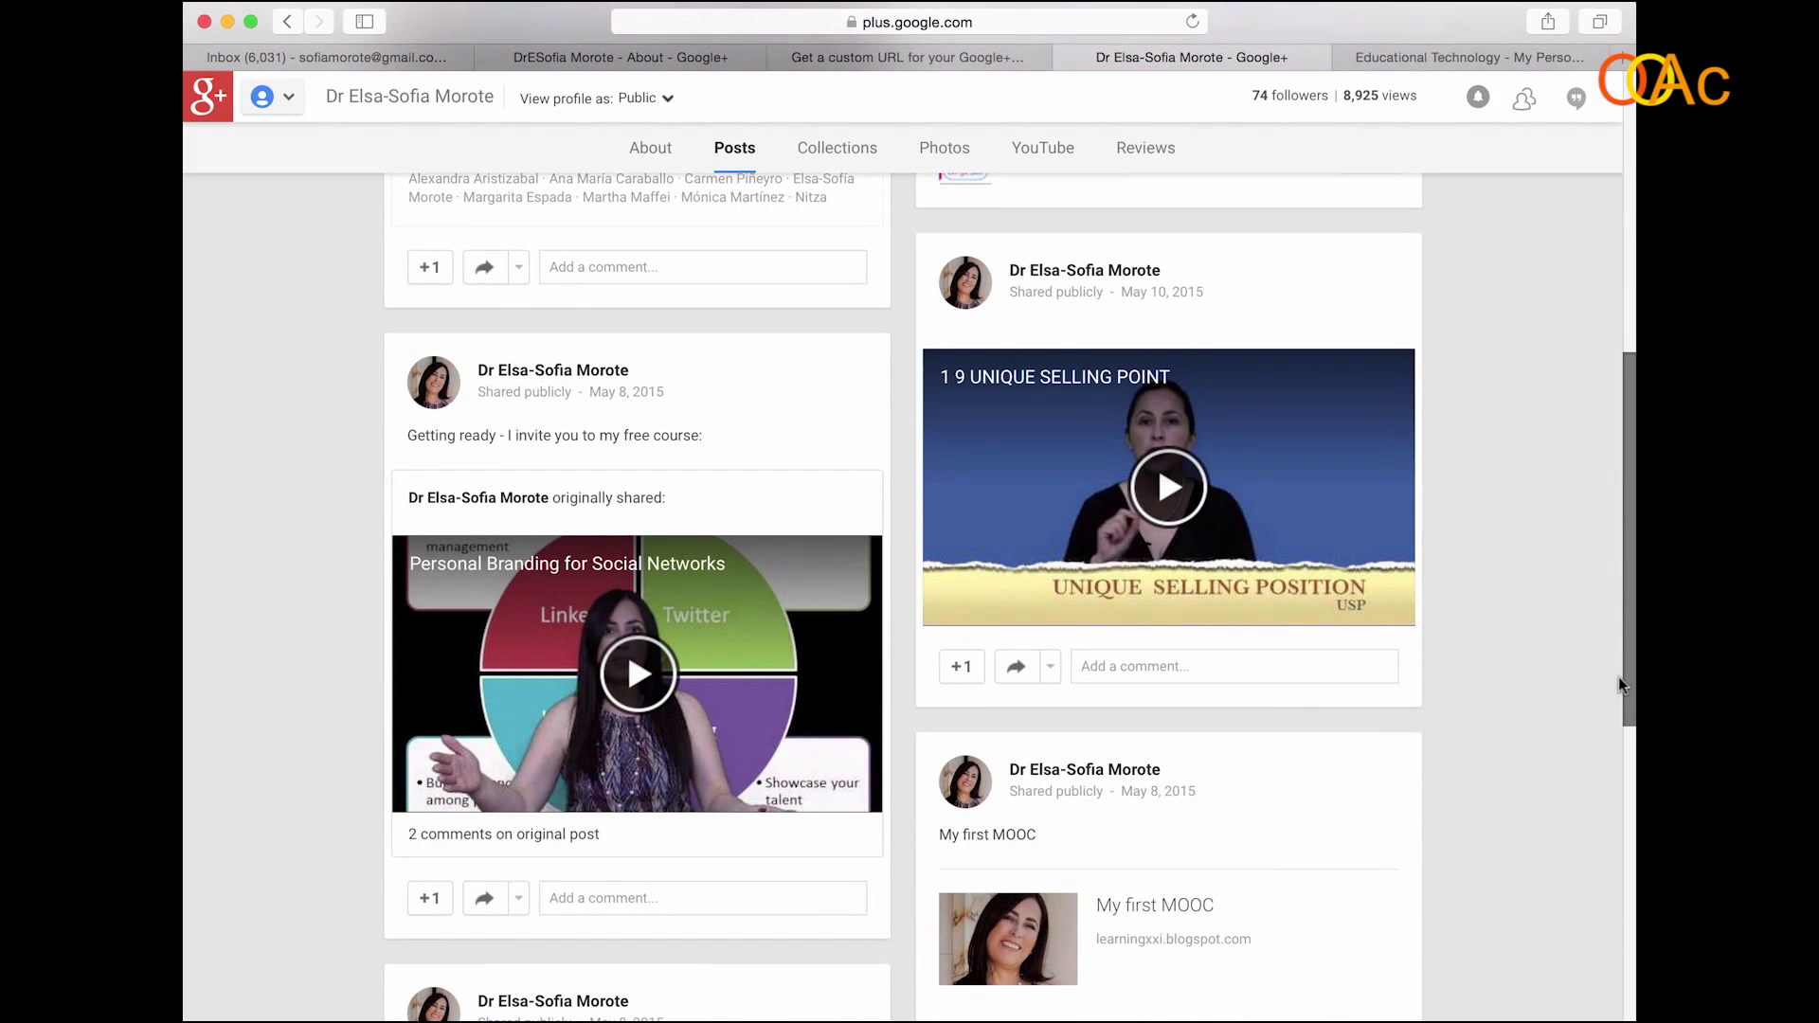
pyautogui.moveTo(1619, 677); pyautogui.dragTo(1609, 475)
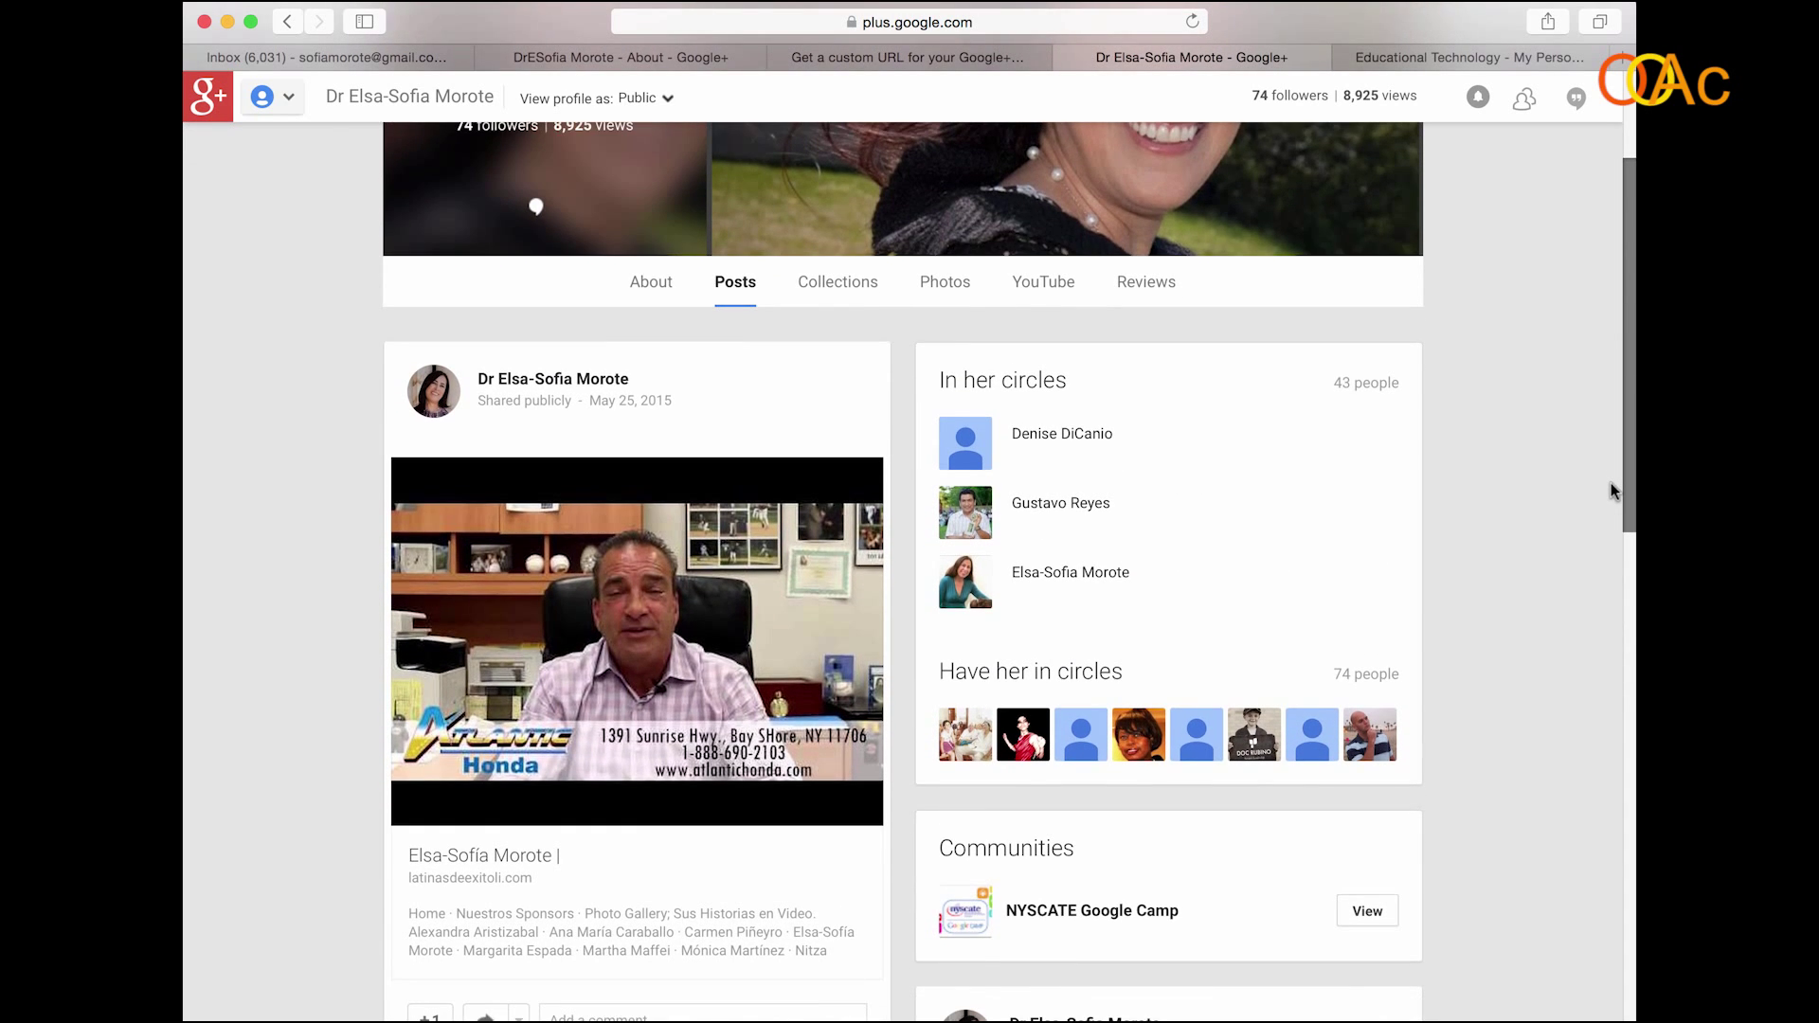
pyautogui.moveTo(1611, 484)
pyautogui.mouseDown()
pyautogui.moveTo(1609, 684)
pyautogui.moveTo(1613, 475)
pyautogui.mouseUp()
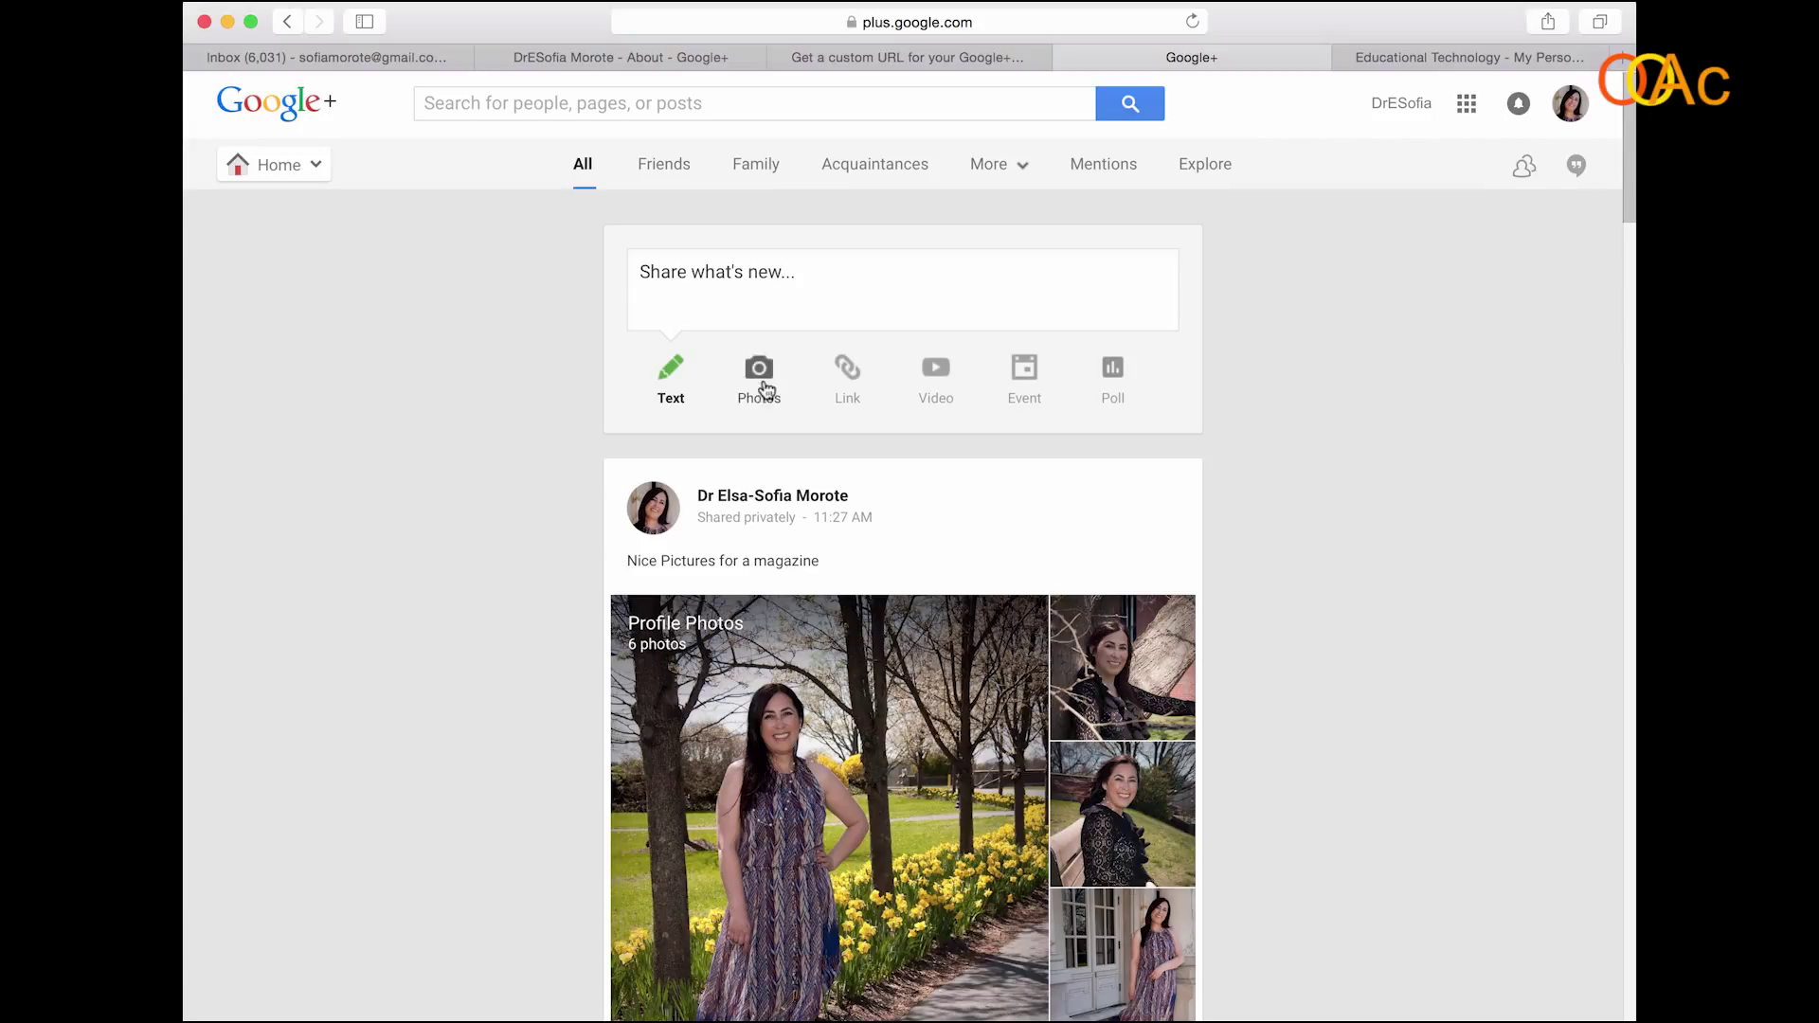
pyautogui.scroll(-1, 763, 386)
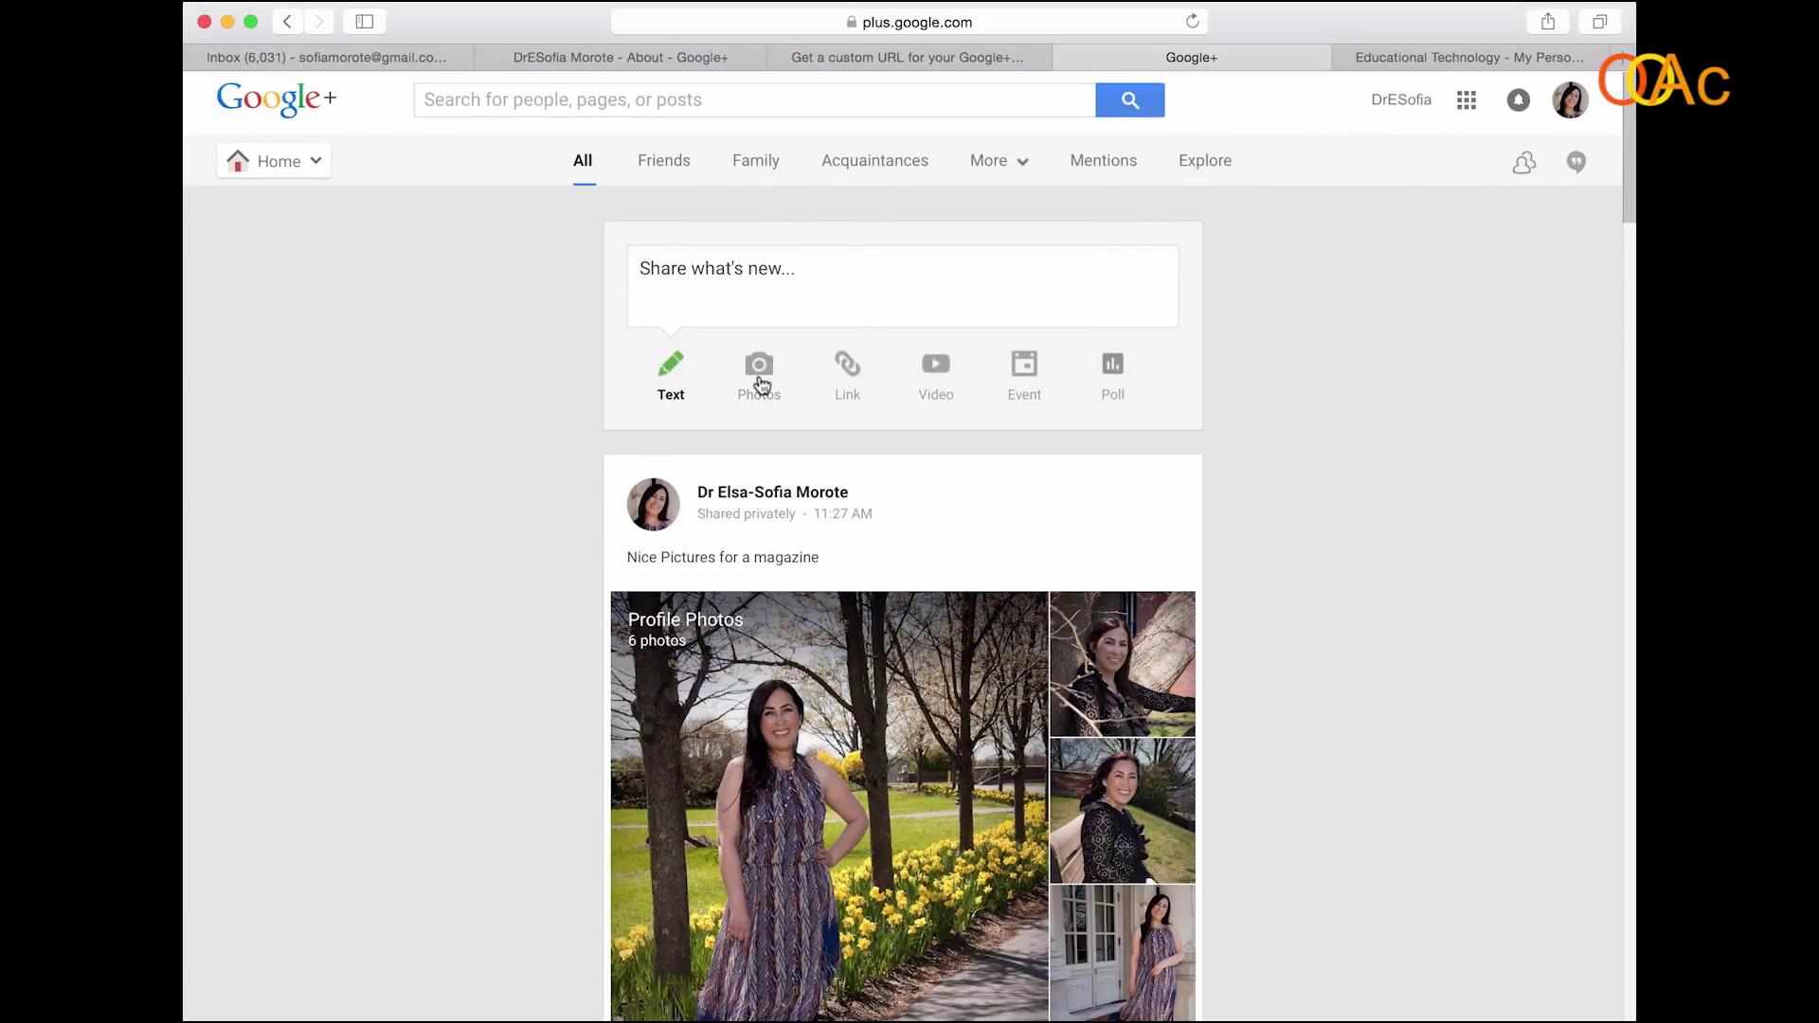